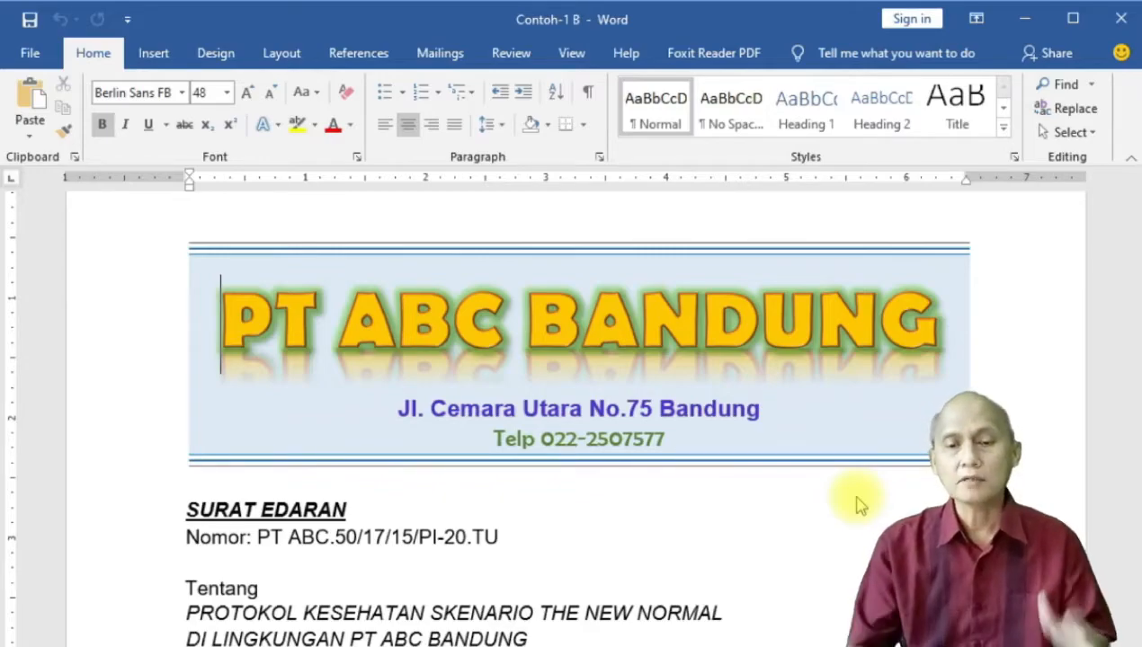
- Look through the circular from the letterhead to the office-departure section, and view the full gallery of available styles
scroll(749, 531, "down", 5)
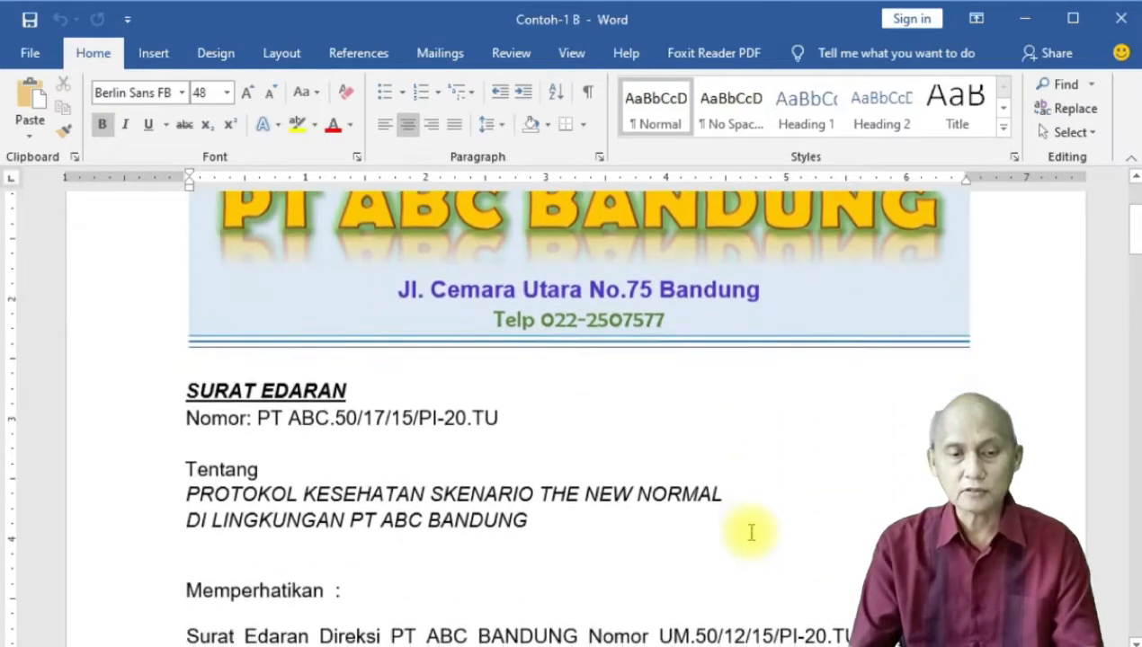
scroll(749, 531, "down", 9)
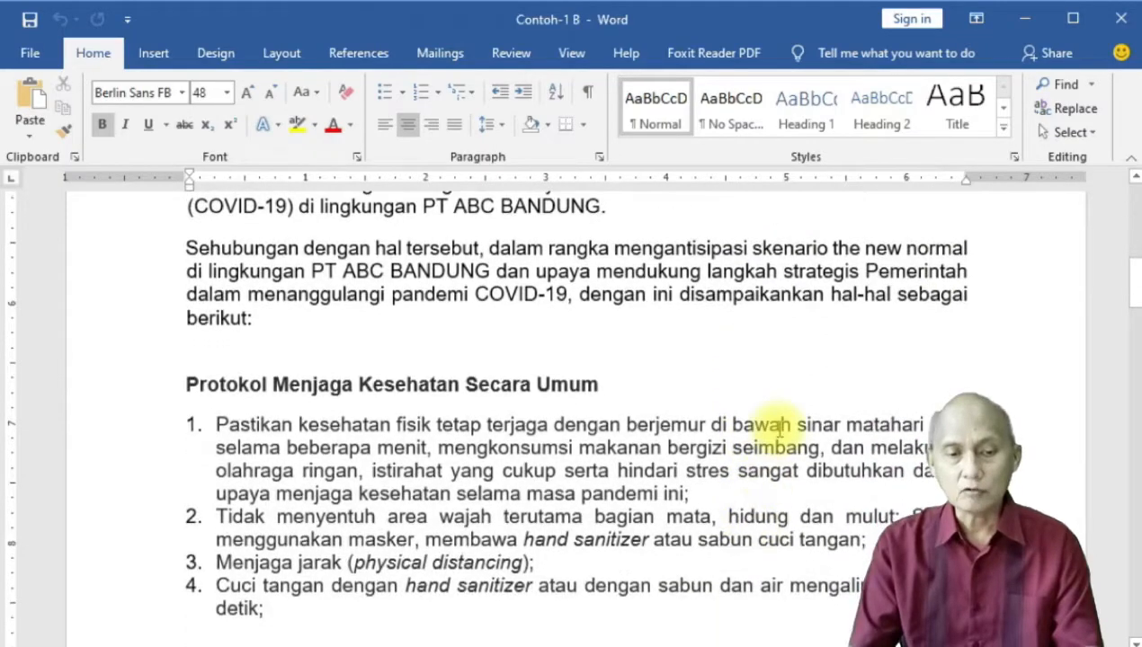
scroll(772, 427, "down", 18)
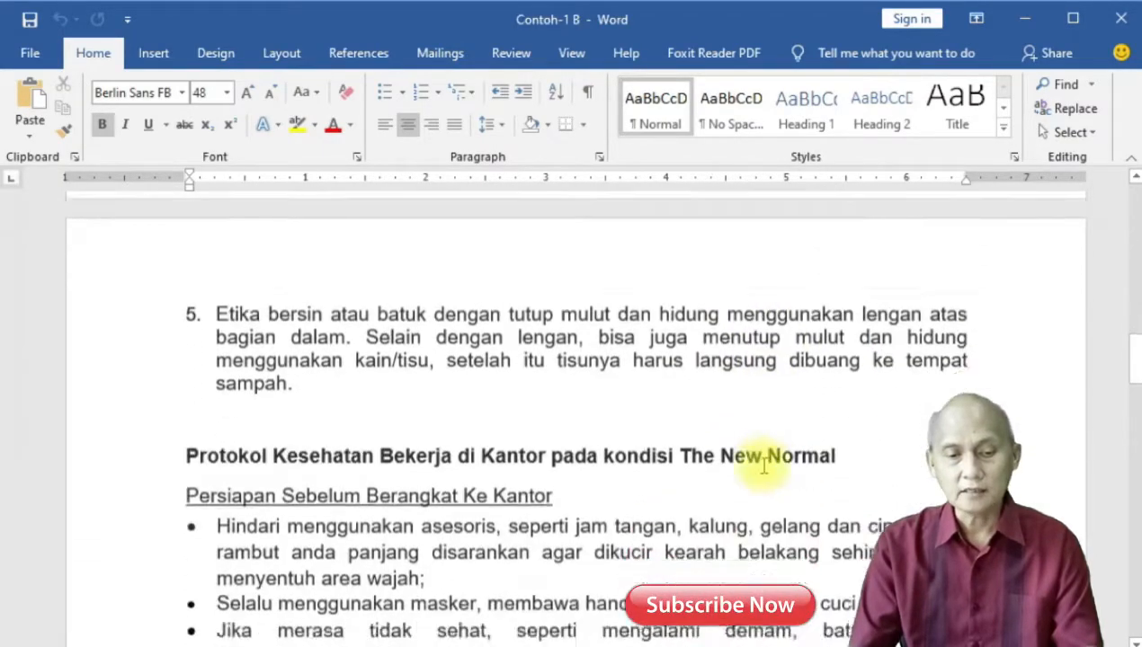
scroll(762, 462, "down", 20)
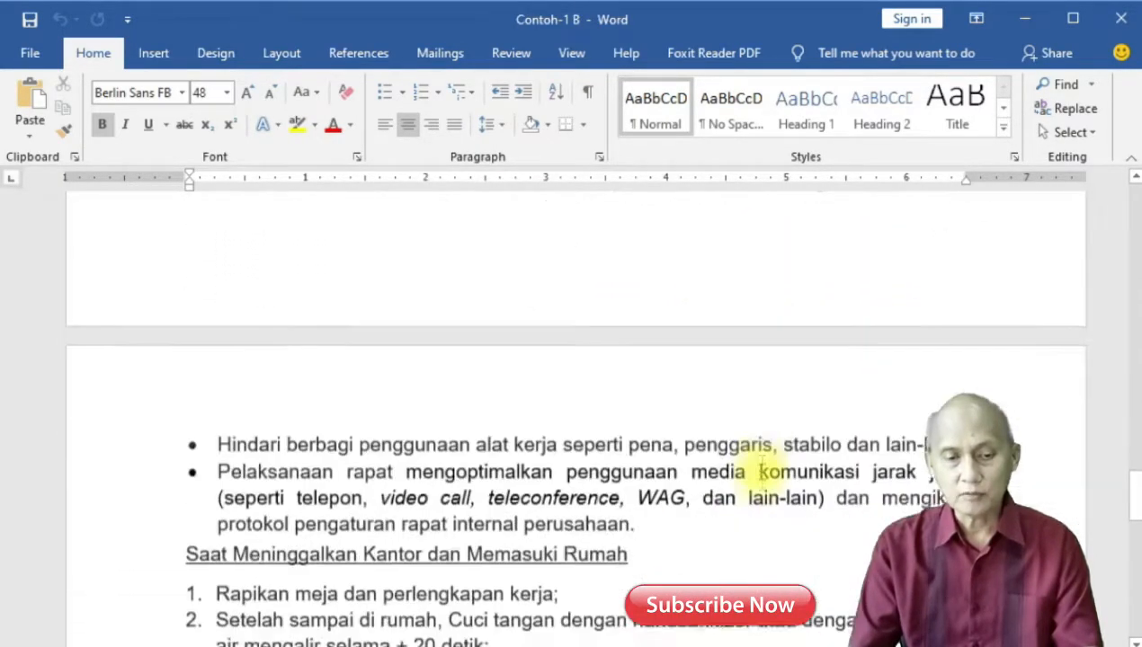
scroll(760, 474, "up", 20)
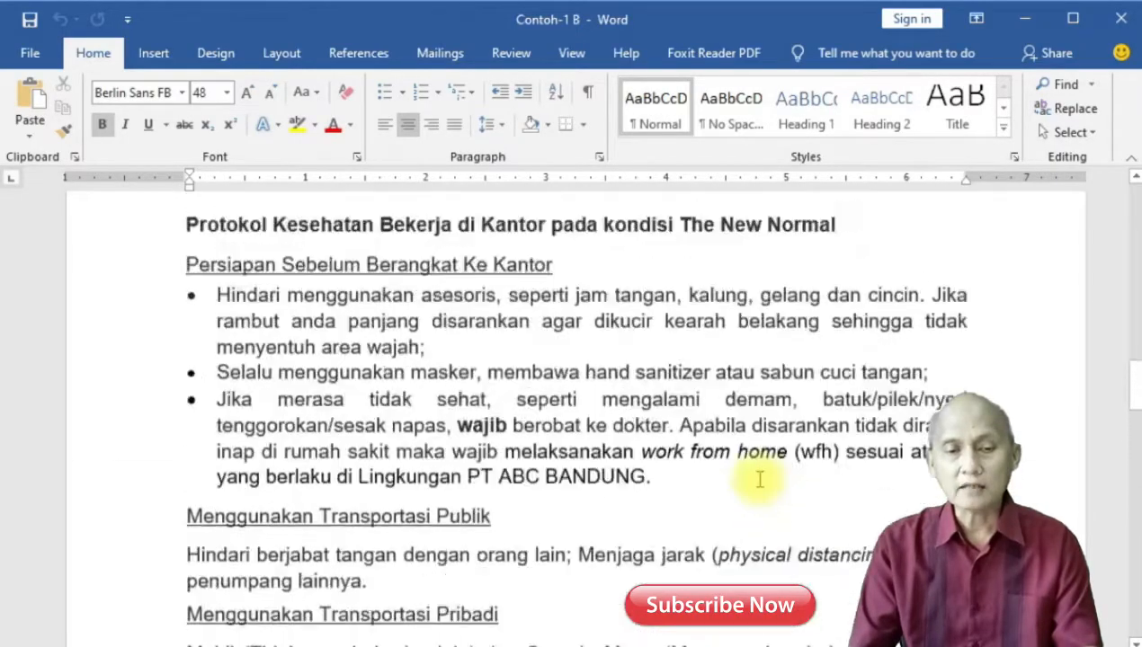
scroll(759, 483, "up", 20)
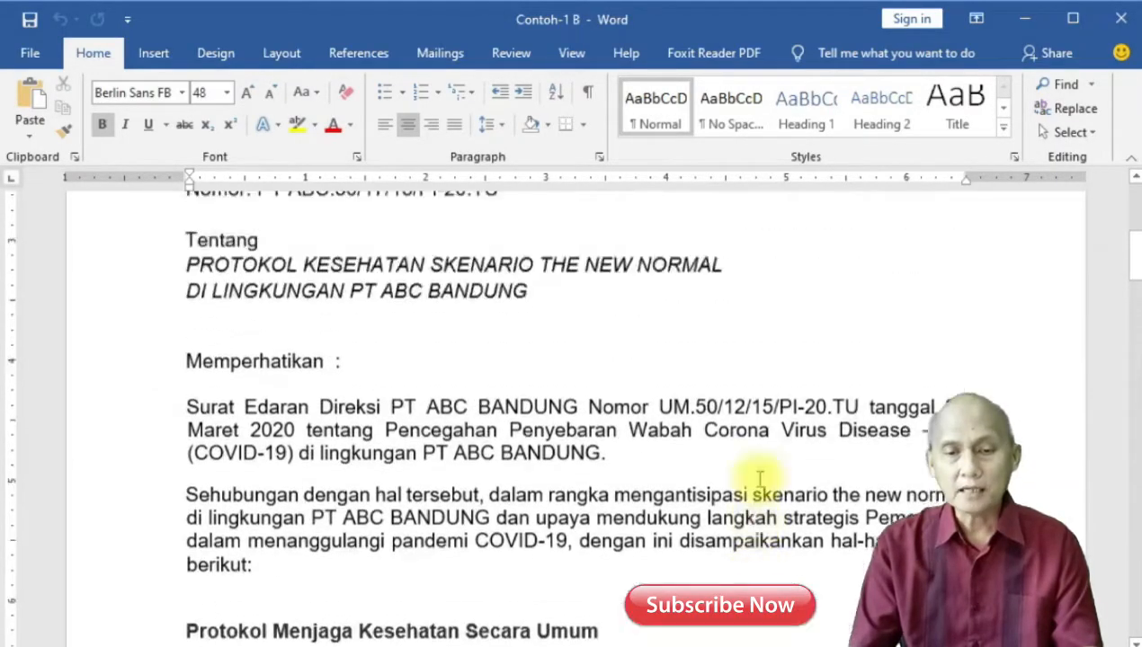
scroll(760, 483, "up", 3)
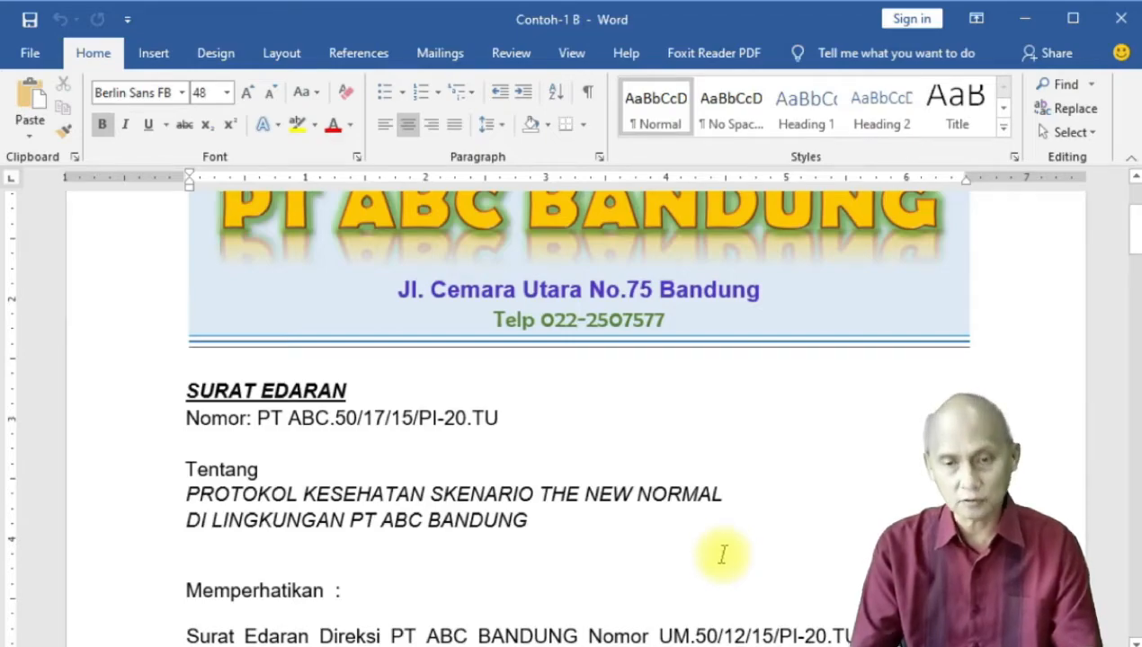
scroll(722, 555, "up", 2)
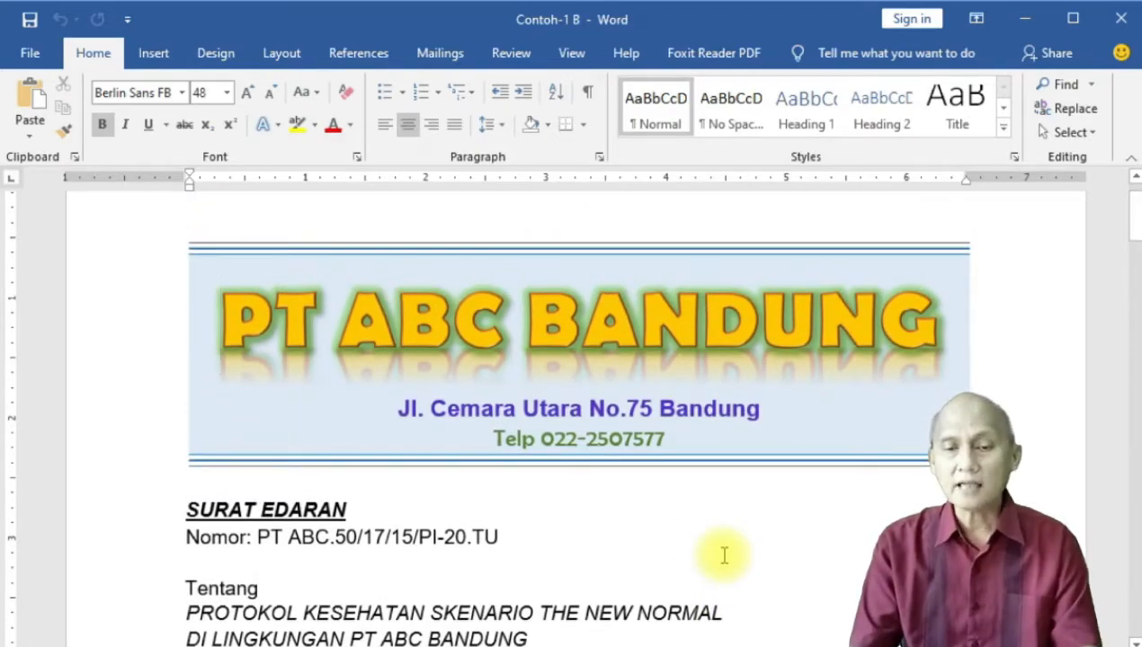
scroll(724, 556, "down", 1)
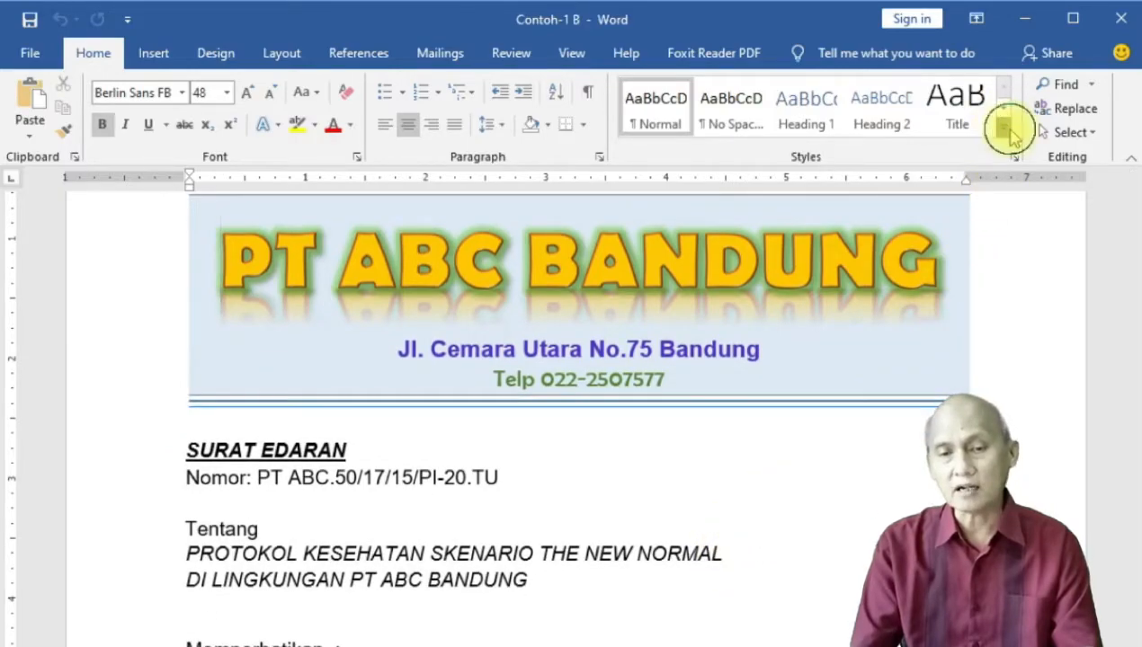
left_click(1003, 130)
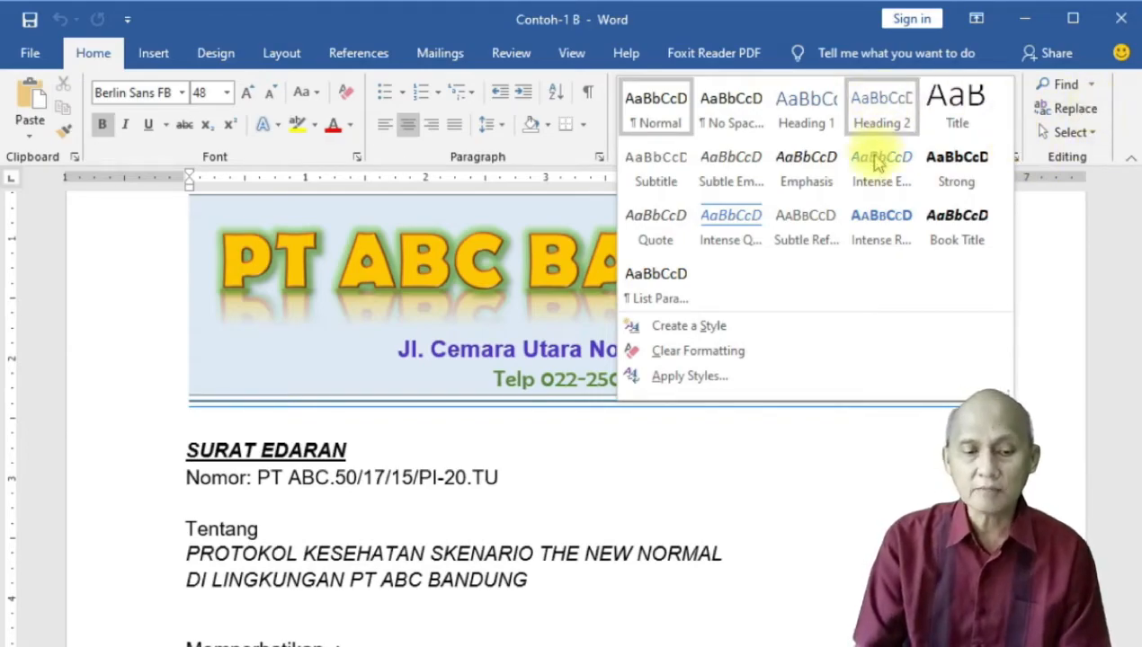
left_click(556, 531)
- Apply the Heading 1 style to the section title "Protokol Menjaga Kesehatan Secara Umum"
scroll(558, 532, "down", 5)
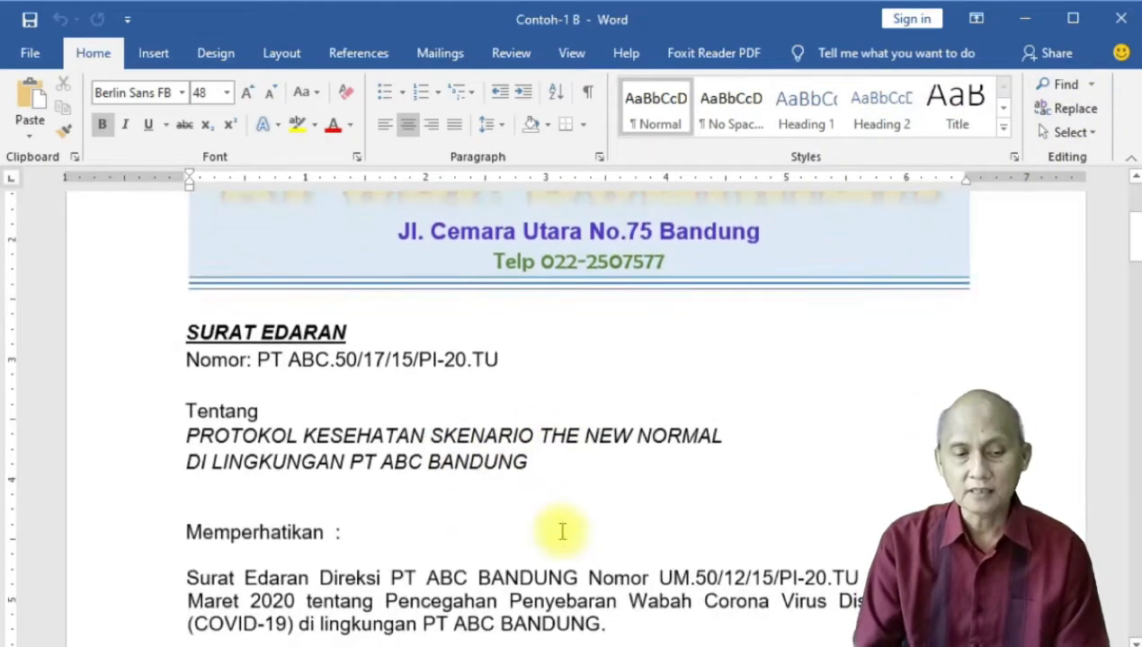
scroll(558, 532, "down", 3)
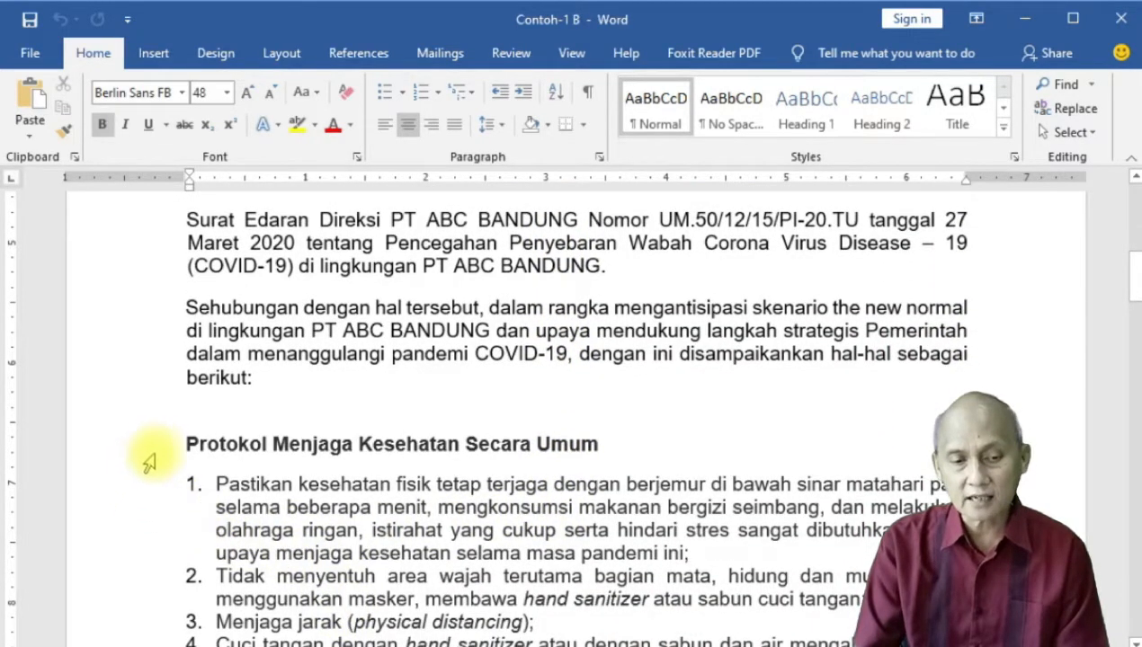
left_click_drag(181, 447, 603, 438)
left_click(580, 506)
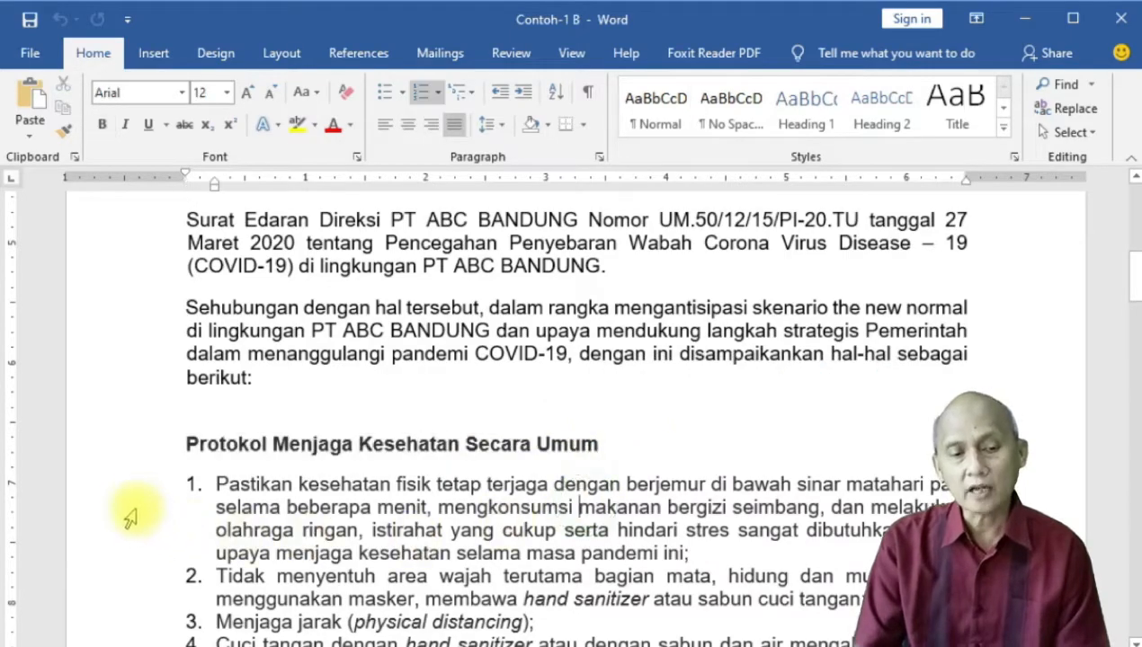
left_click(139, 454)
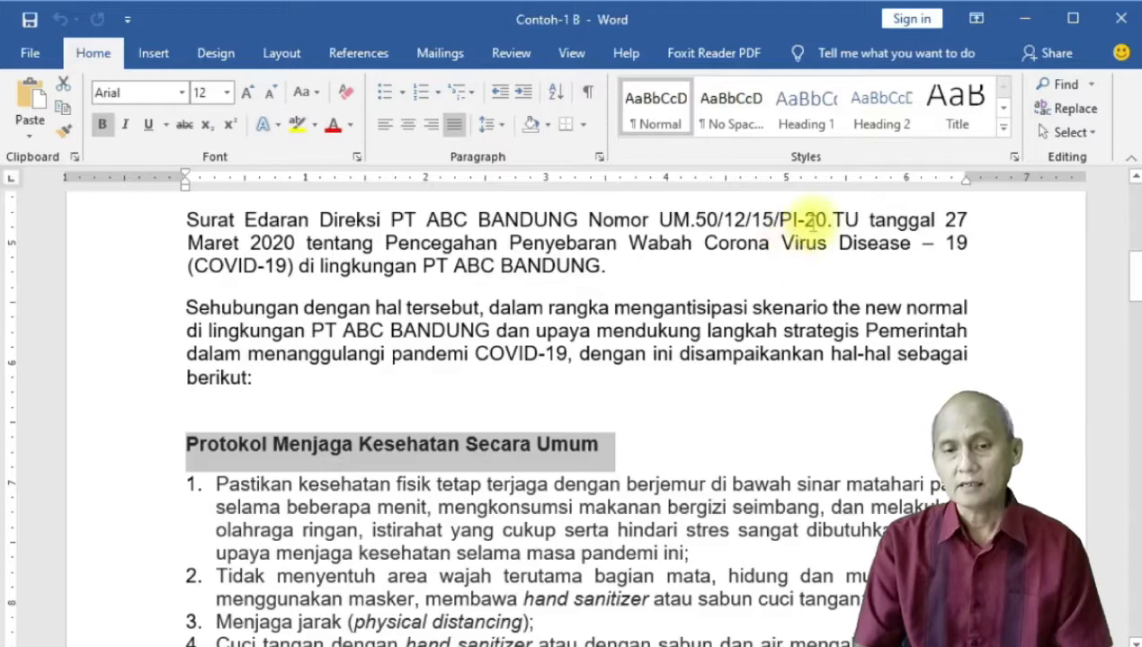
left_click(800, 112)
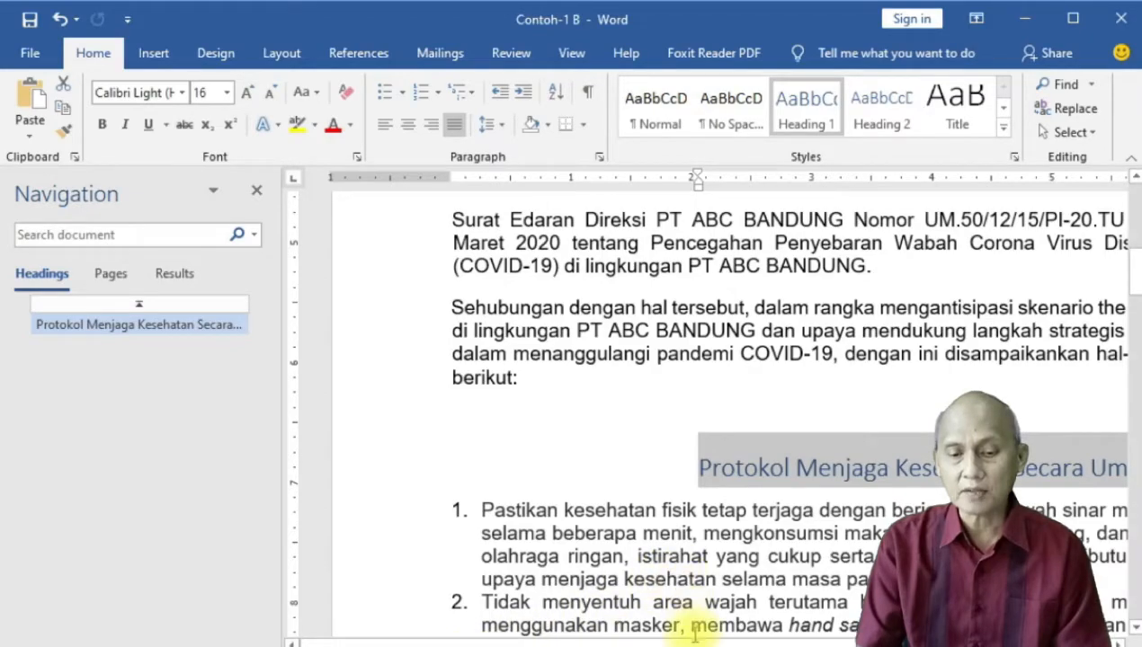
- Close the Navigation pane and display it again
left_click_drag(693, 641, 814, 640)
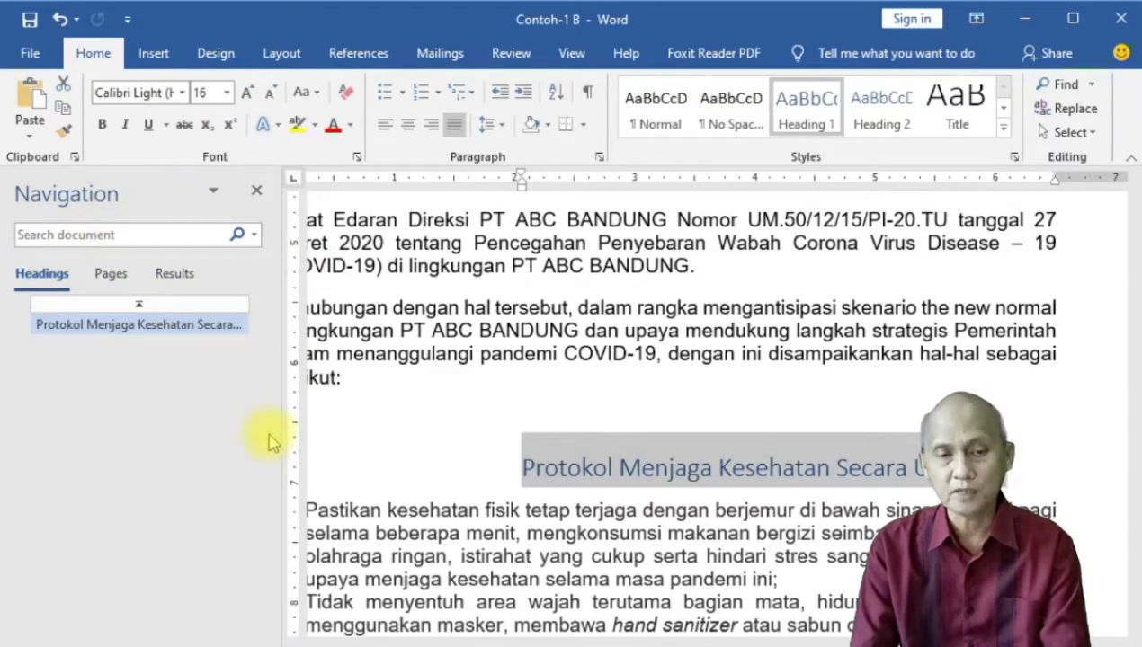
left_click(257, 192)
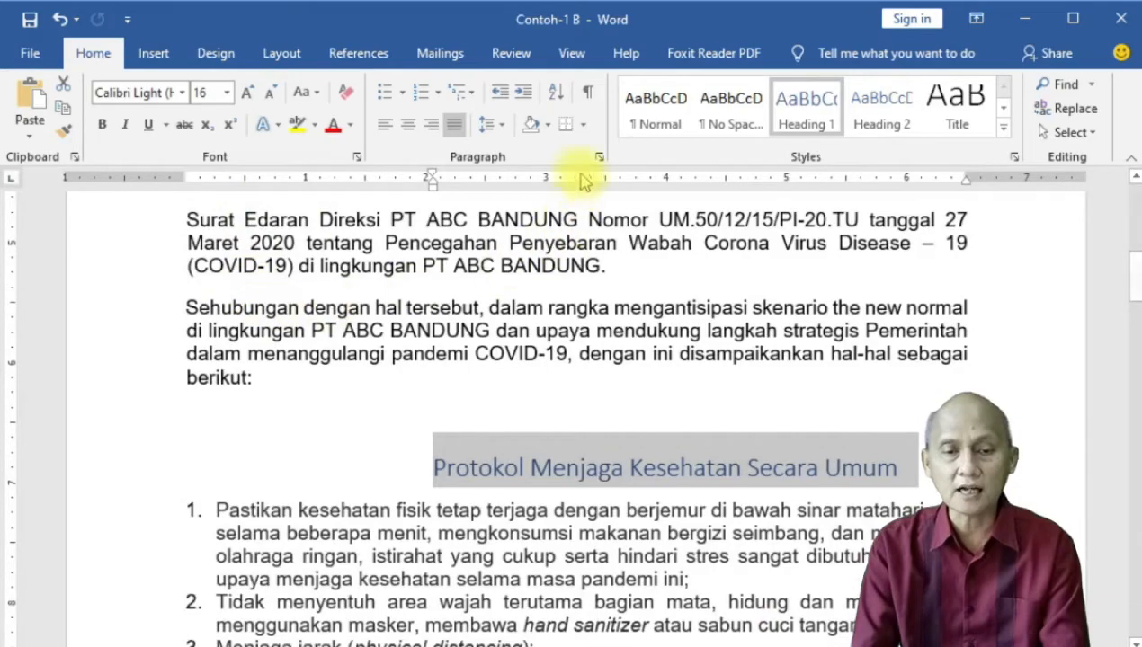
left_click(569, 56)
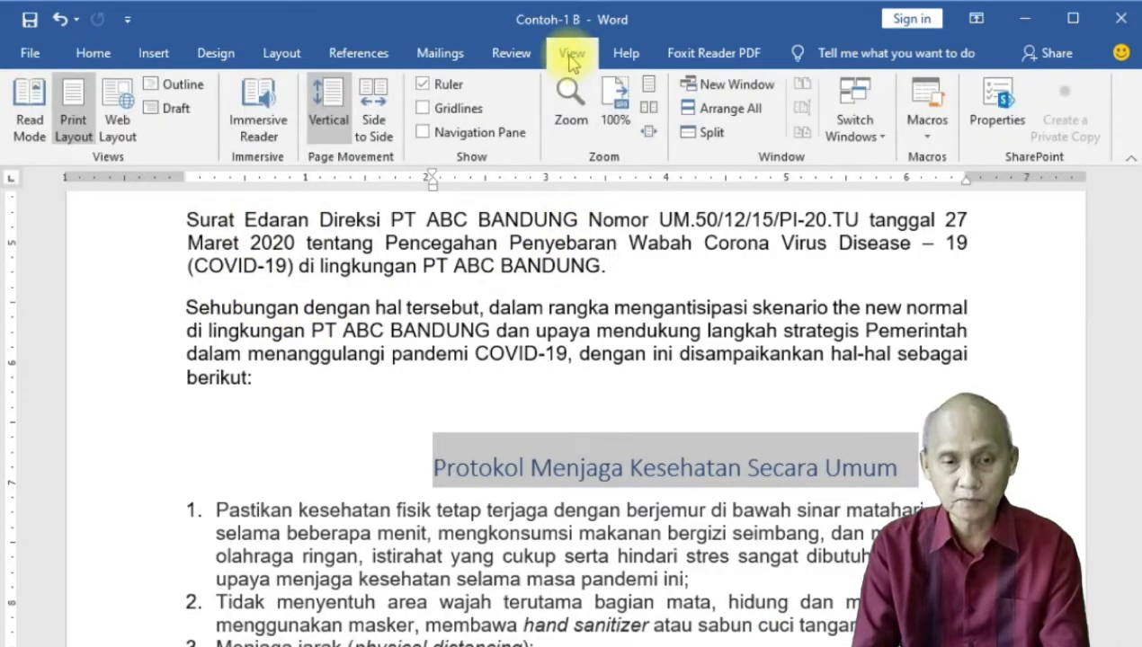
left_click(419, 135)
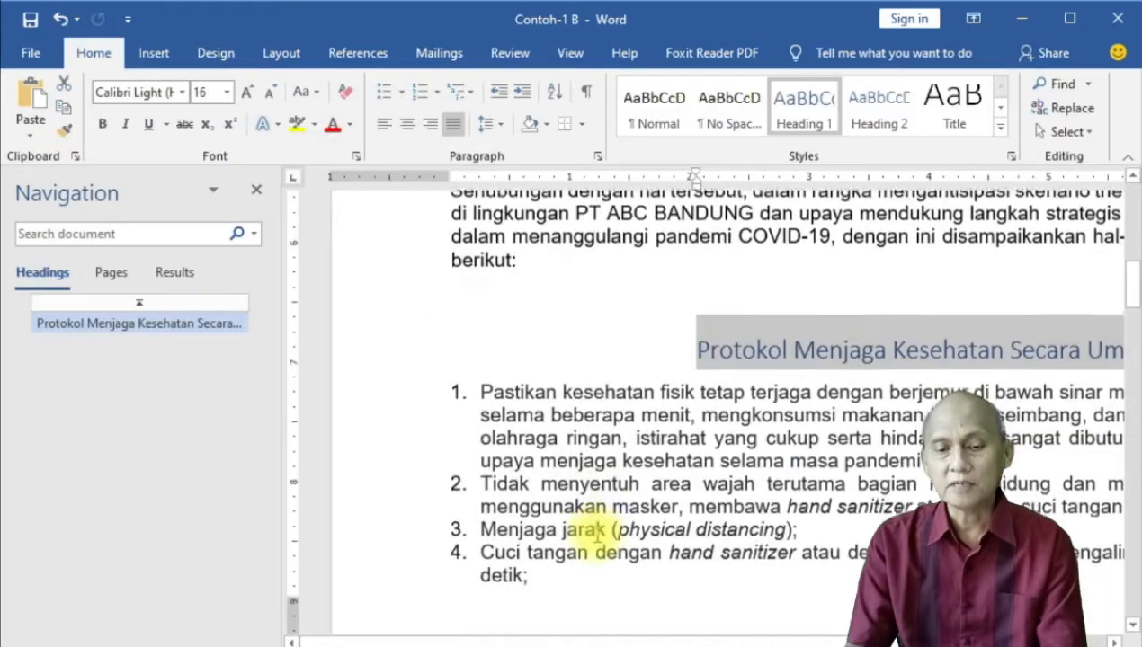
- Apply Heading 1 to "Protokol Kesehatan Bekerja di Kantor pada kondisi The New Normal" and jump between the two main headings using the document outline
scroll(594, 532, "down", 3)
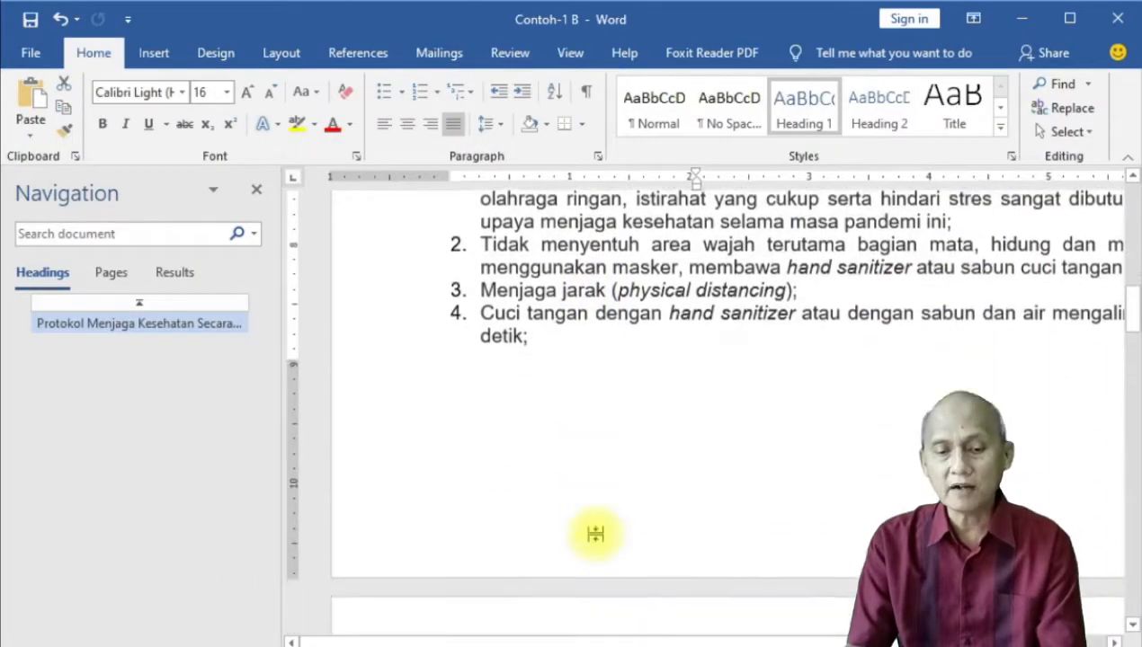
scroll(594, 535, "down", 5)
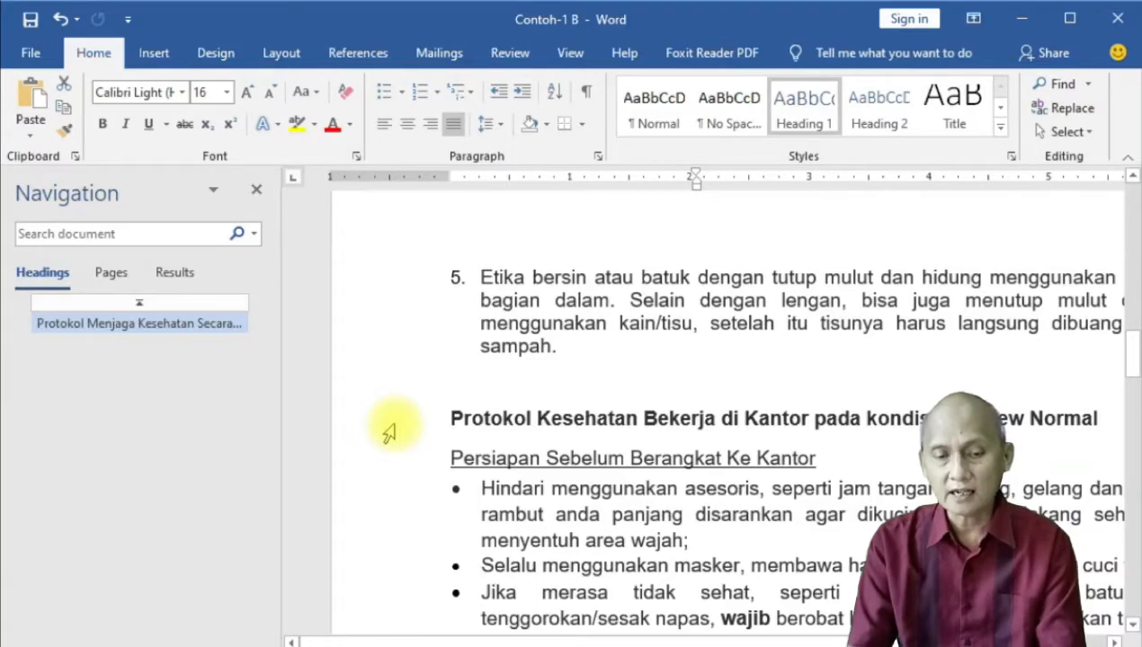
left_click(388, 434)
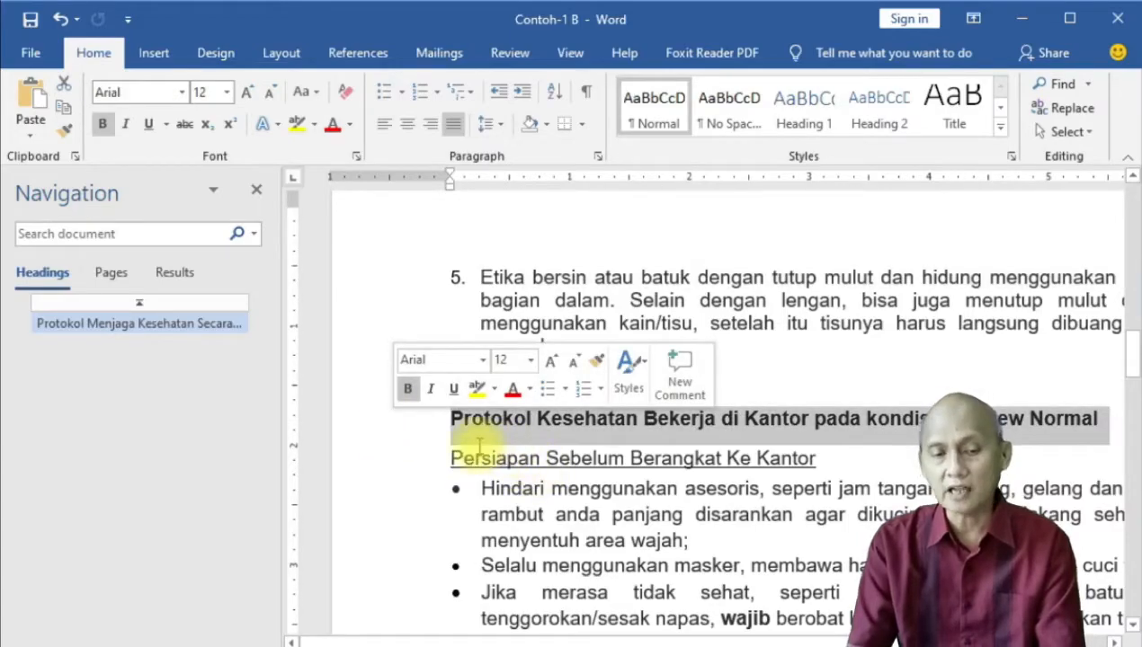
left_click(798, 115)
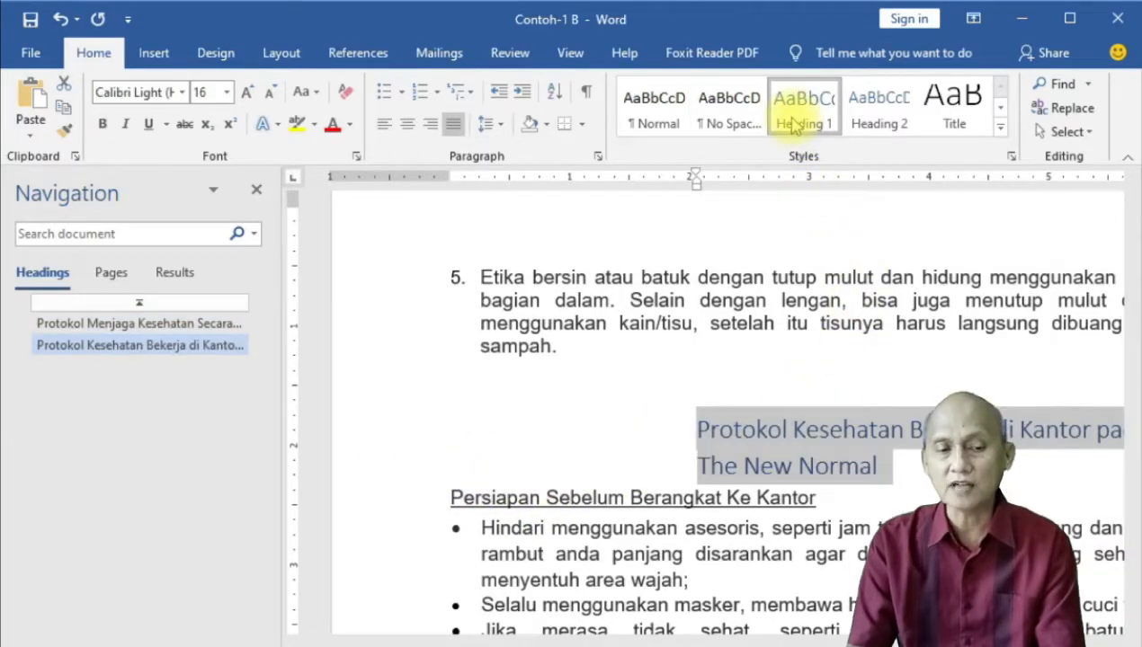
left_click(154, 333)
left_click(157, 352)
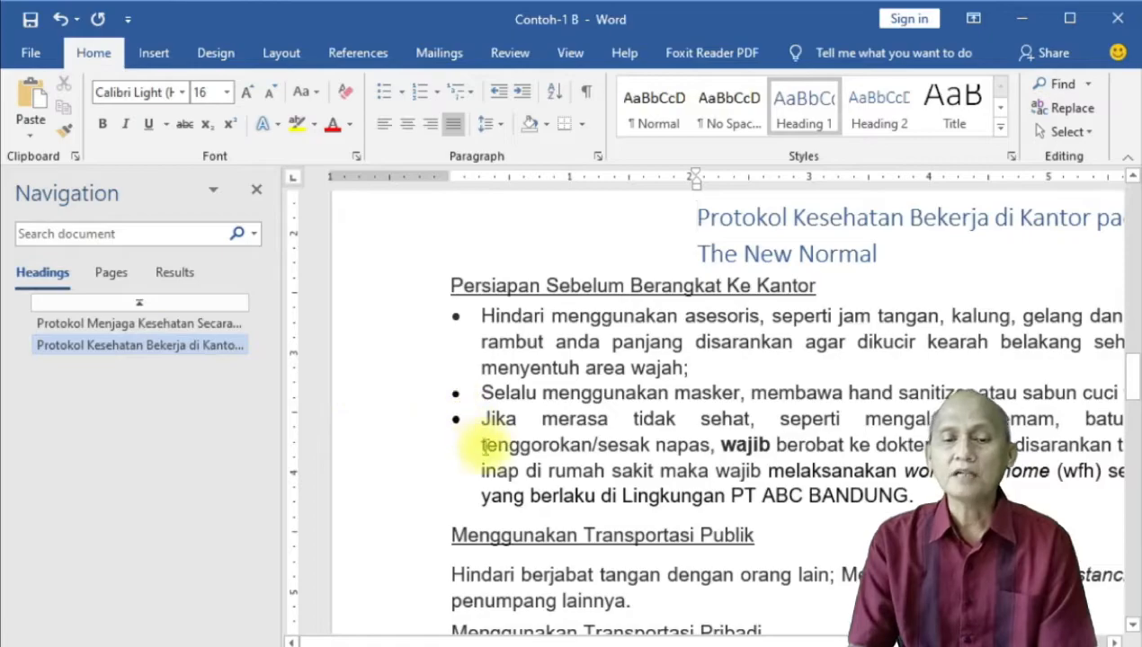
- Apply the Heading 2 style to the subheadings "Persiapan Sebelum Berangkat Ke Kantor" and "Menggunakan Transportasi Publik"
left_click(401, 300)
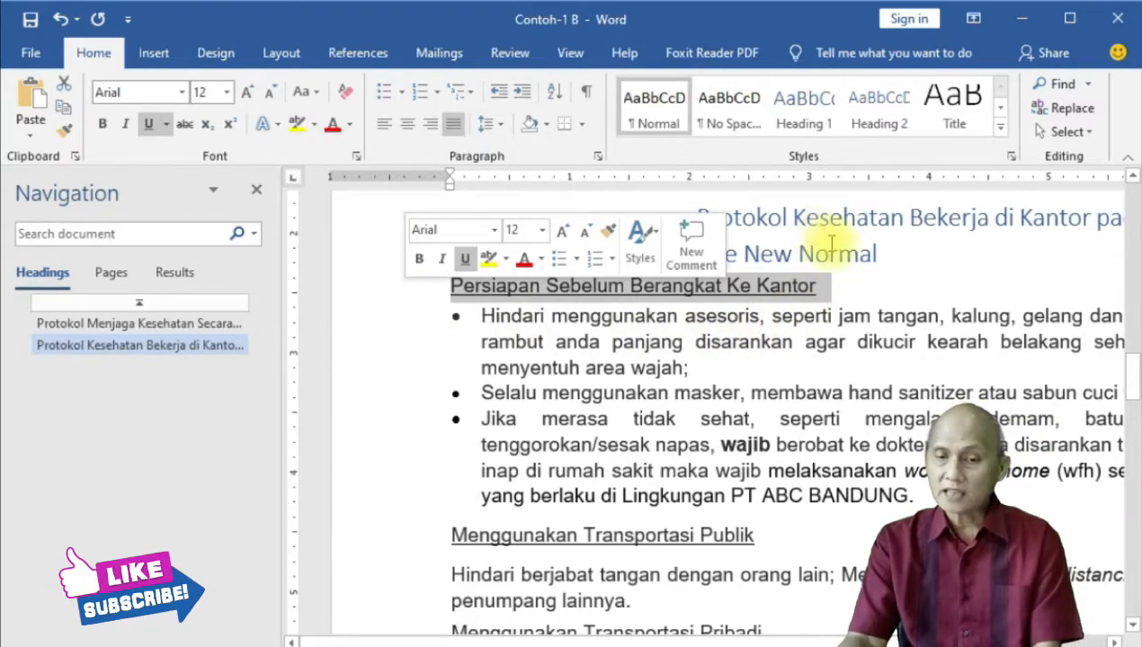
left_click(884, 129)
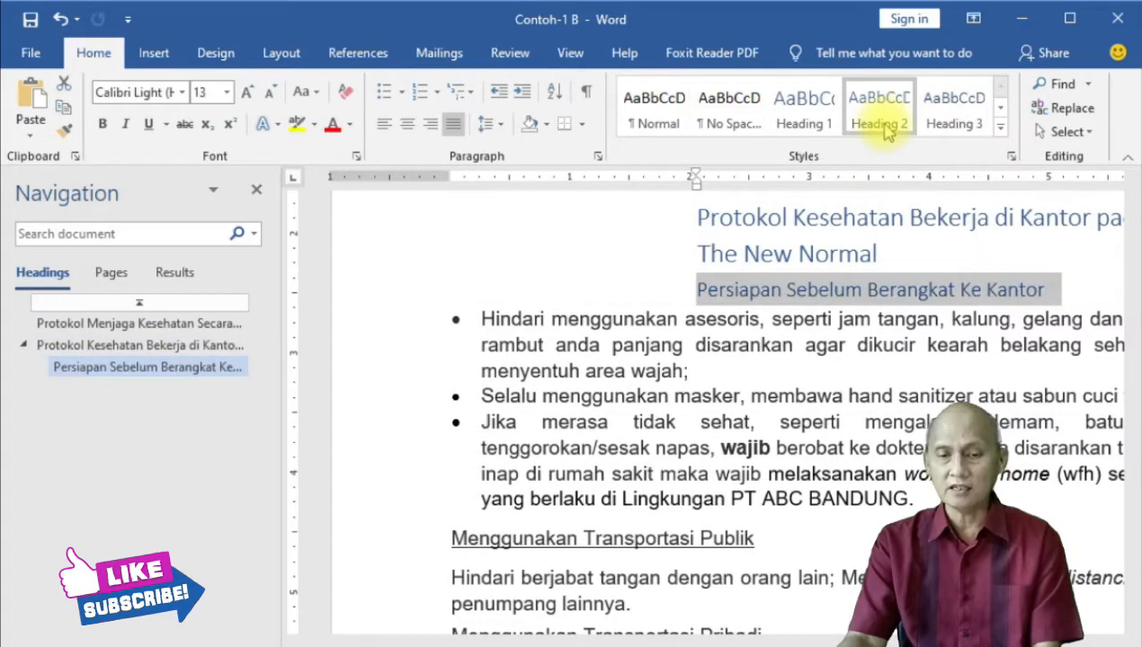
left_click(411, 540)
left_click(880, 114)
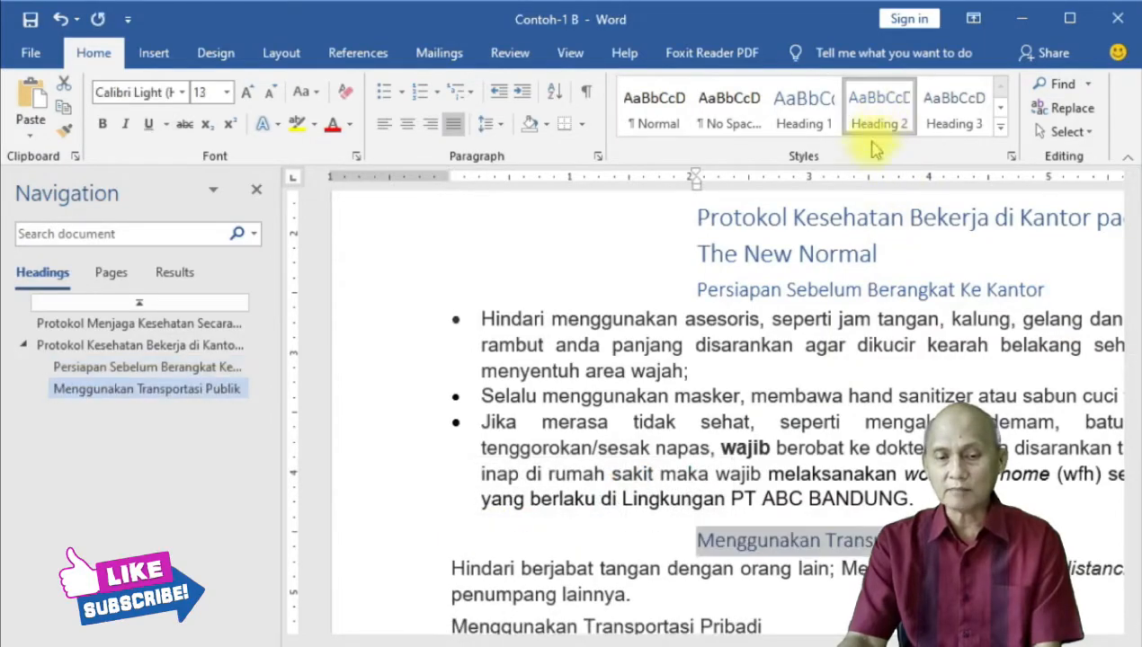
left_click(780, 422)
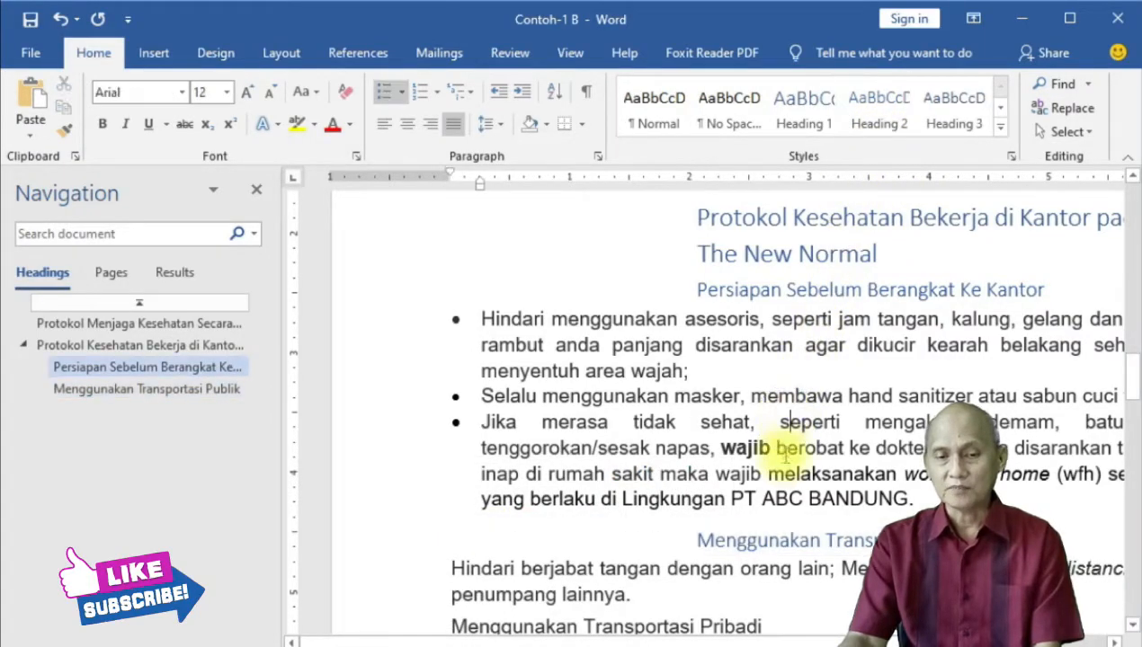
- Place the cursor in the heading "Protokol Menjaga Kesehatan Secara Umum" and open the Heading 1 style for modification
scroll(784, 454, "up", 3)
left_click_drag(718, 639, 803, 640)
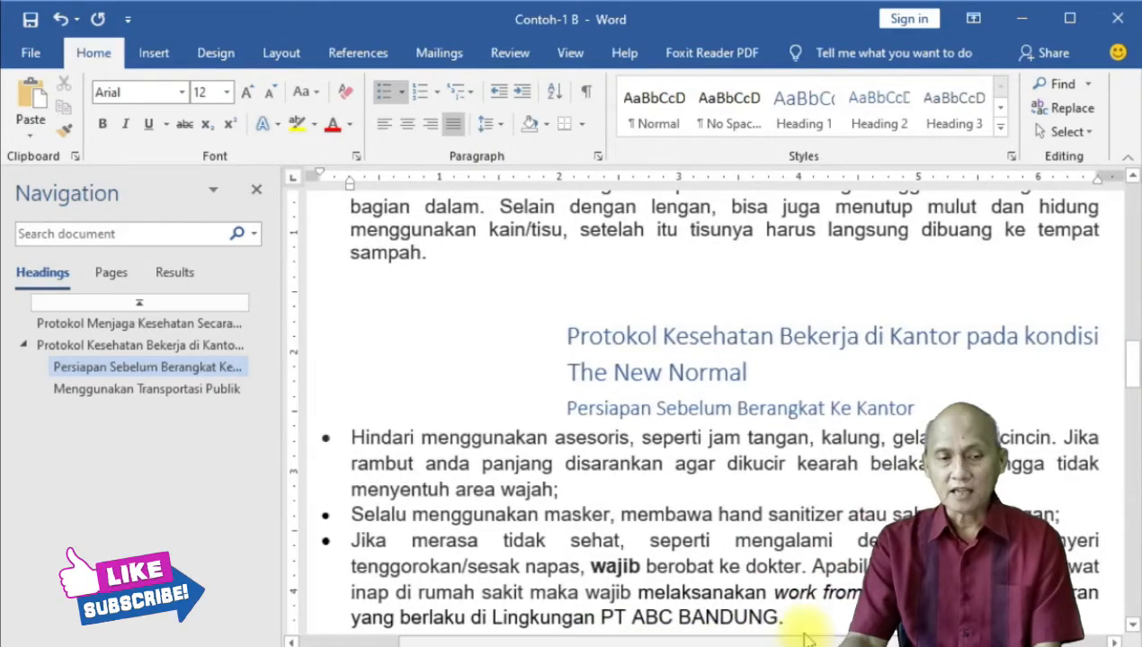
left_click(654, 338)
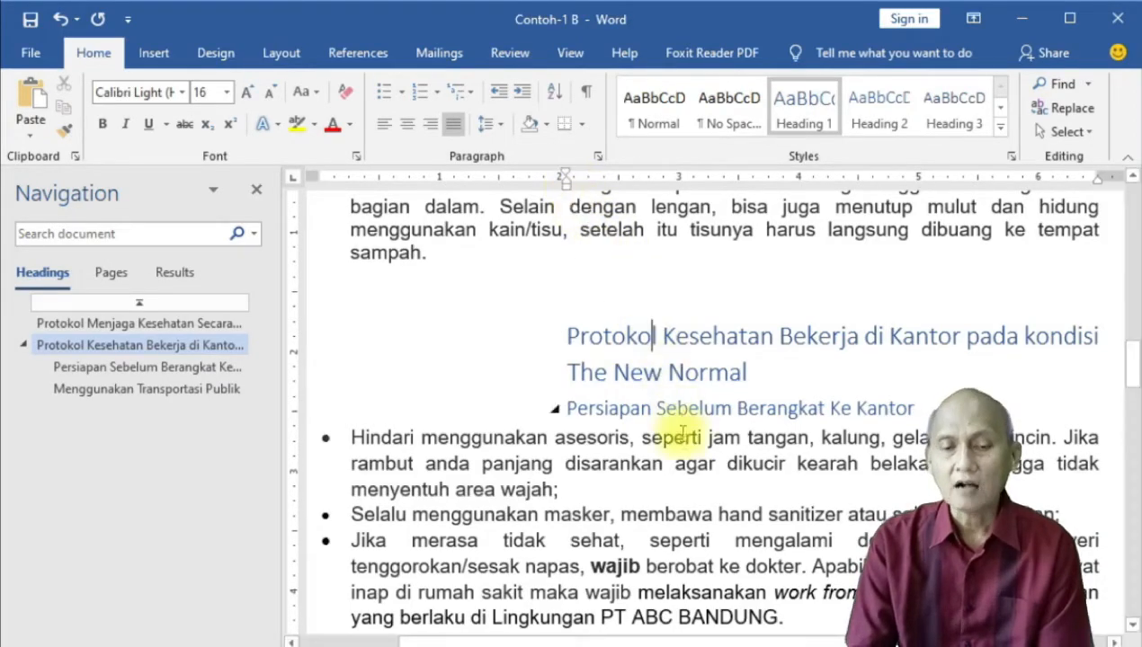
scroll(681, 488, "up", 10)
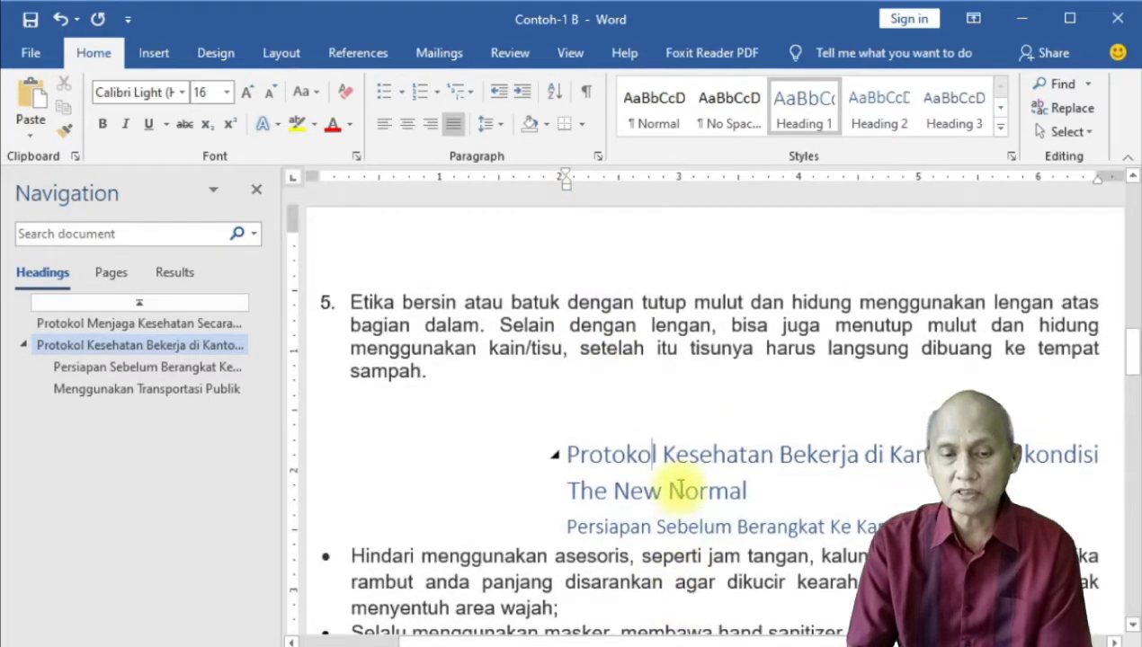
scroll(681, 488, "up", 4)
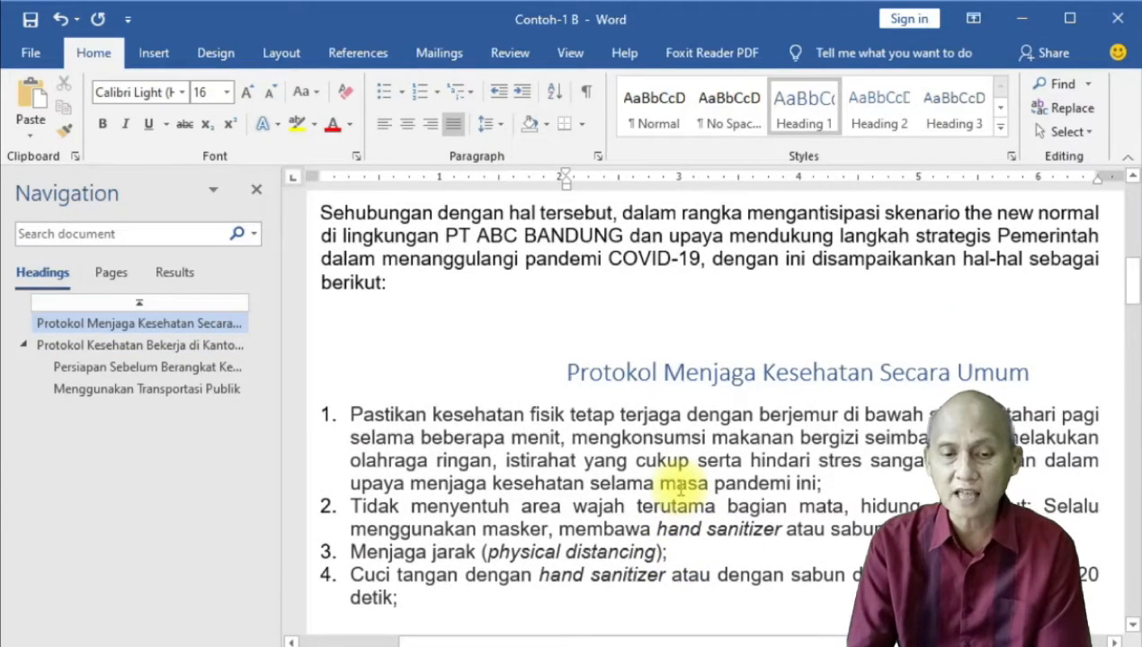
left_click(644, 376)
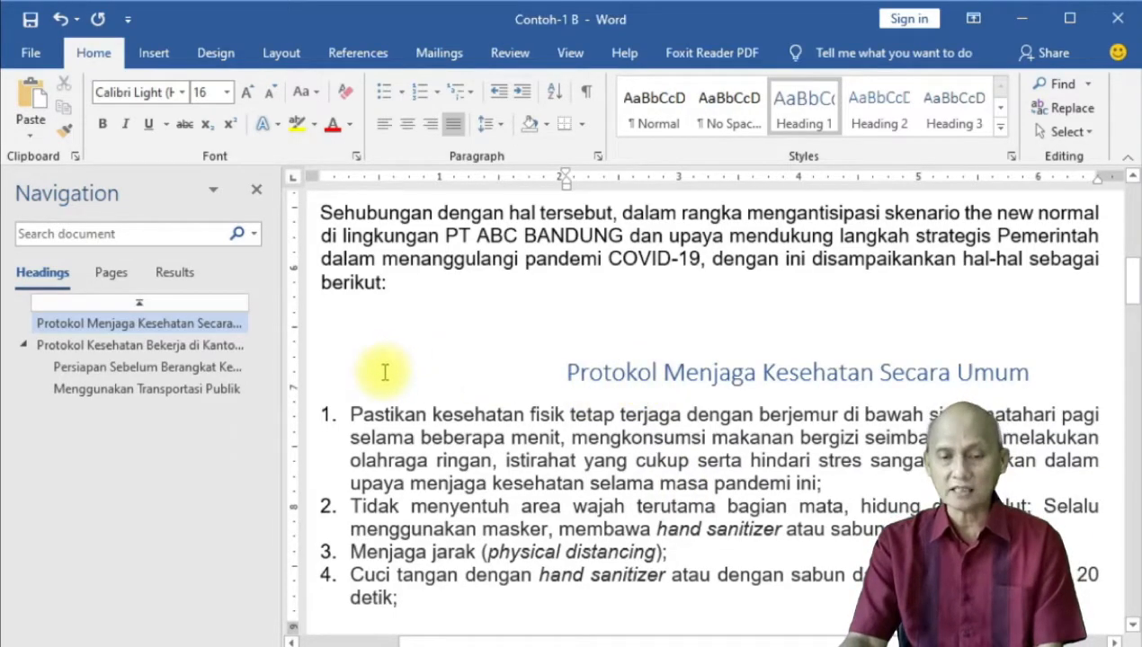
right_click(797, 128)
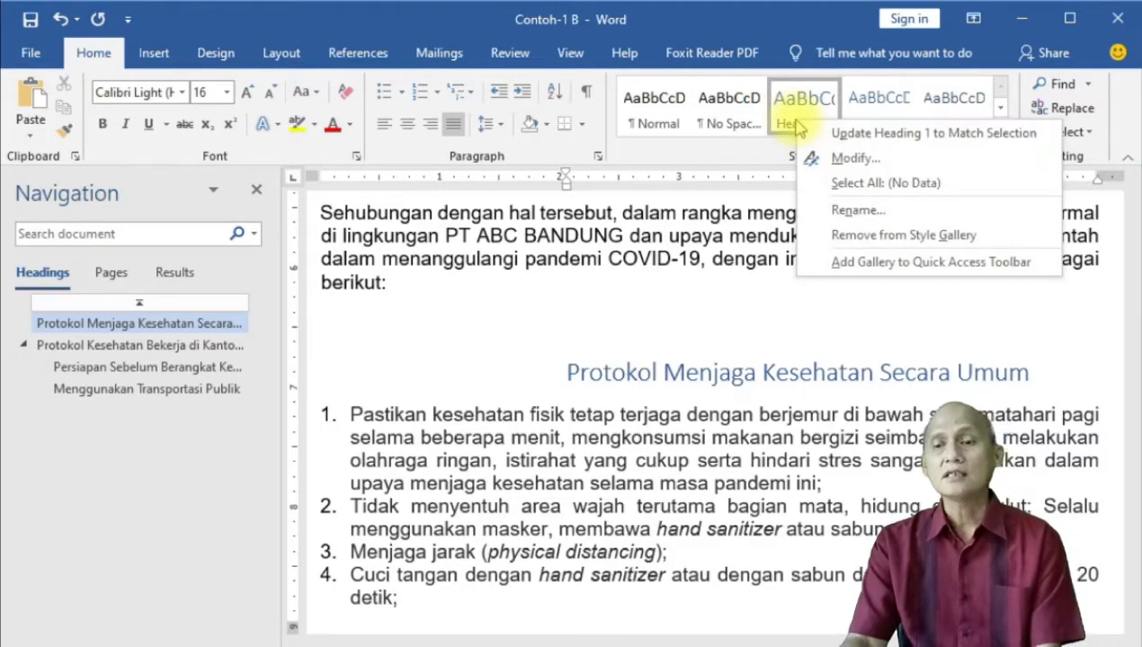
left_click(818, 158)
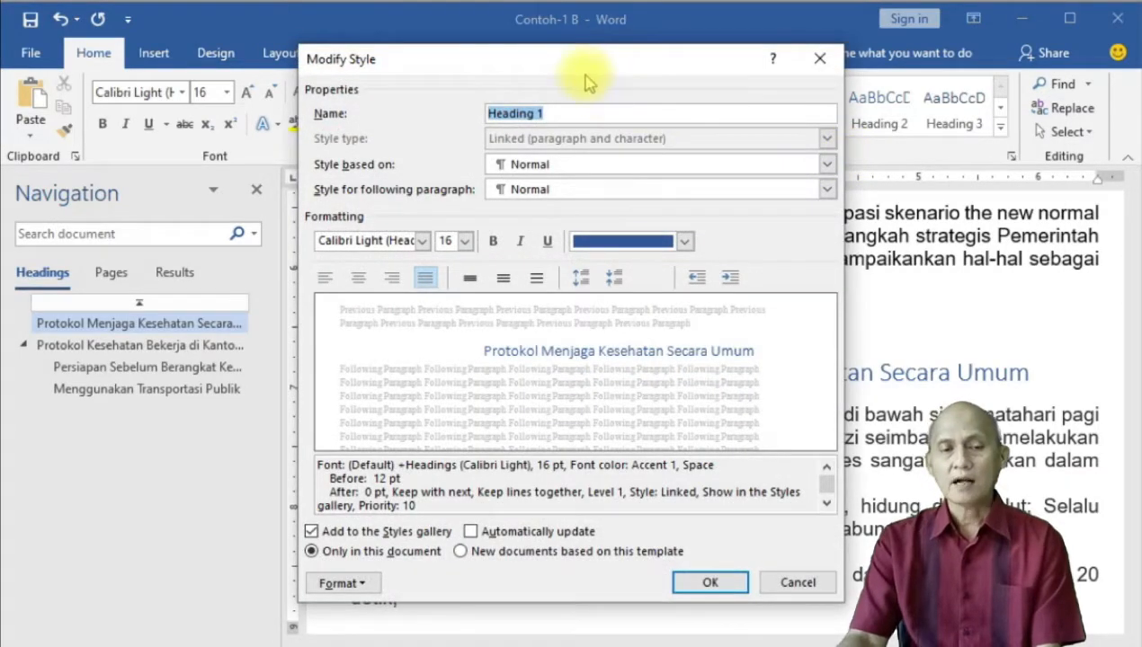
left_click_drag(586, 71, 688, 93)
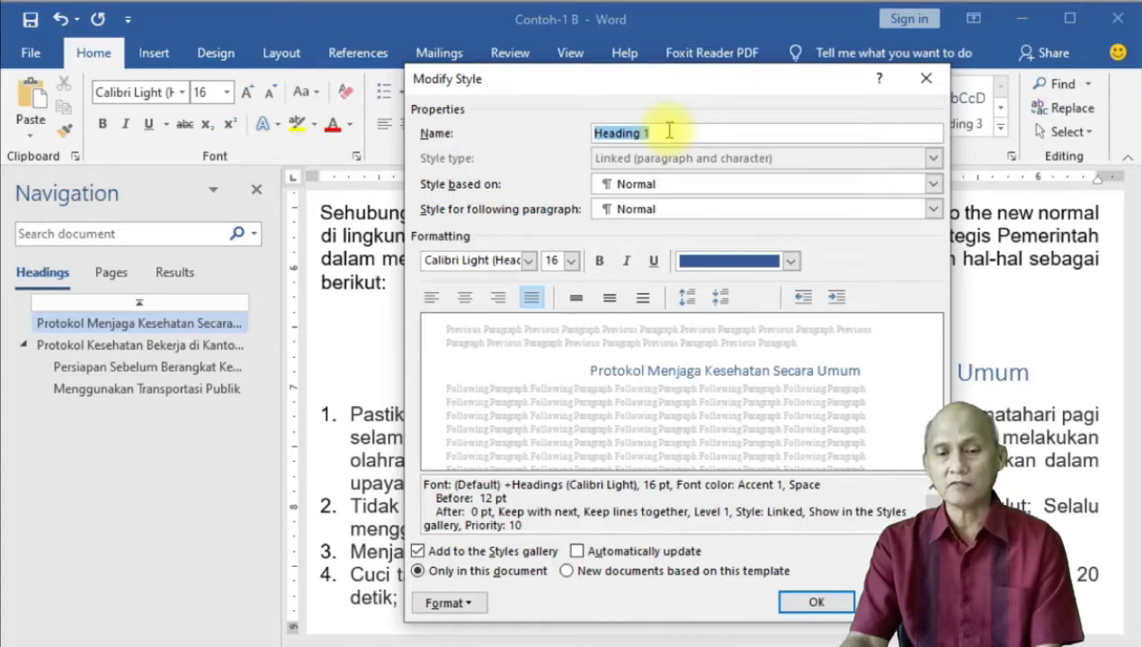
- Set the Heading 1 style's font to Berlin Sans FB and its alignment to left
left_click(529, 261)
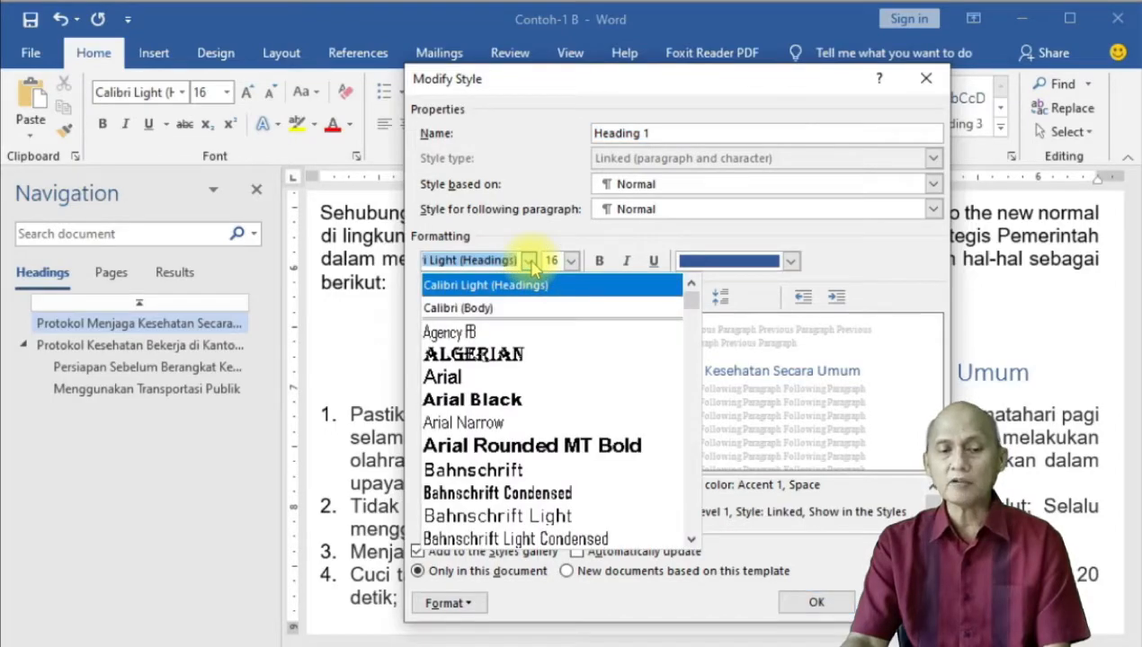
scroll(576, 512, "down", 1)
scroll(575, 522, "down", 4)
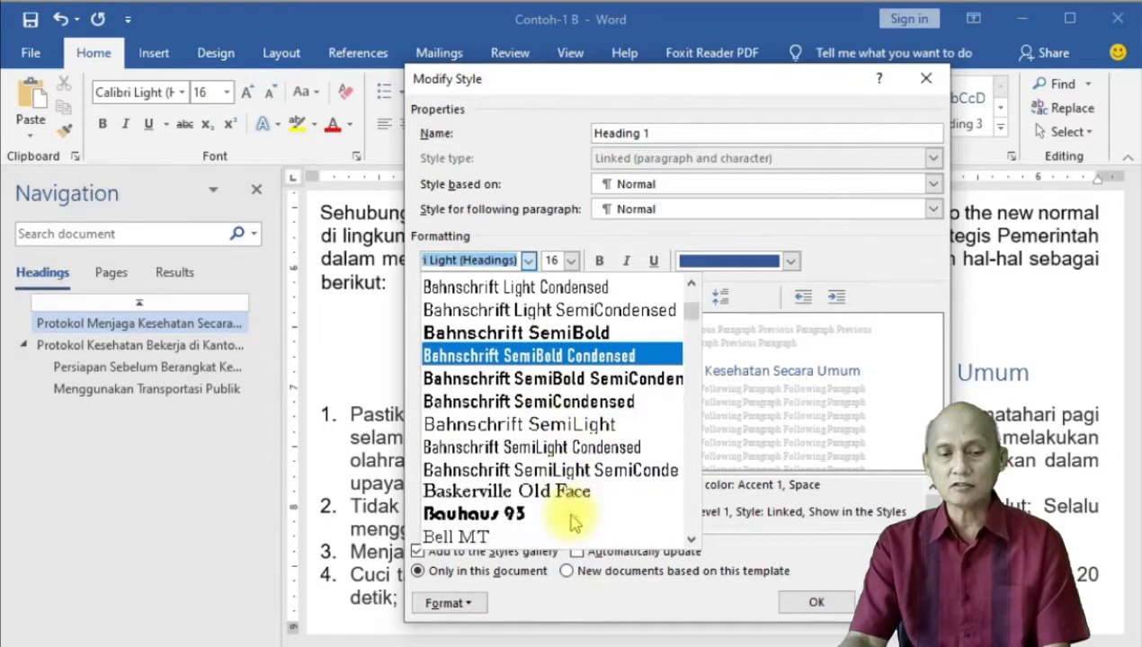
scroll(573, 518, "down", 1)
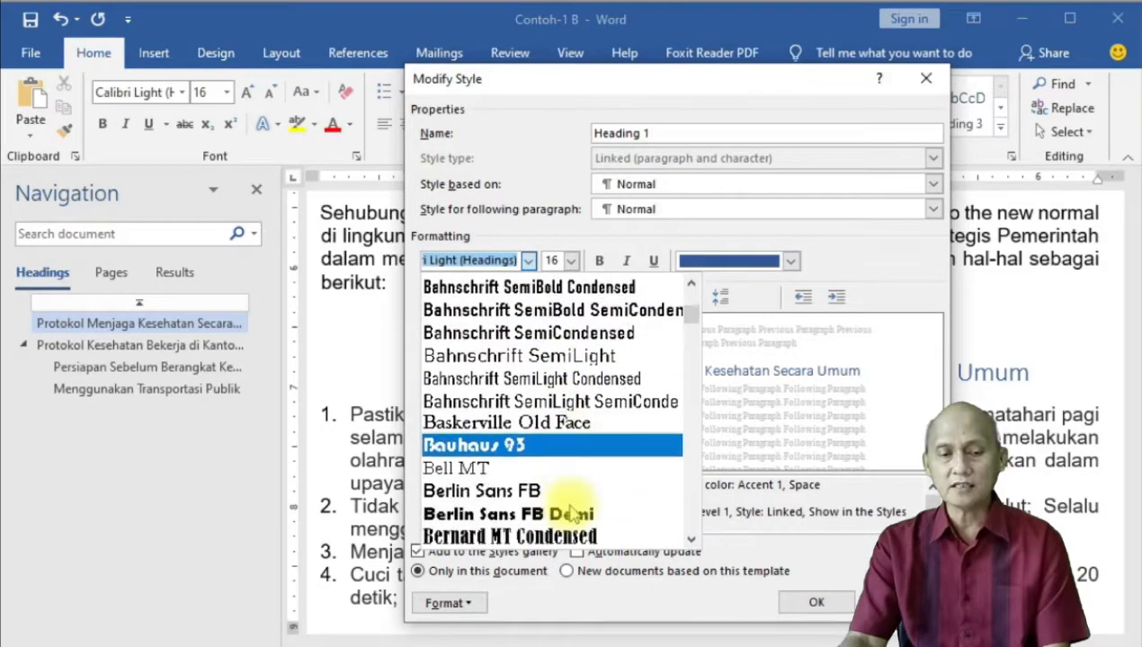
left_click(511, 496)
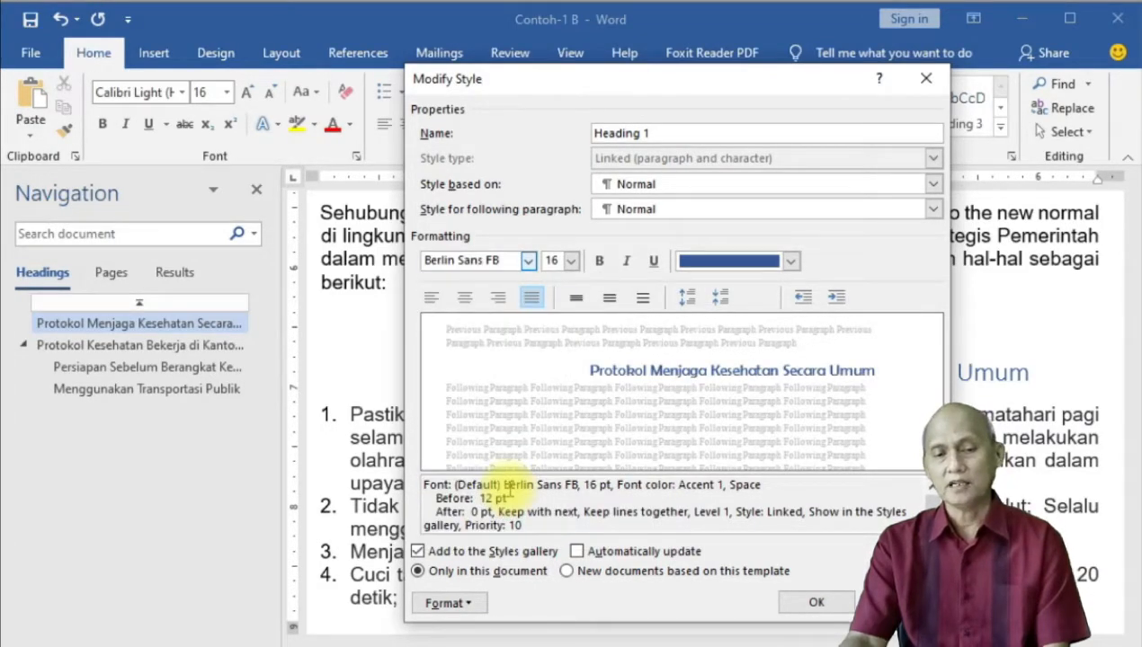
left_click(433, 300)
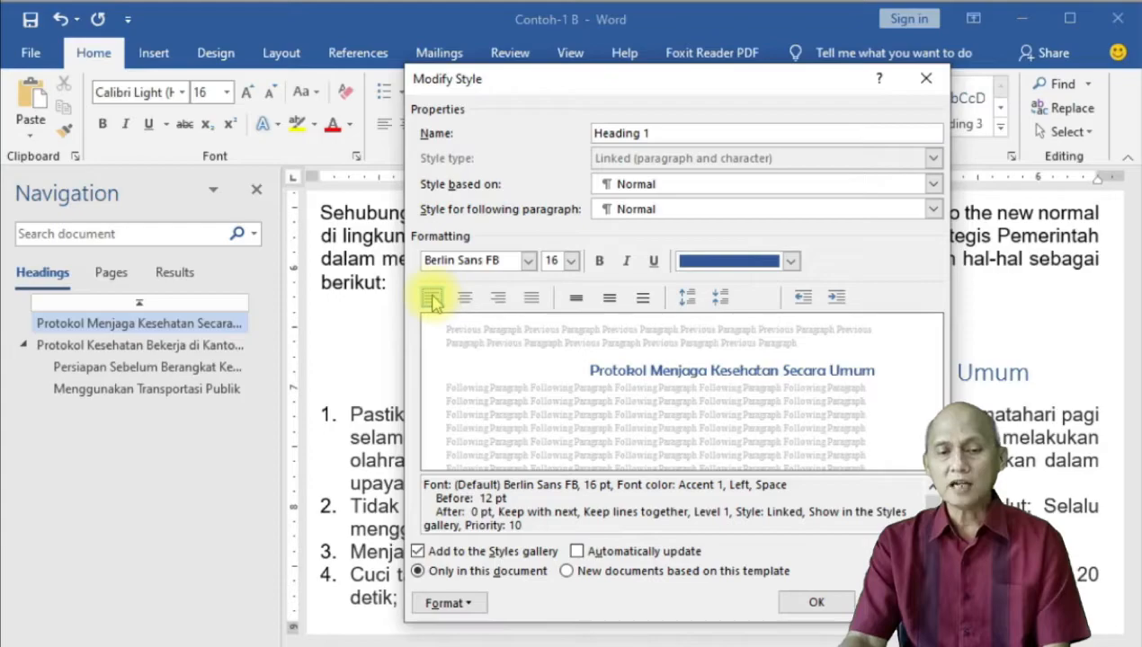
- Try bold and italic formatting on the Heading 1 style, switching each one off again
left_click(791, 262)
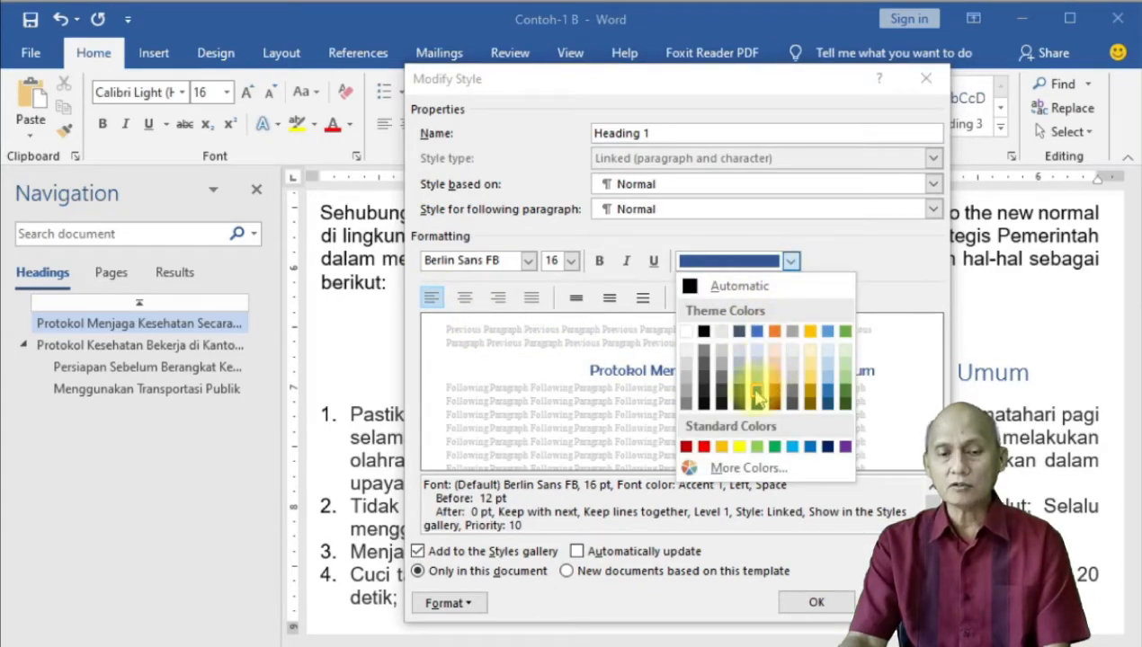
key("Escape")
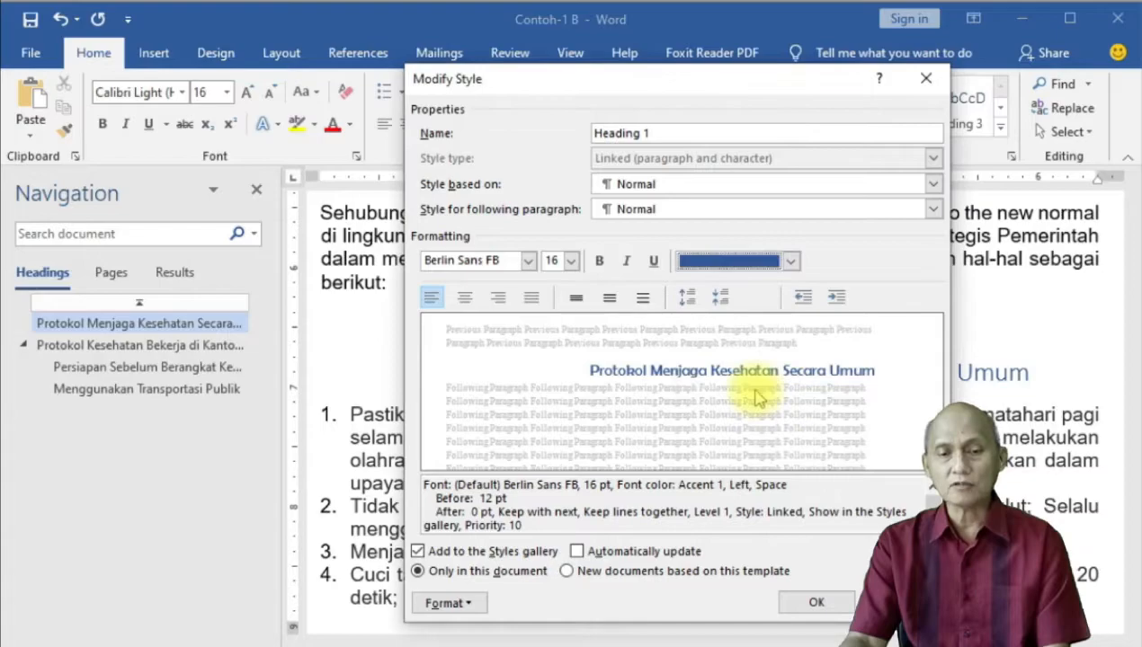
left_click(600, 262)
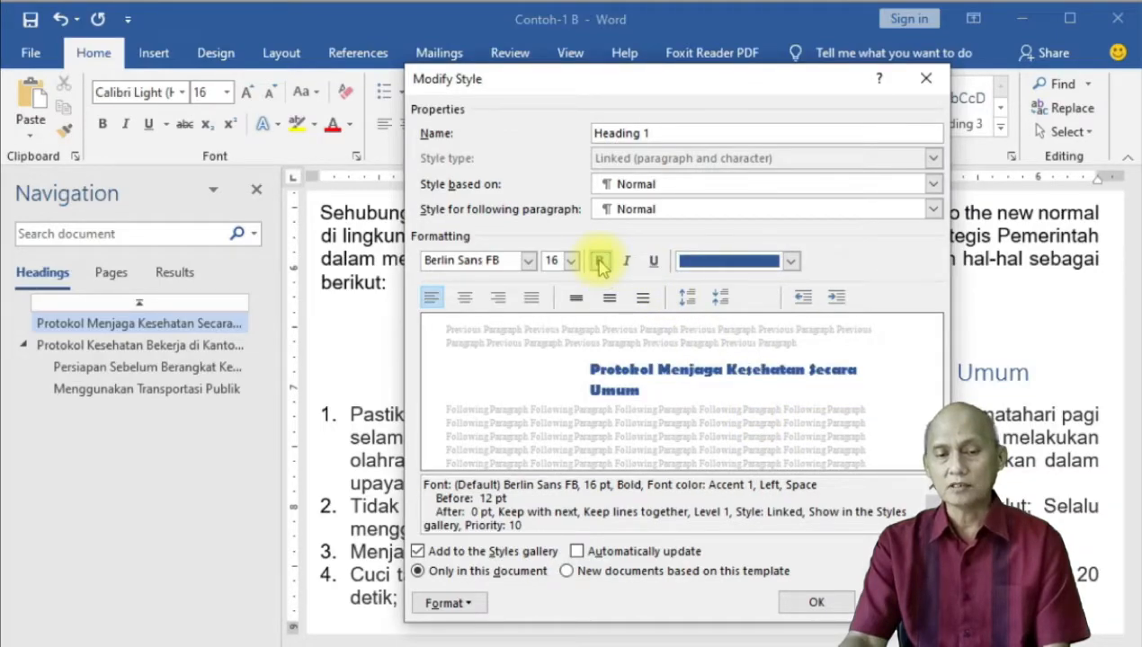
left_click(600, 262)
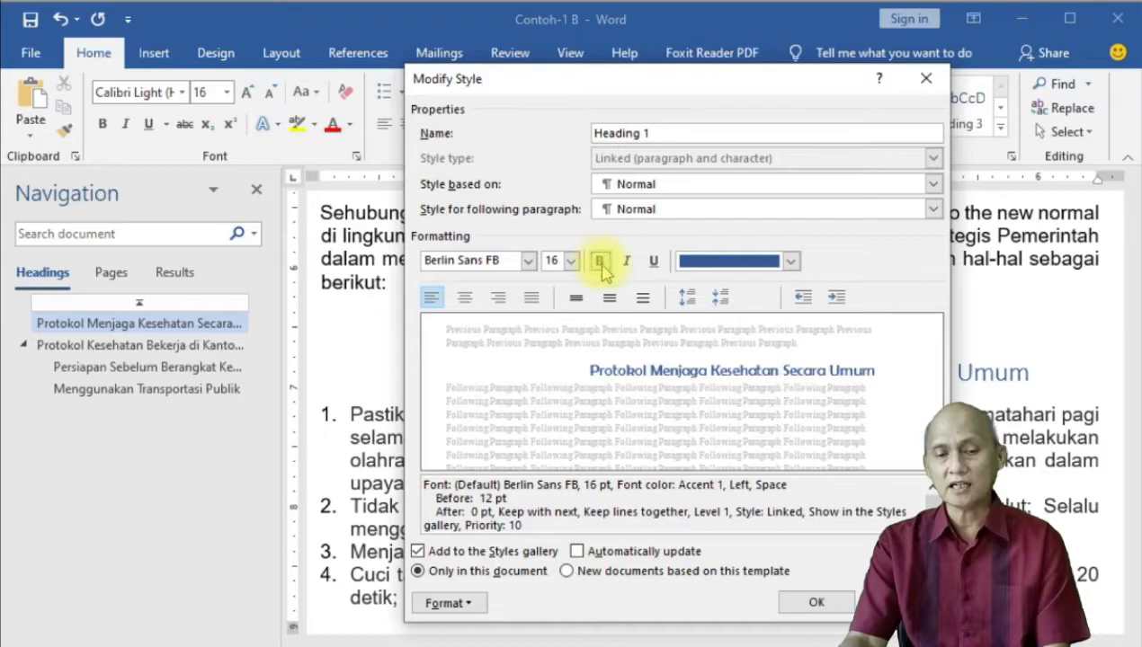
left_click(627, 263)
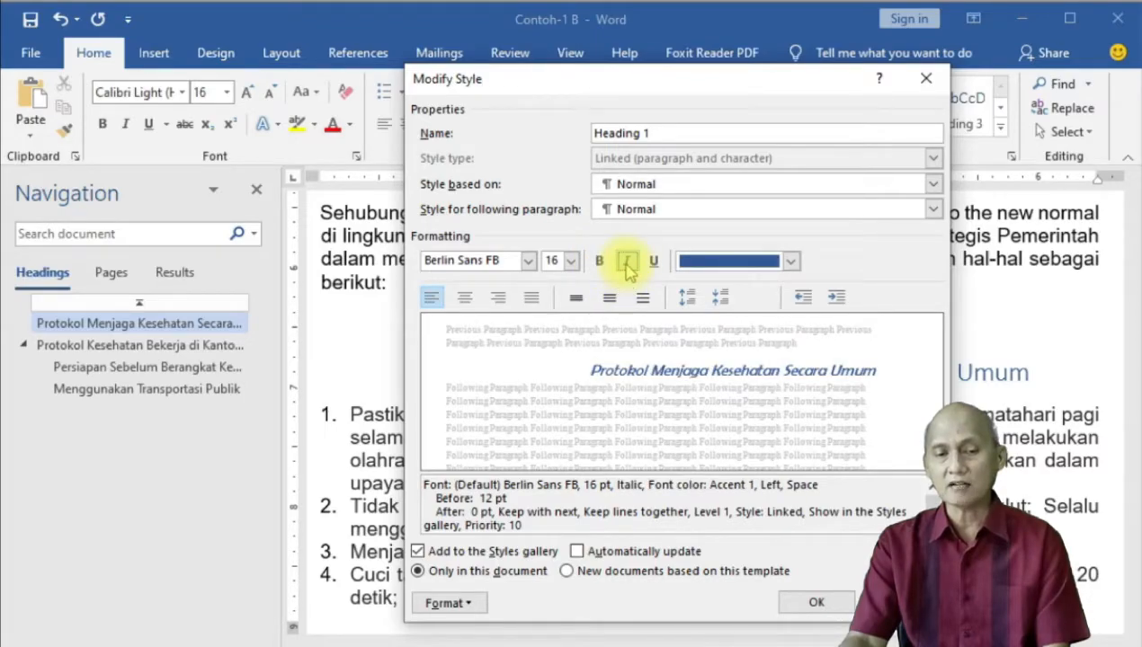
left_click(627, 262)
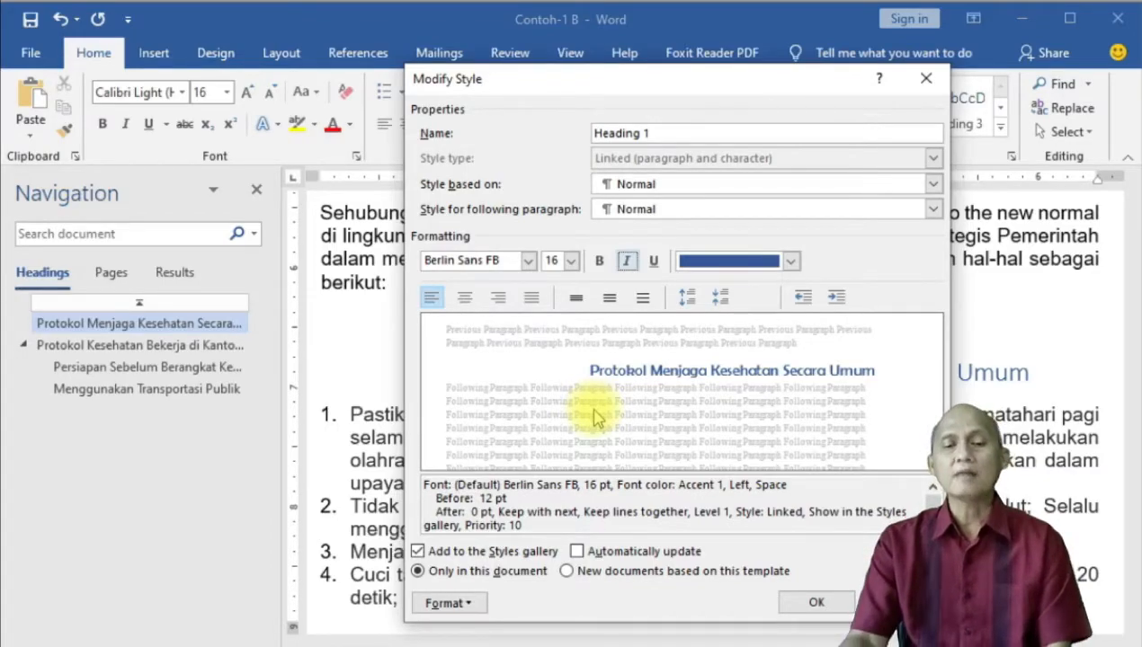
- Set the Heading 1 style's font size to 18 in its detailed font settings
left_click(471, 606)
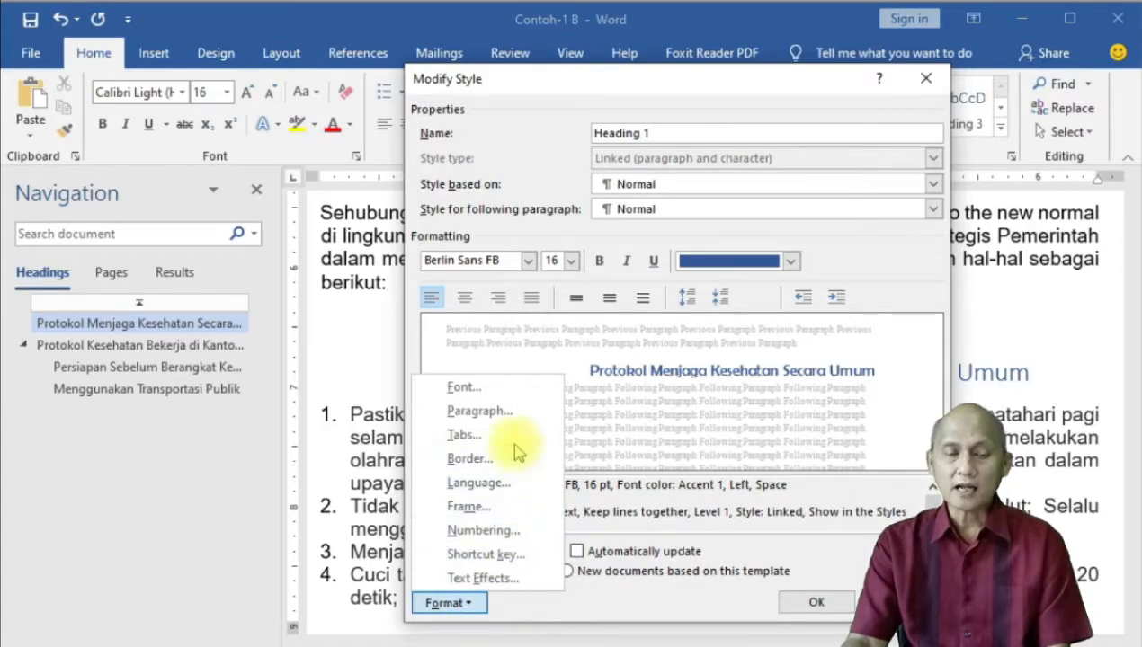
left_click(464, 387)
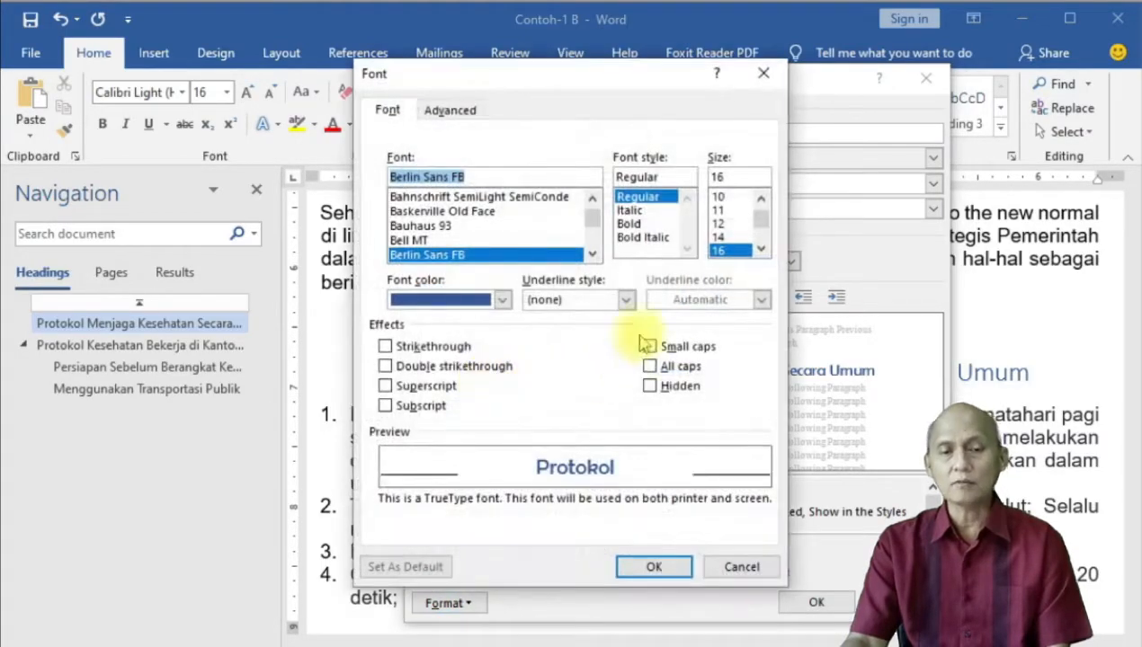
left_click_drag(543, 71, 500, 33)
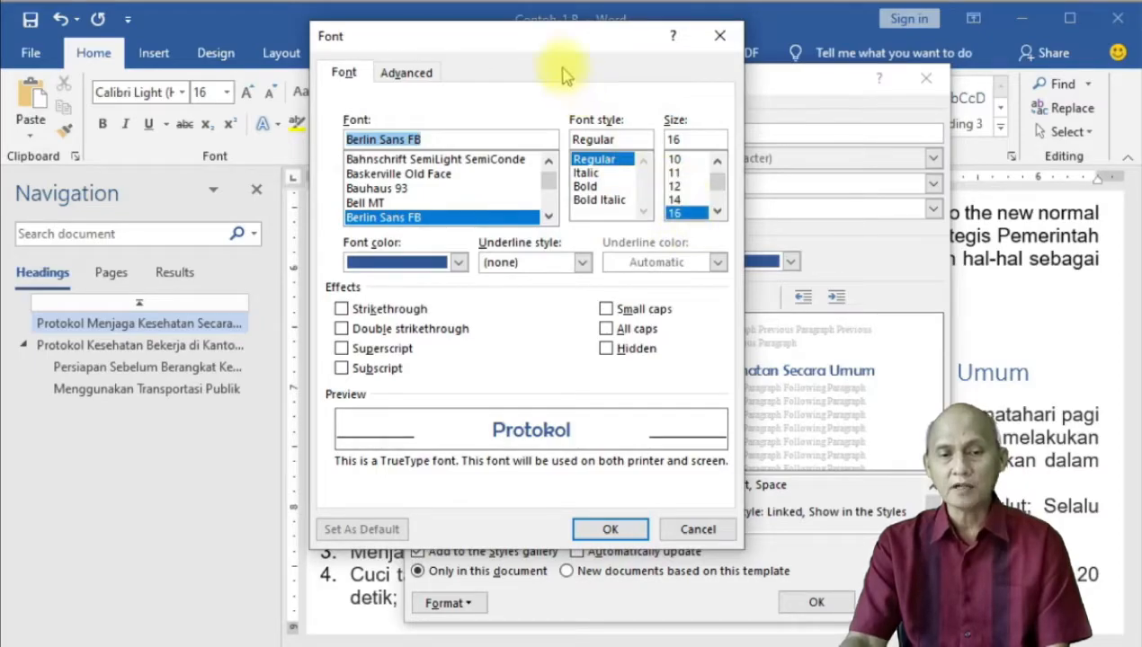
left_click_drag(535, 44, 509, 53)
left_click(688, 223)
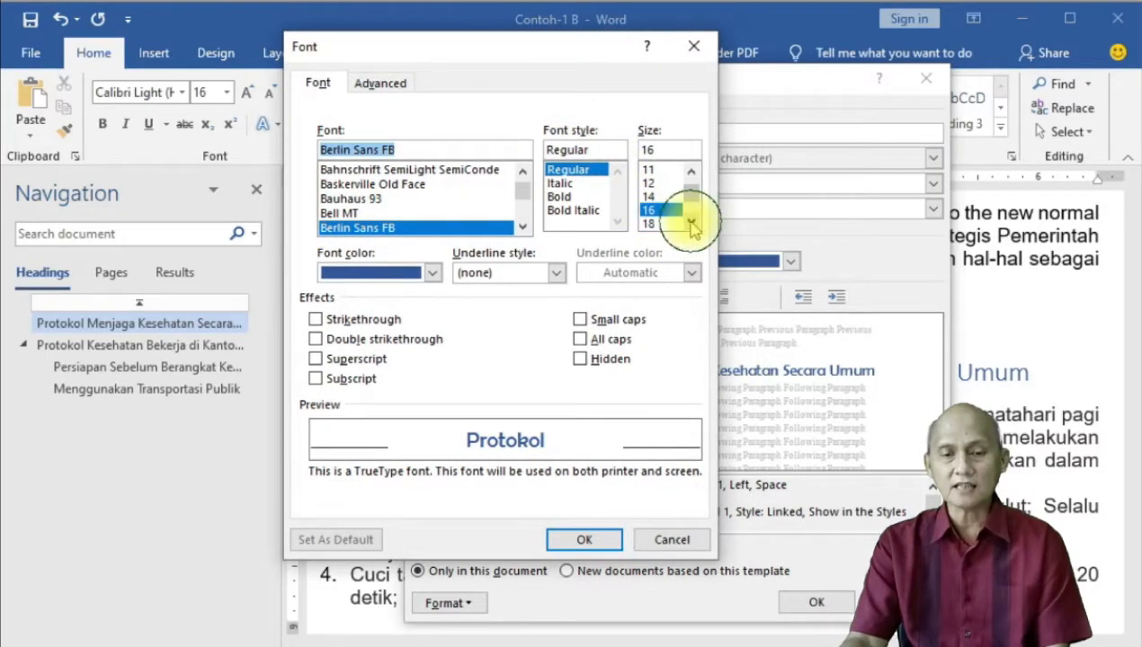
left_click(663, 223)
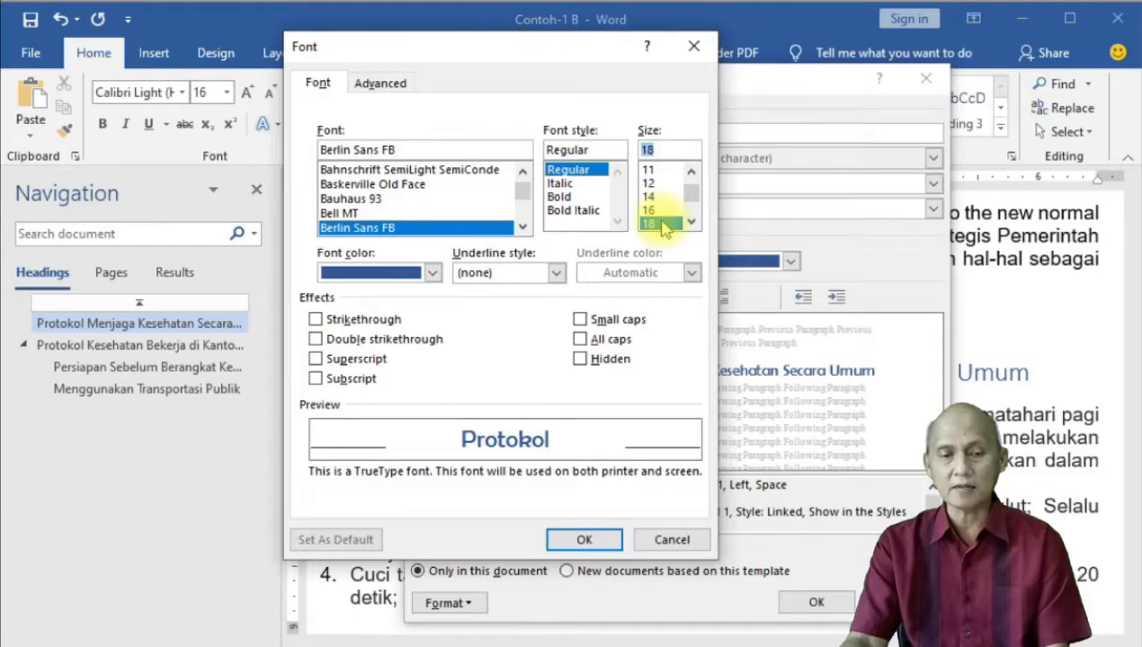
left_click(588, 540)
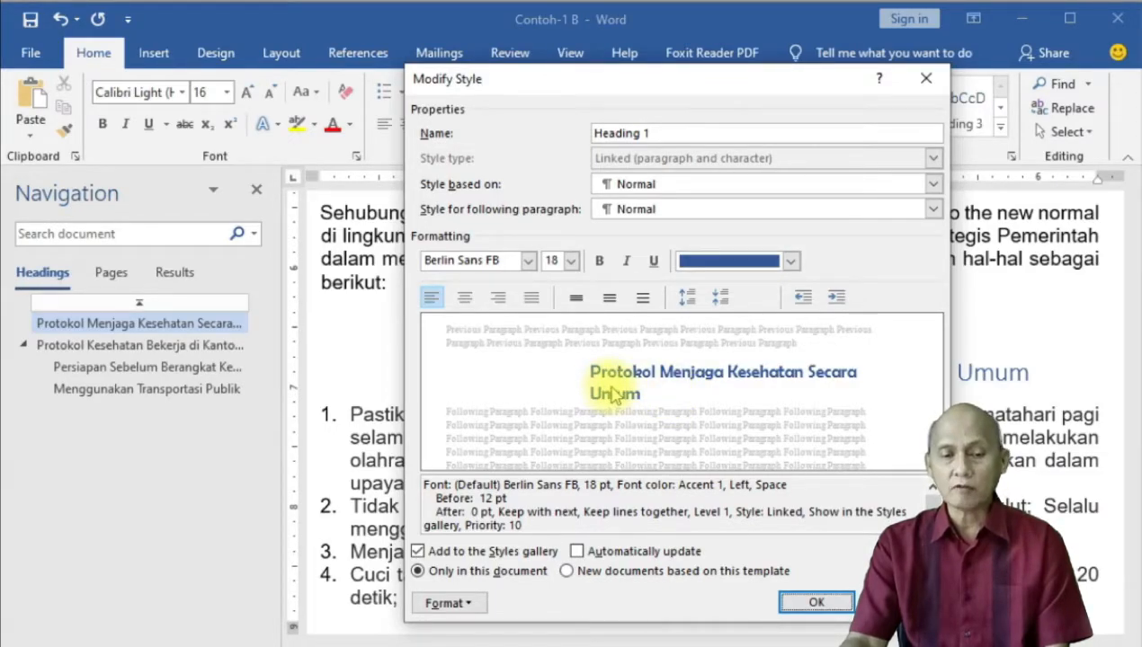
- Set the Heading 1 style's left indent to 0 and its spacing after the paragraph to 12 pt
left_click(476, 605)
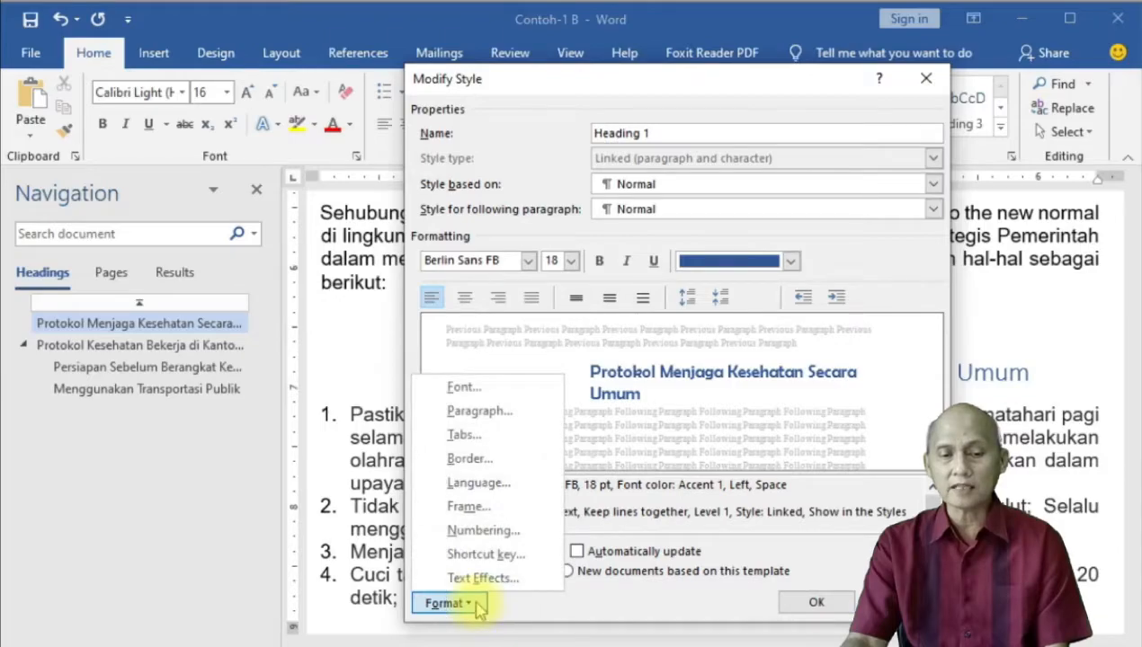
left_click(479, 411)
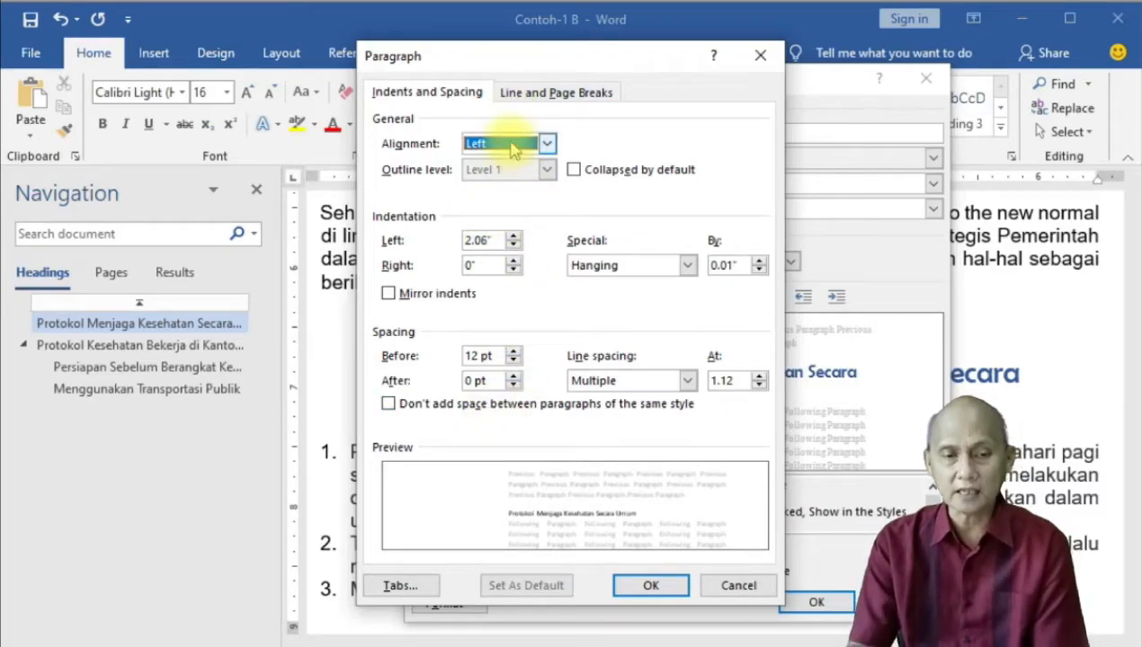
left_click(546, 144)
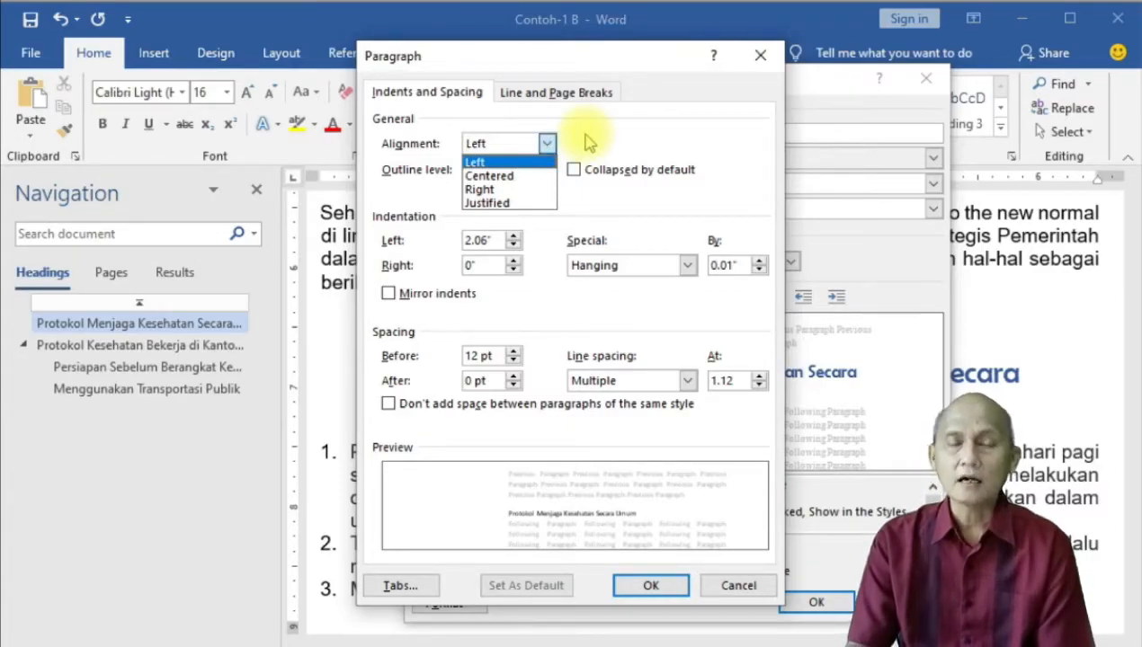
left_click(586, 140)
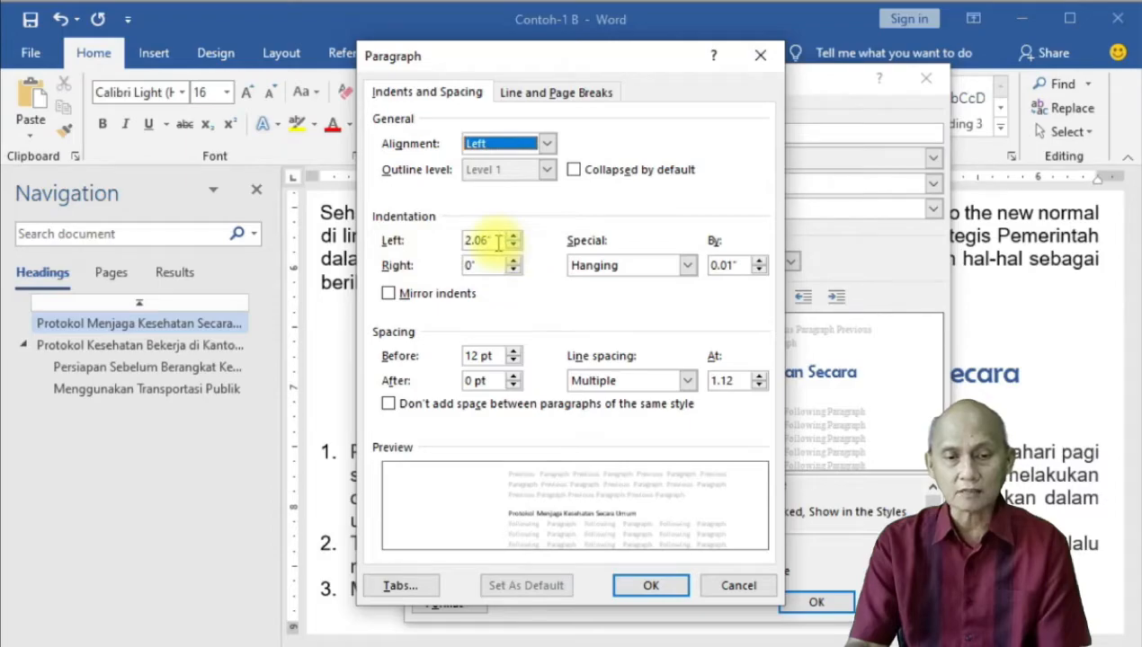
double_click(469, 240)
type("0")
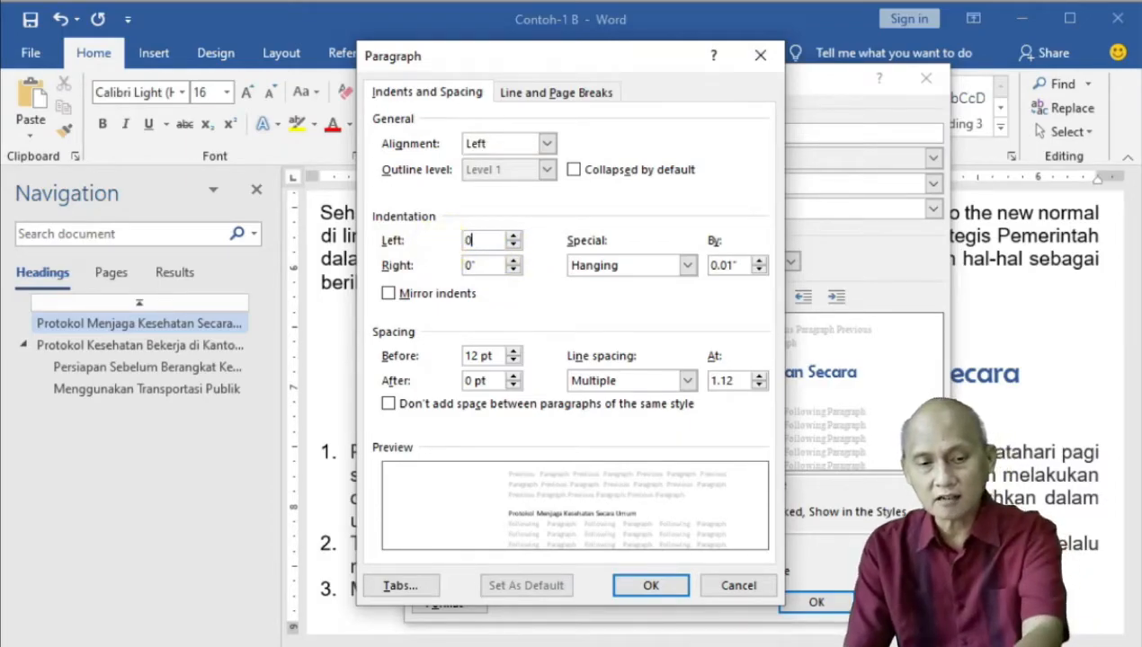
double_click(513, 376)
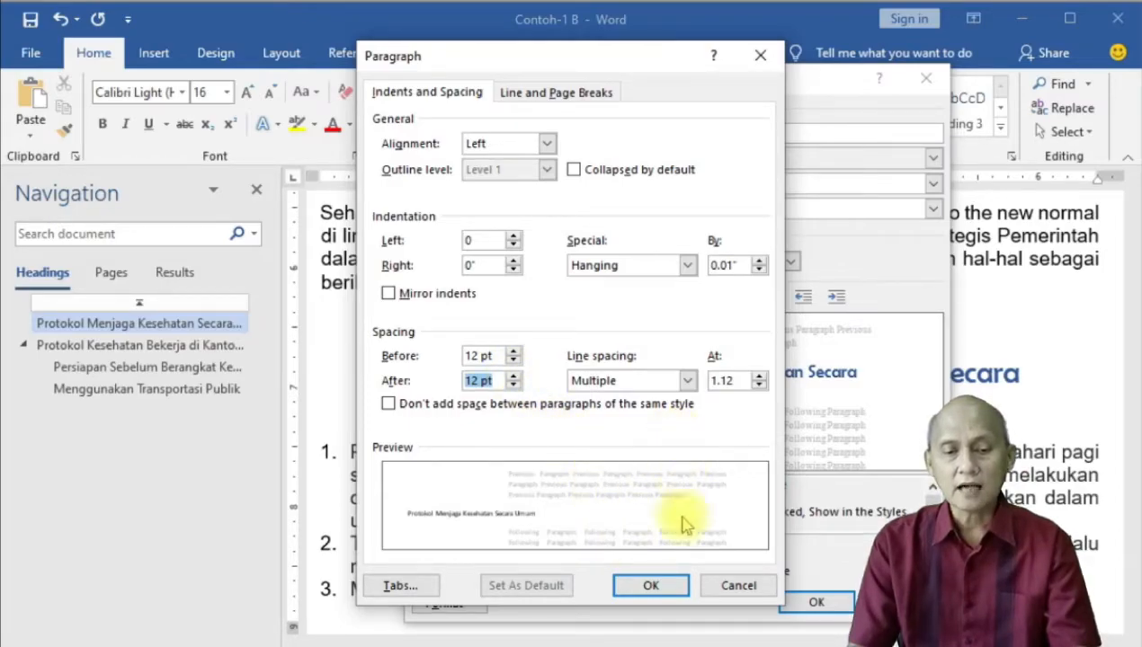
left_click(651, 586)
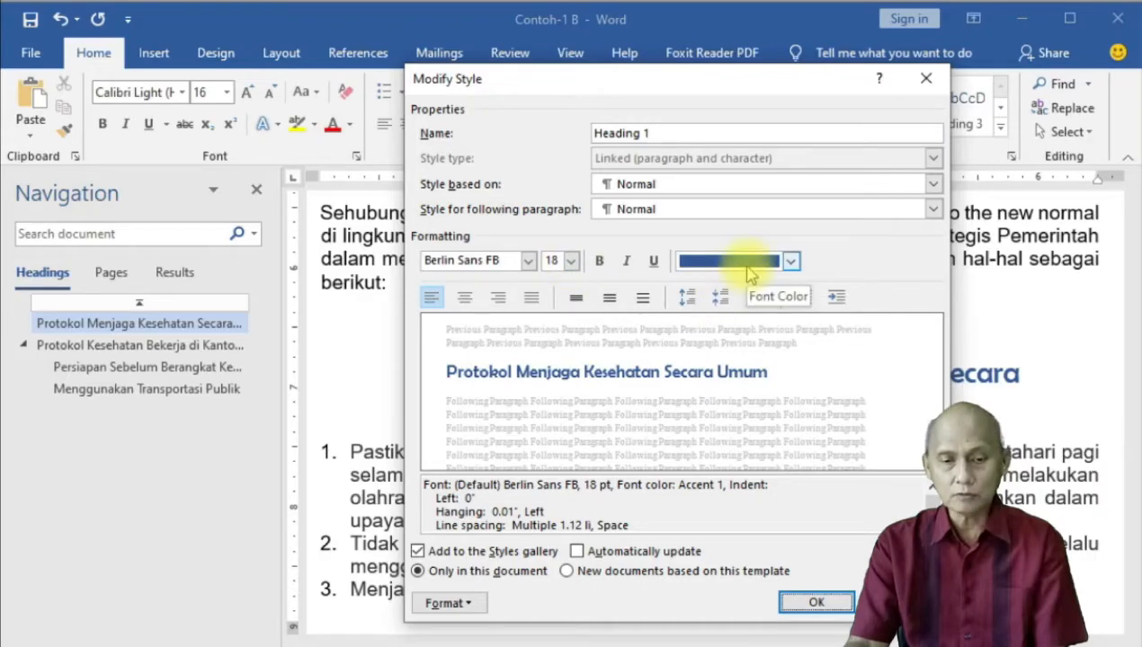
- Review the indentation and spacing in the Heading 1 style's paragraph settings
left_click(448, 603)
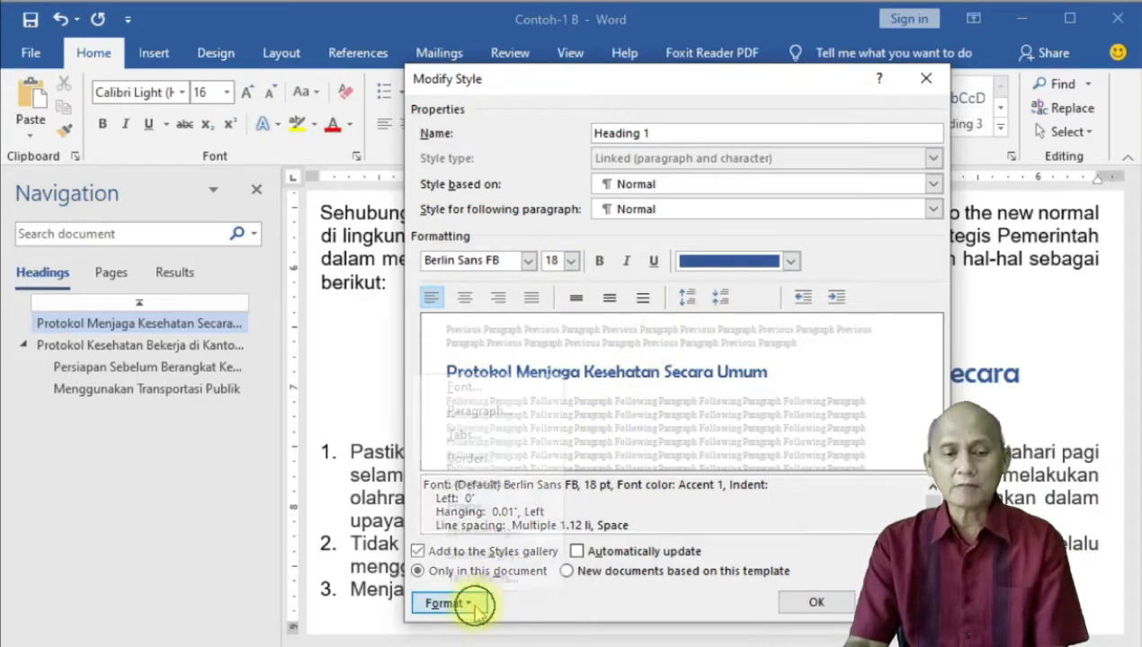
left_click(470, 403)
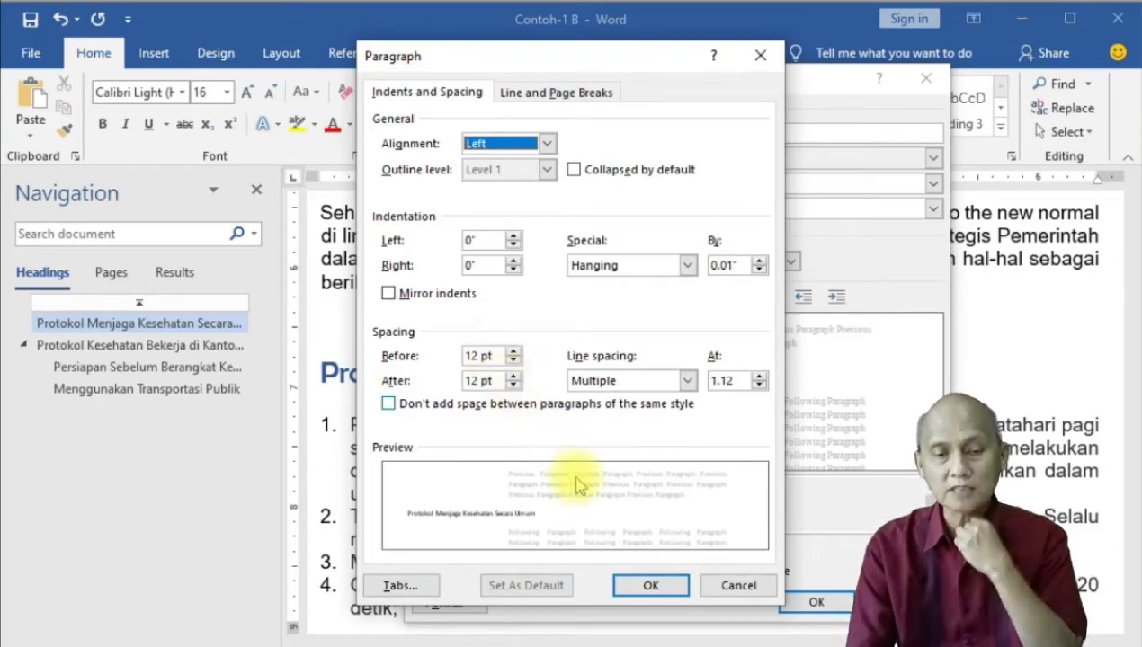
left_click(650, 585)
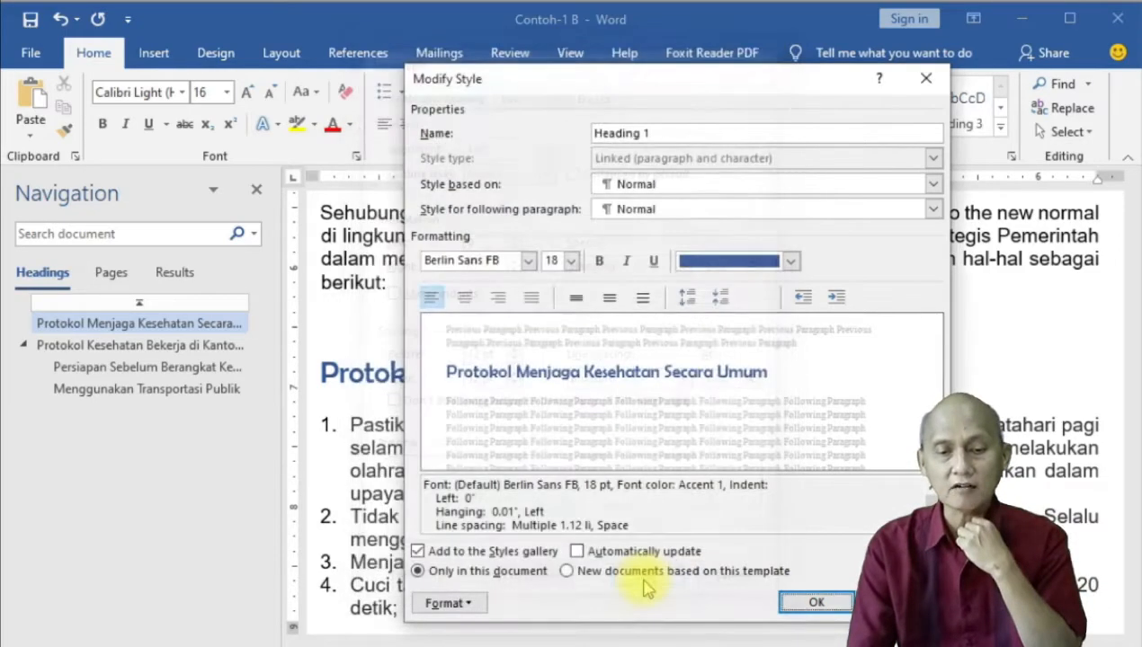
- Apply the Heading 1 style changes to the document and hide the document navigation
left_click(798, 603)
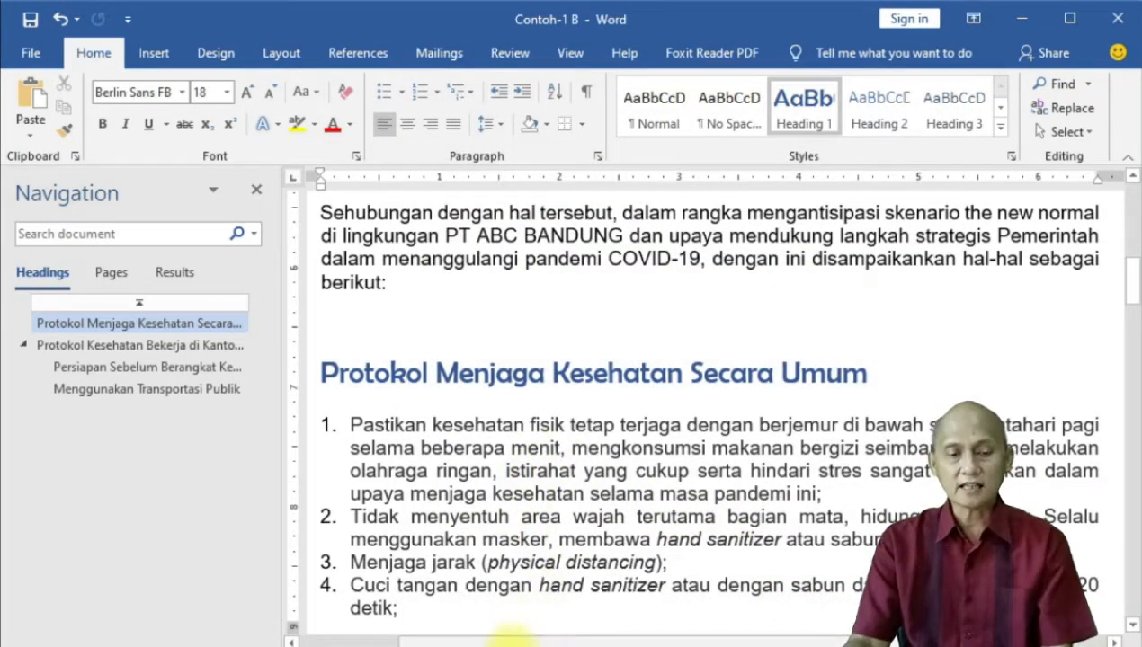
left_click_drag(510, 637, 478, 637)
scroll(497, 524, "down", 1)
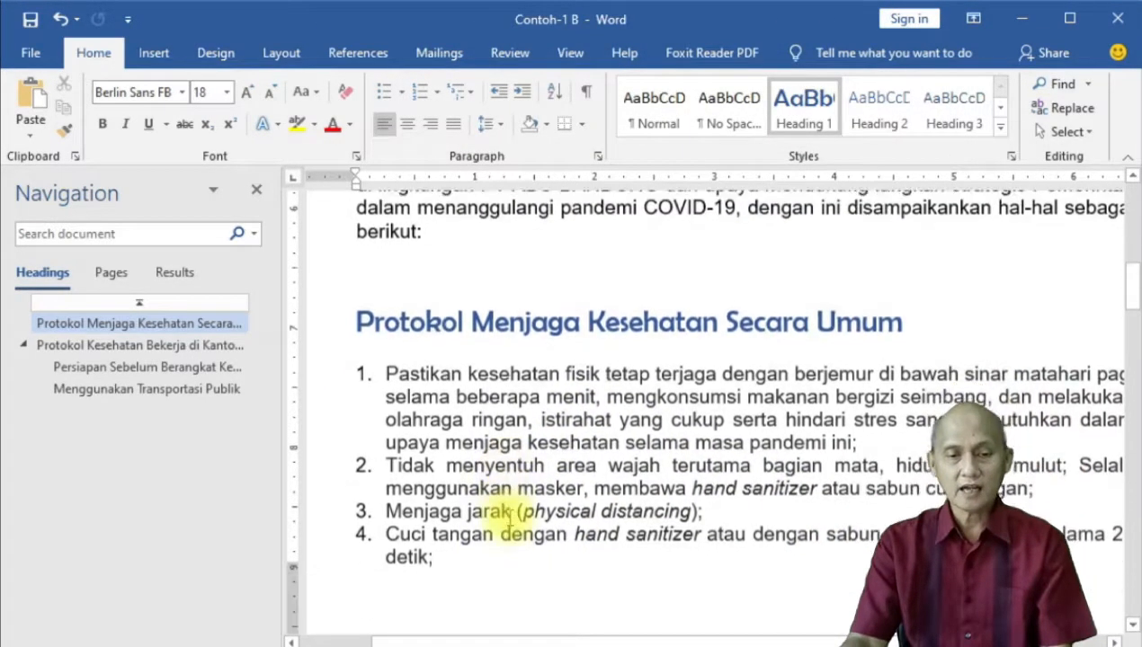
left_click(256, 191)
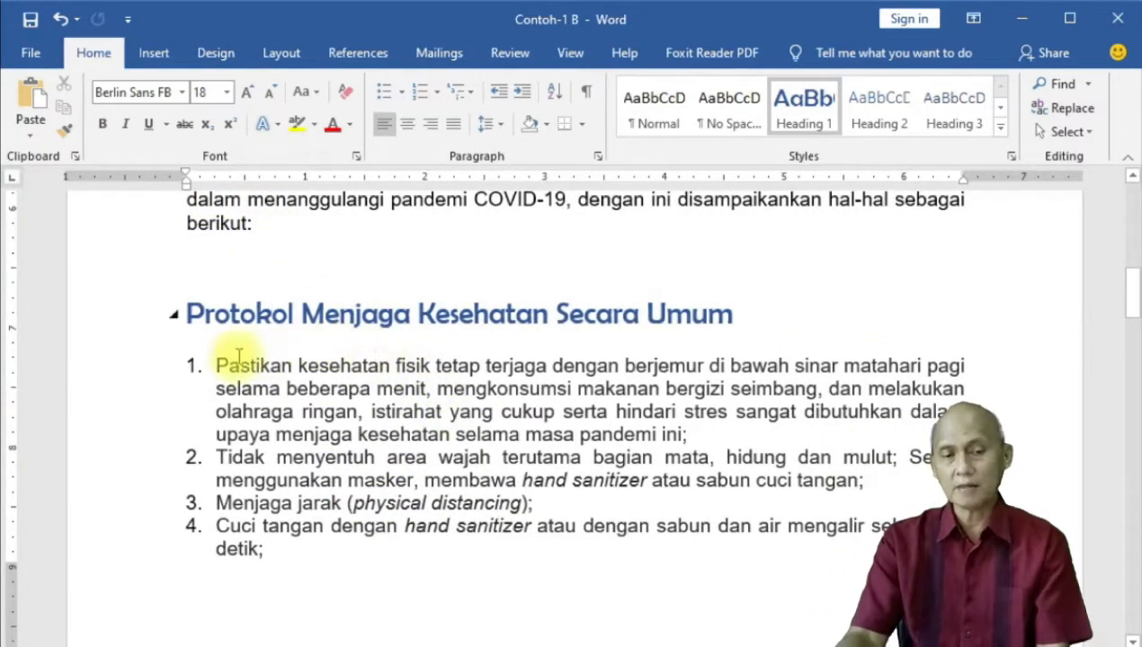
- Examine how the modified Heading 1 style appears on the two main protocol headings of the circular
left_click(255, 274)
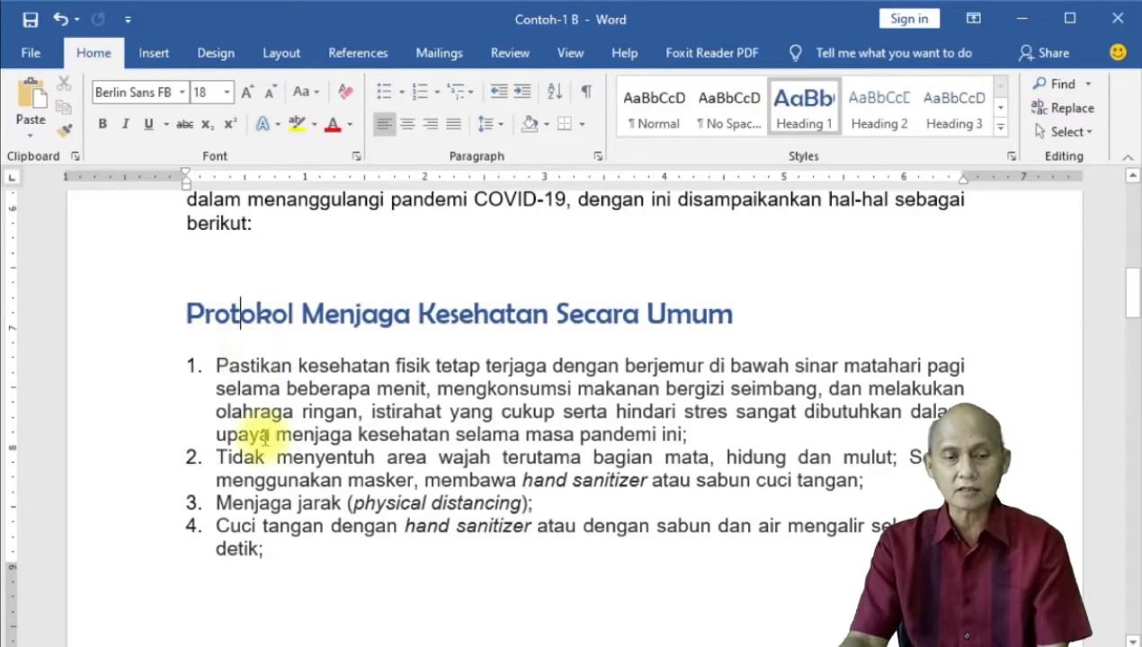
scroll(288, 447, "up", 4)
scroll(153, 441, "down", 2)
scroll(295, 493, "down", 9)
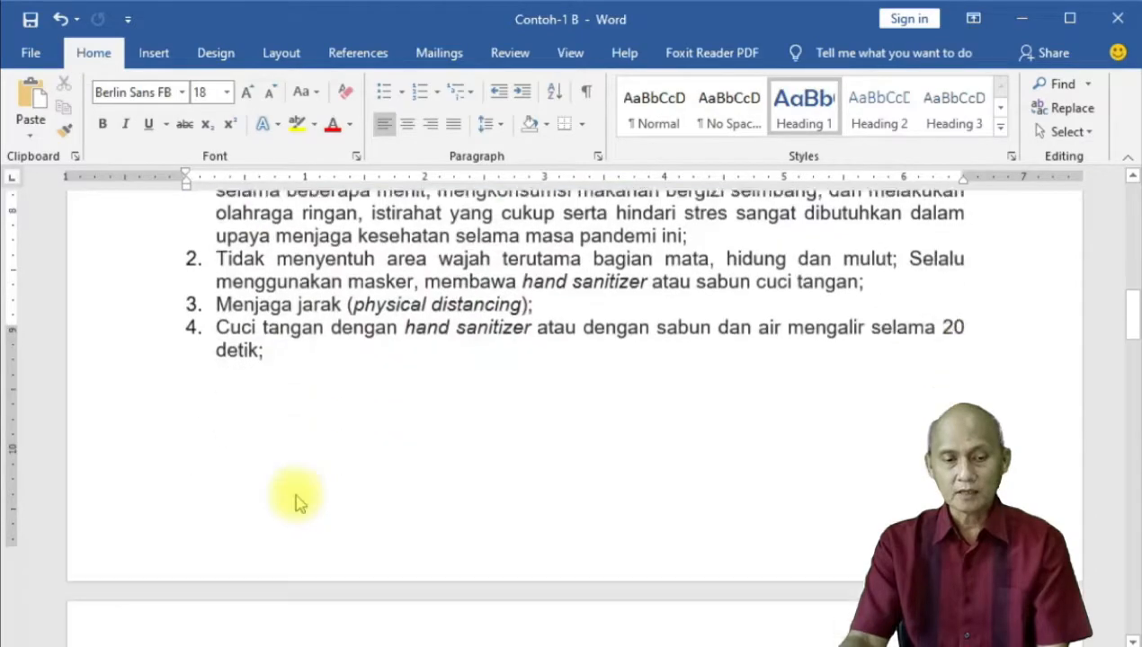
scroll(298, 493, "up", 6)
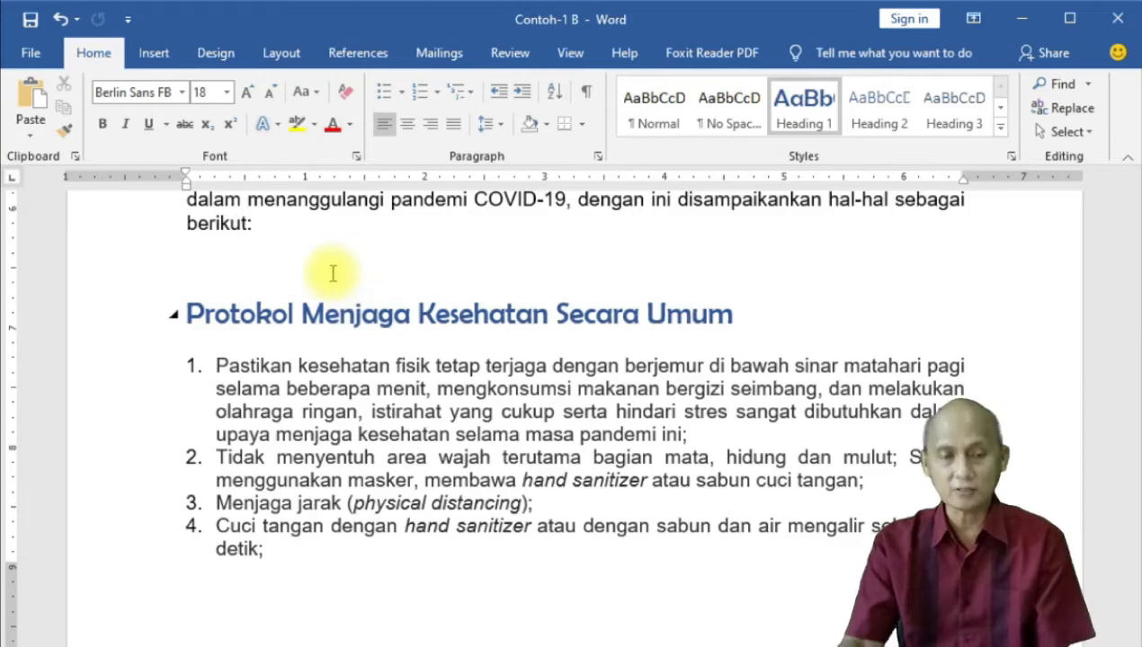
scroll(396, 369, "down", 4)
scroll(402, 371, "down", 3)
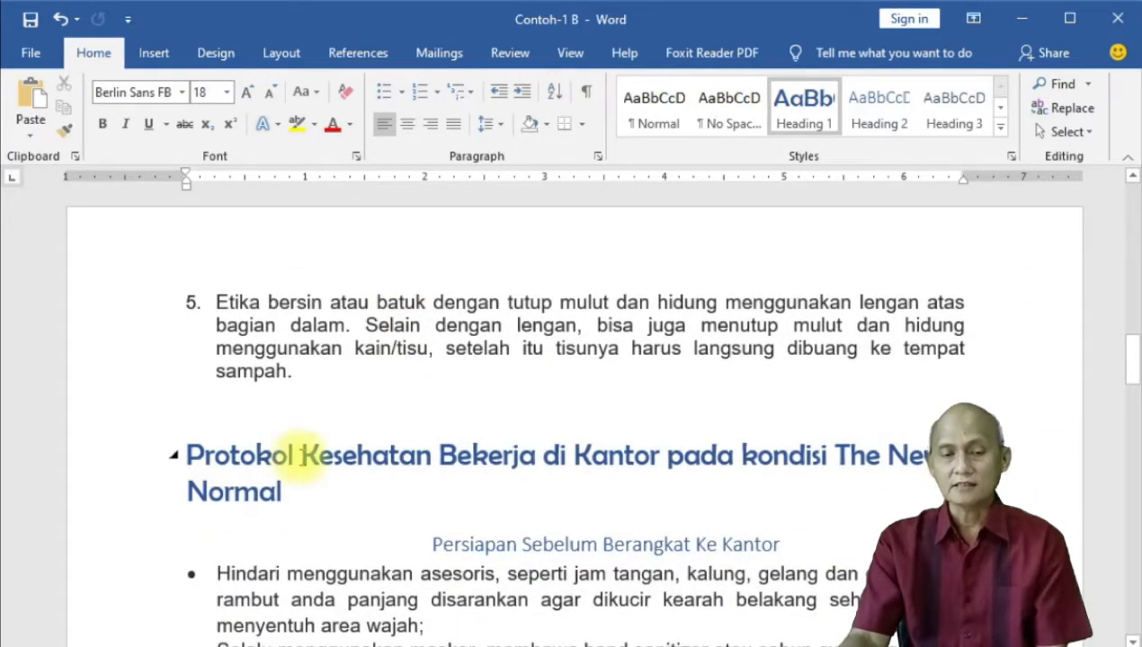
scroll(301, 461, "up", 7)
scroll(407, 382, "down", 4)
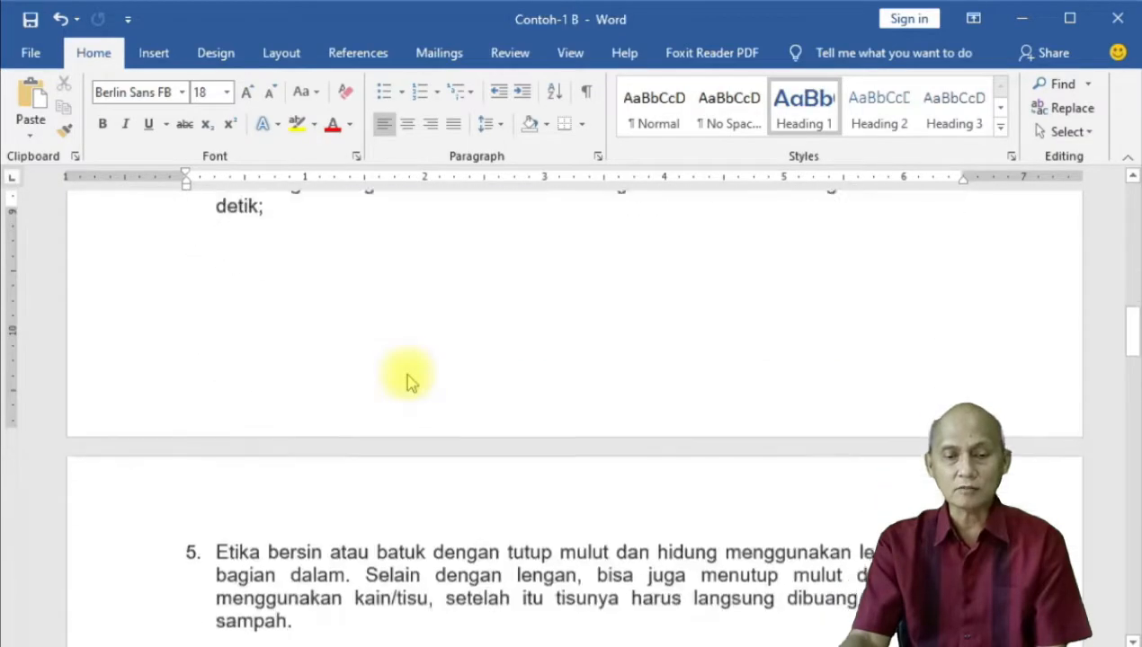
scroll(407, 382, "down", 3)
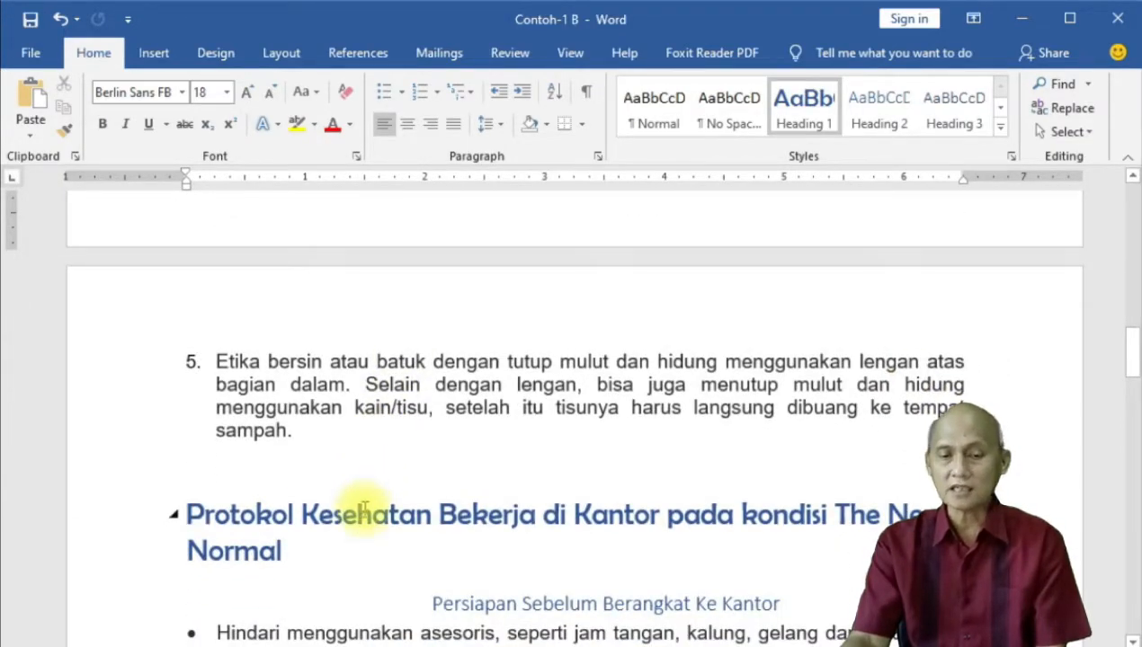
scroll(370, 509, "down", 2)
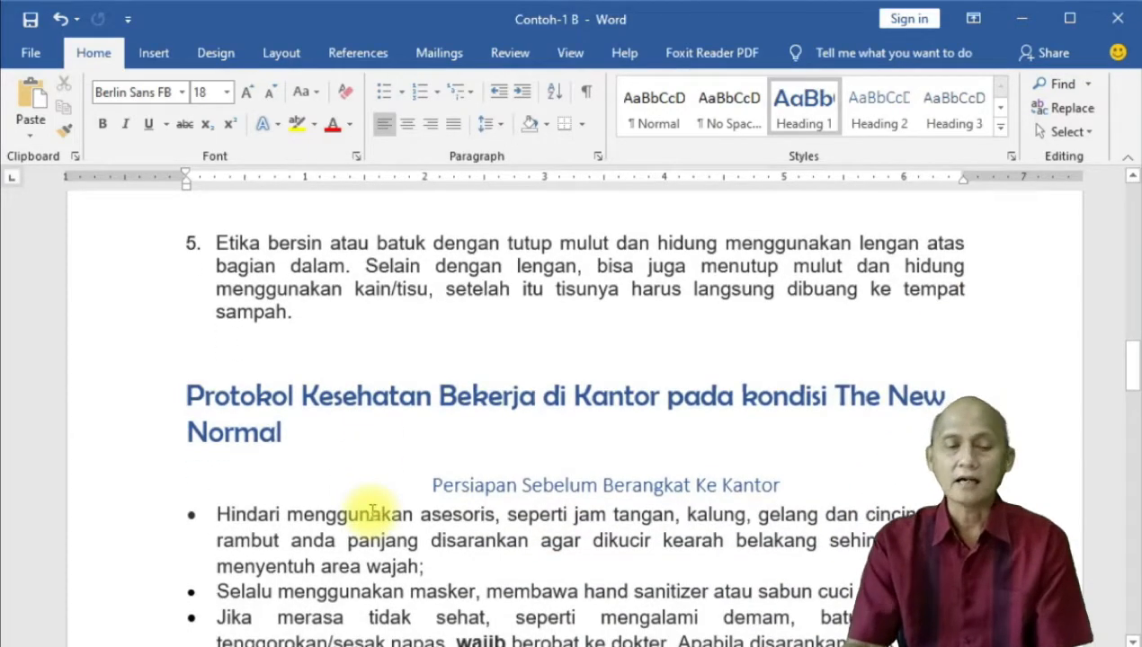
- Modify the Heading 2 style of "Persiapan Sebelum Berangkat Ke Kantor" to use bold Arial in dark green (Accent 6)
left_click(525, 486)
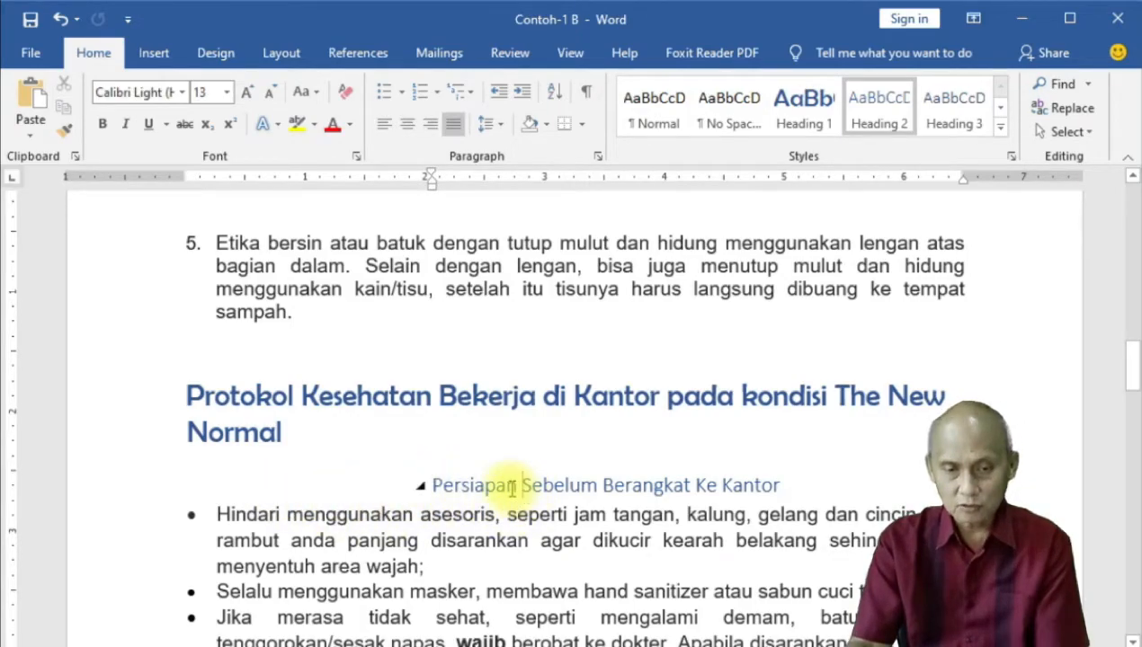
right_click(886, 133)
left_click(911, 149)
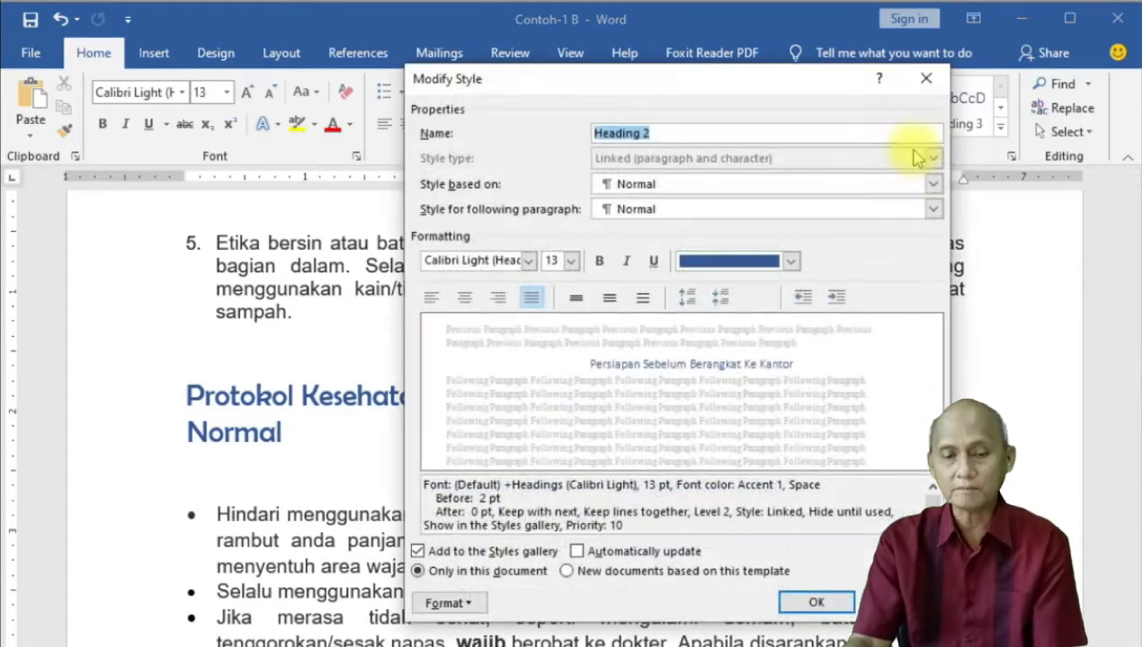
left_click(530, 265)
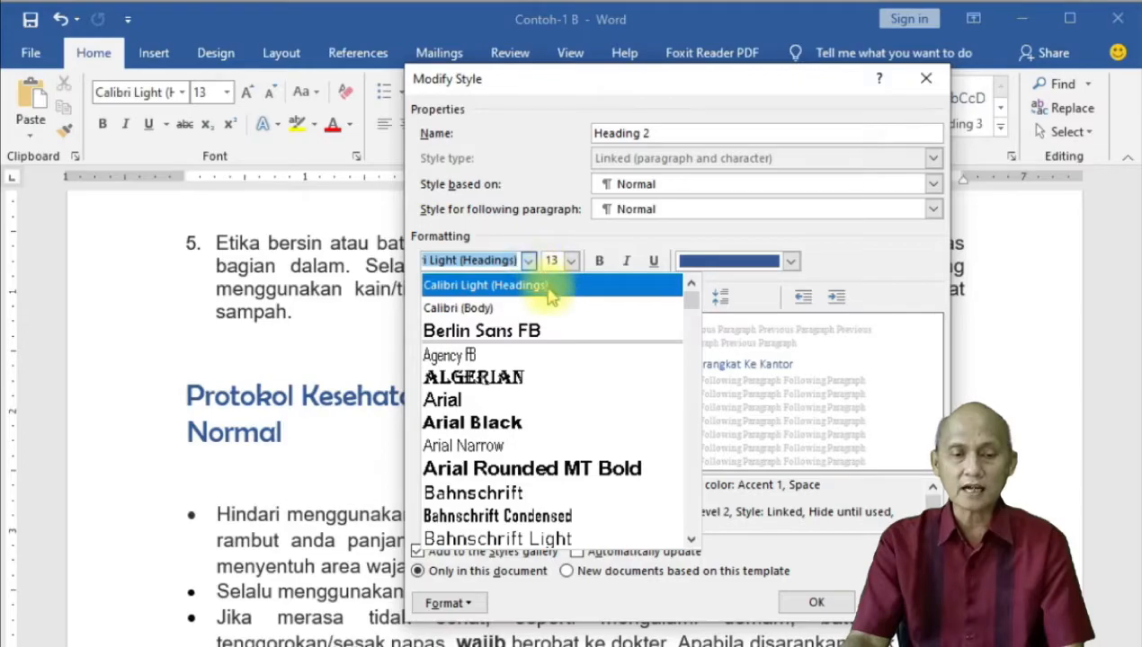
left_click(446, 400)
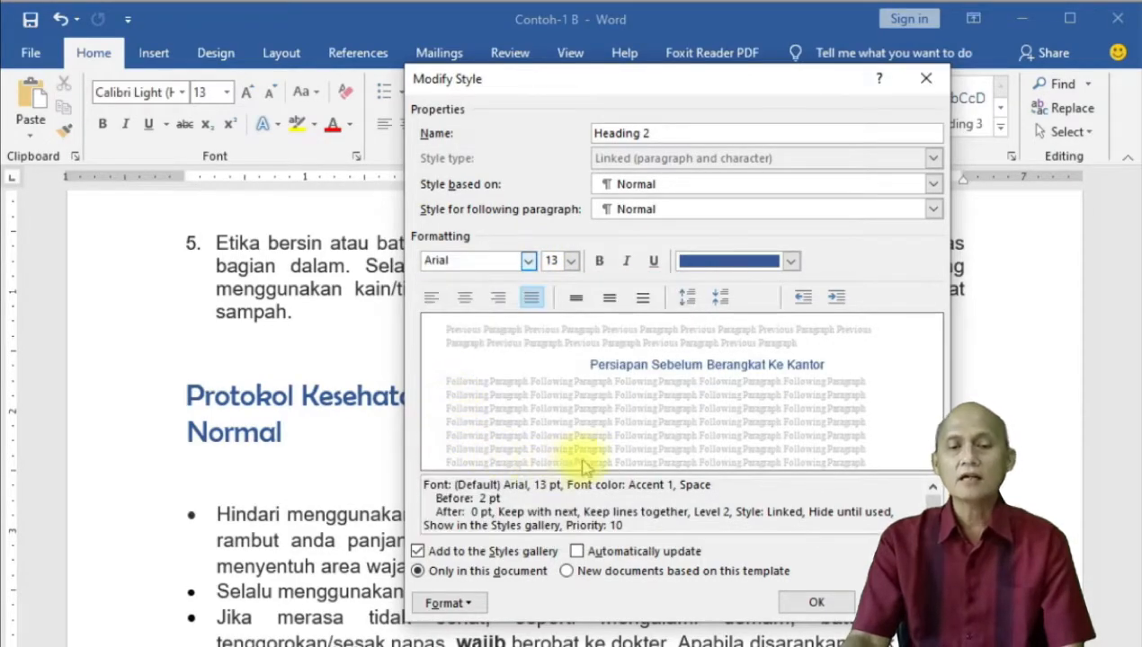
left_click(600, 260)
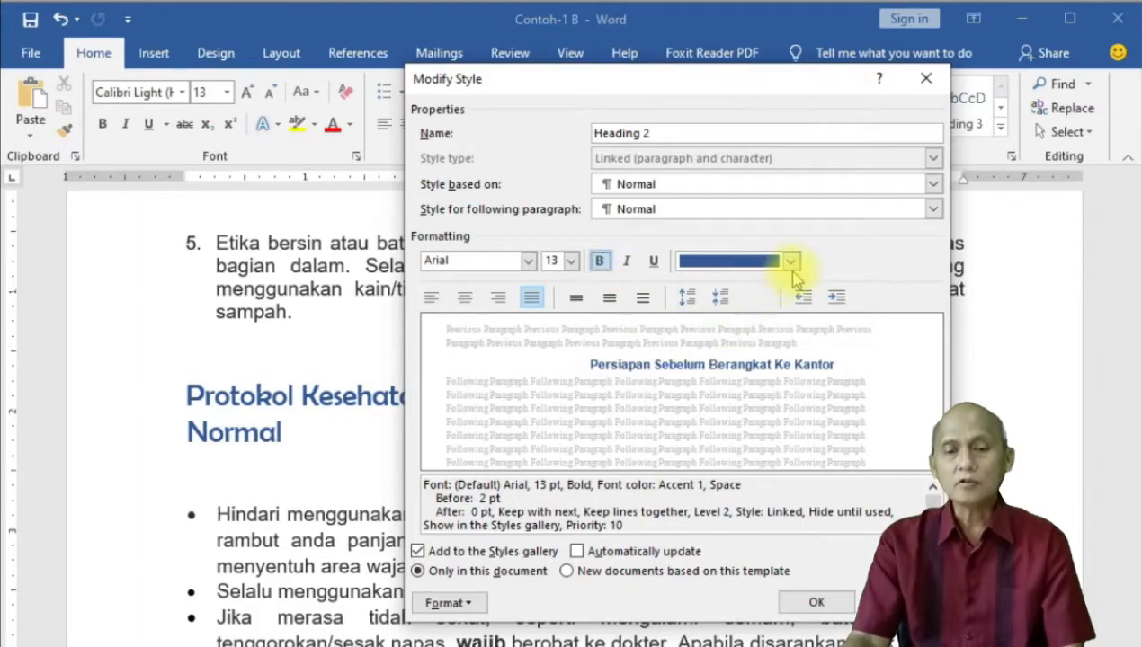
left_click(790, 262)
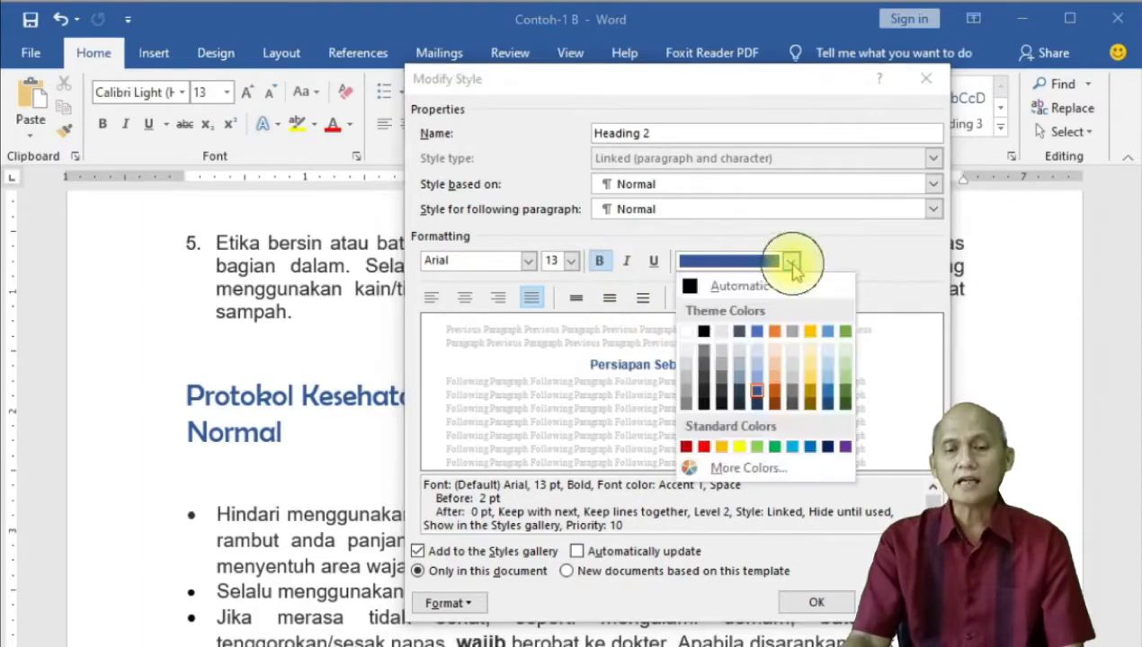
left_click(850, 389)
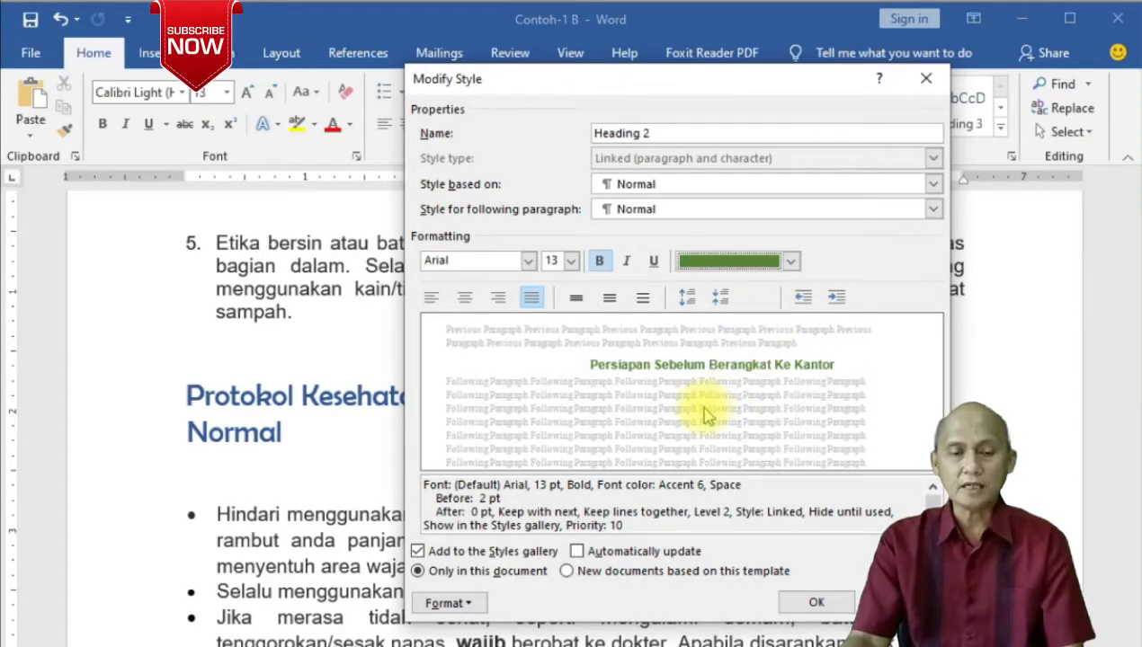
- Set the Heading 2 style's font size to 14 in its detailed font settings
left_click(460, 604)
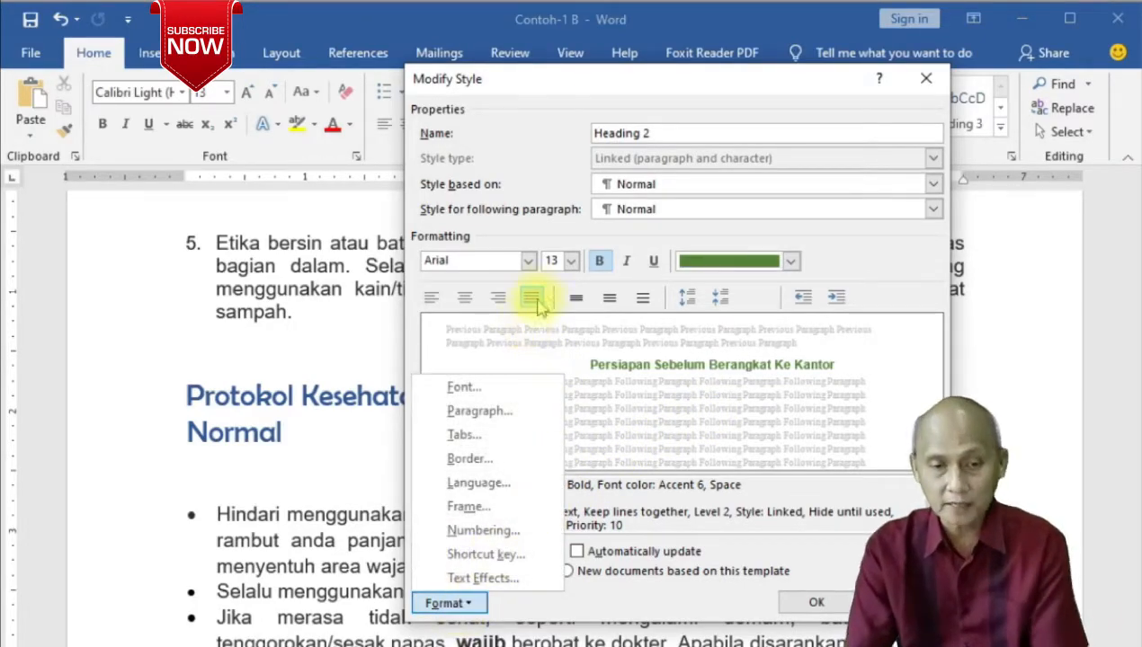
left_click(466, 397)
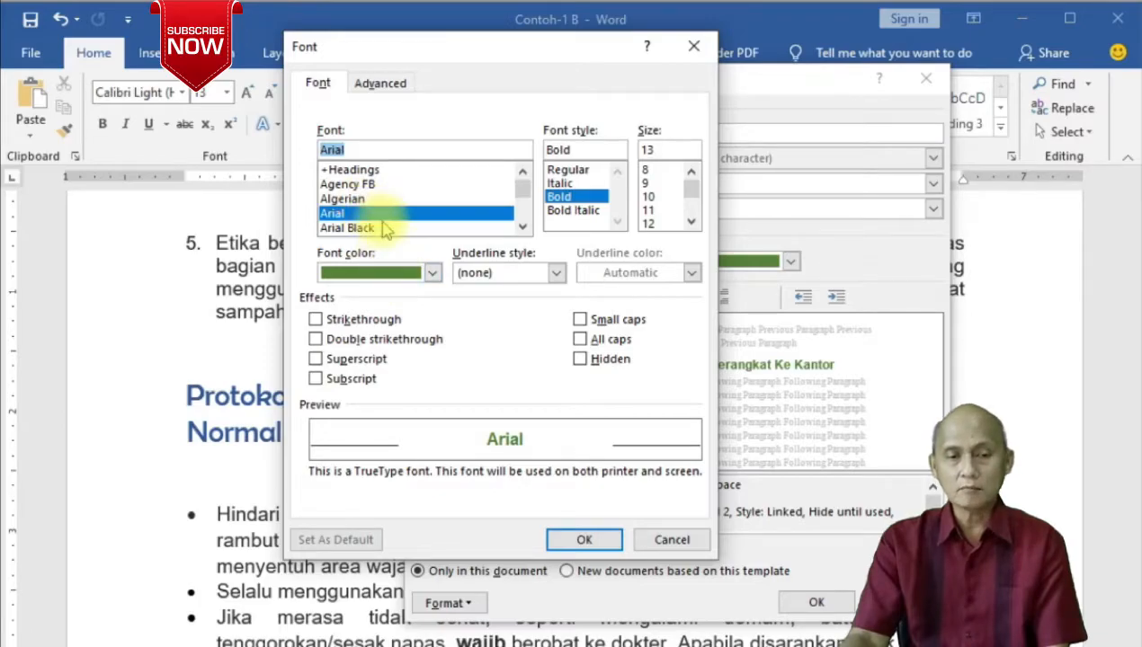
left_click(691, 221)
left_click(691, 221)
left_click(691, 221)
left_click(693, 180)
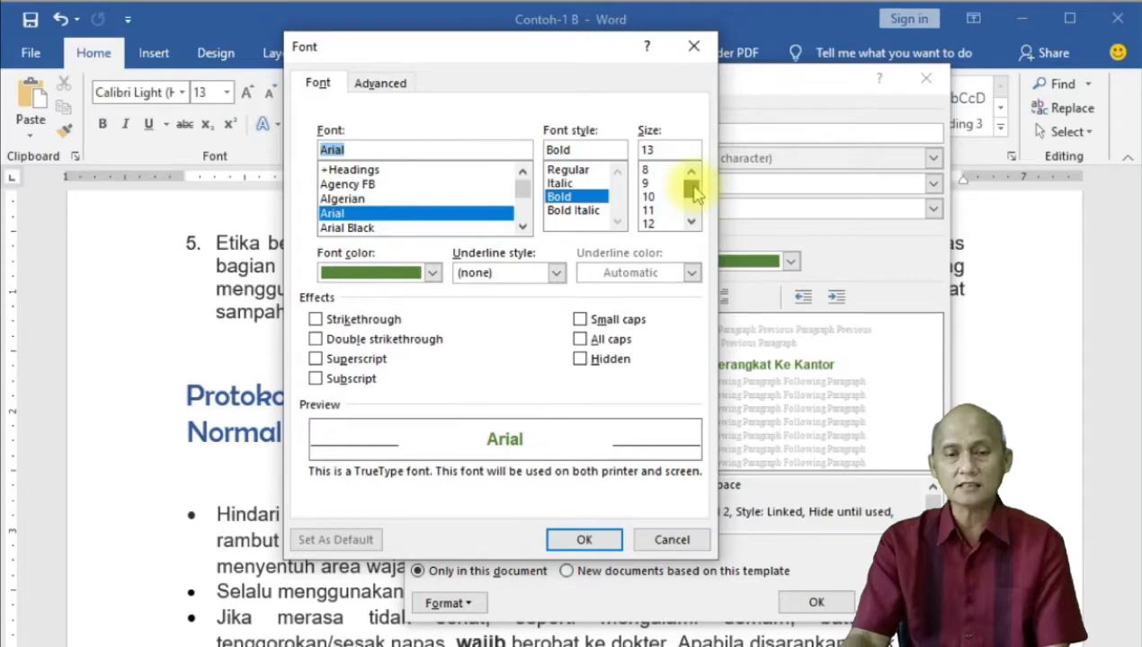
left_click(690, 220)
left_click(690, 220)
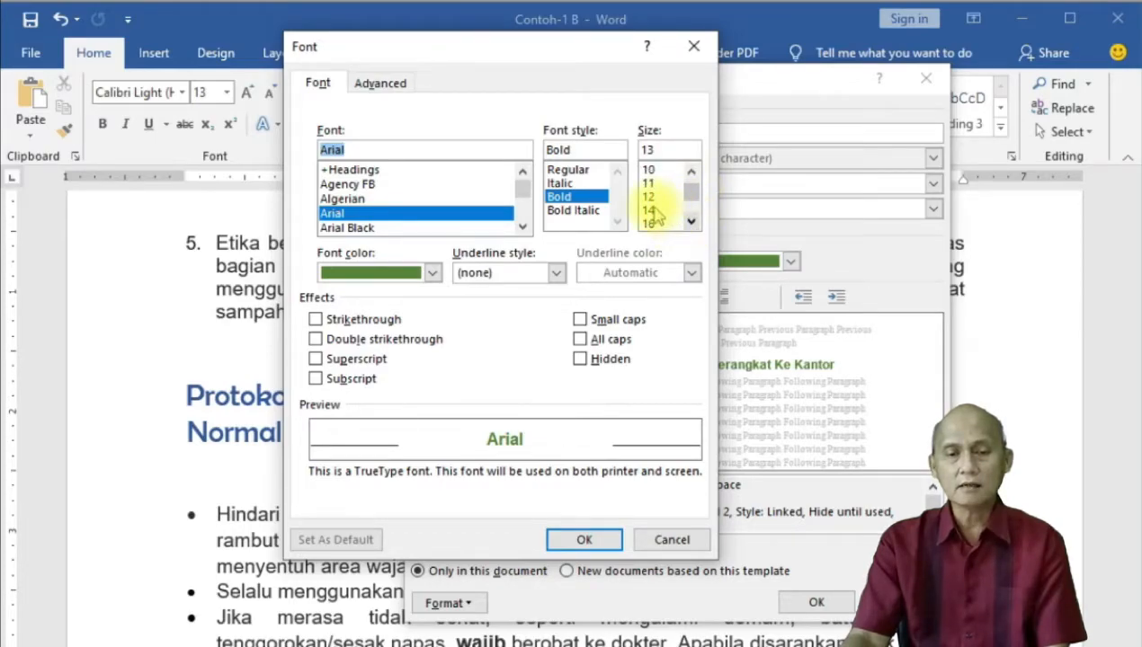
left_click(649, 210)
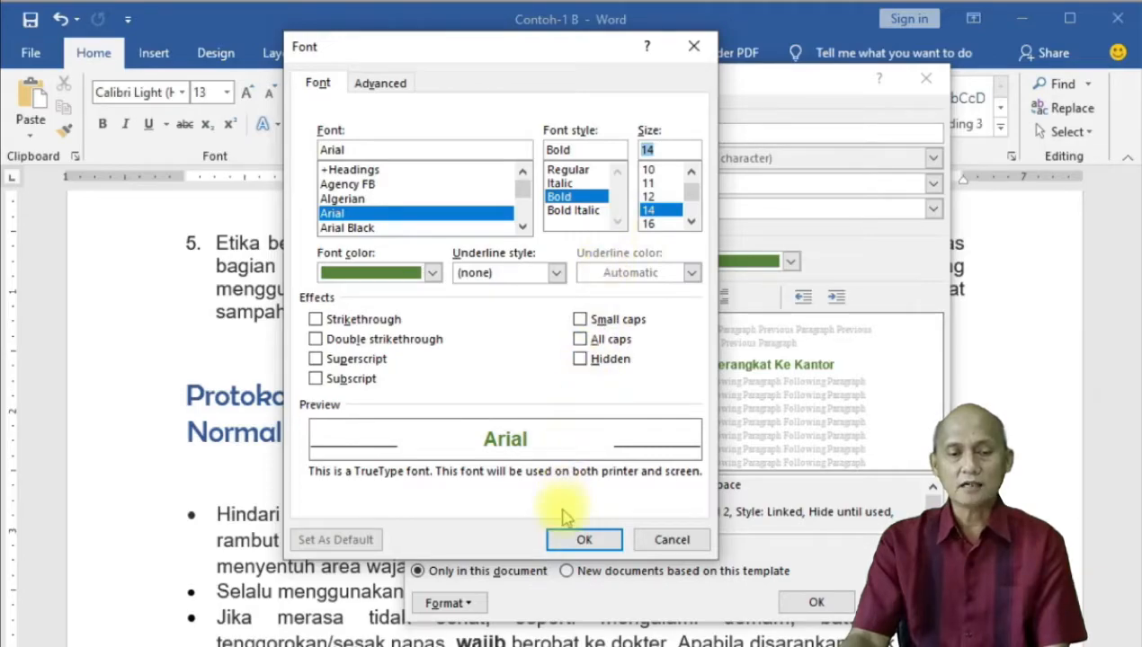
left_click(585, 543)
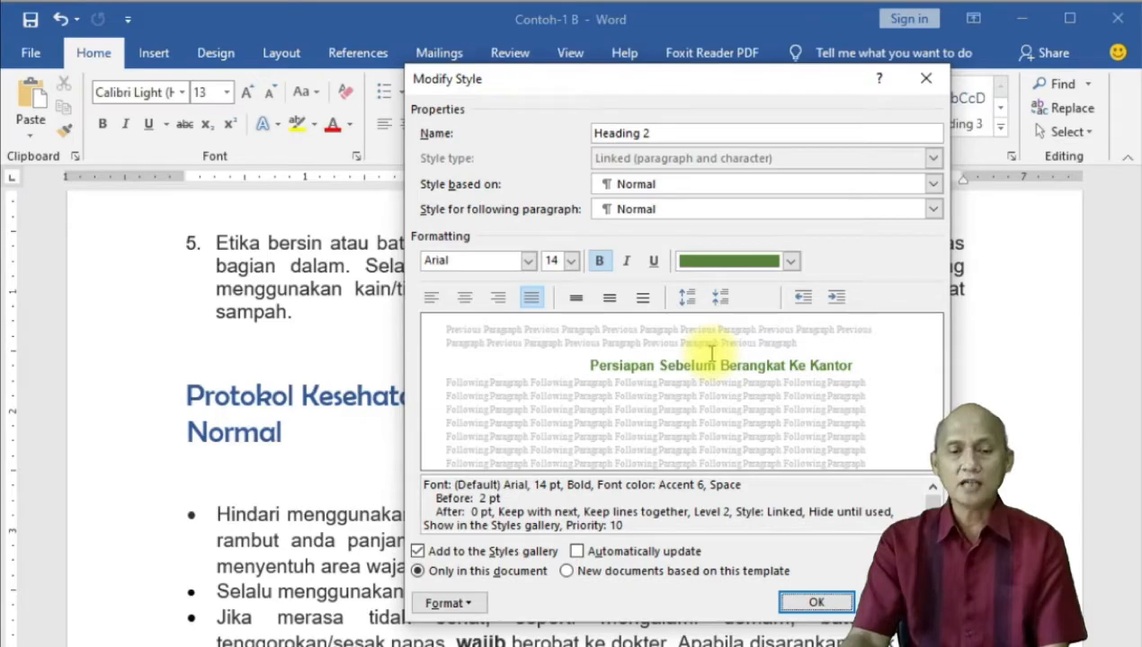
- Left-align the Heading 2 style and set its left indent to 0
left_click(432, 300)
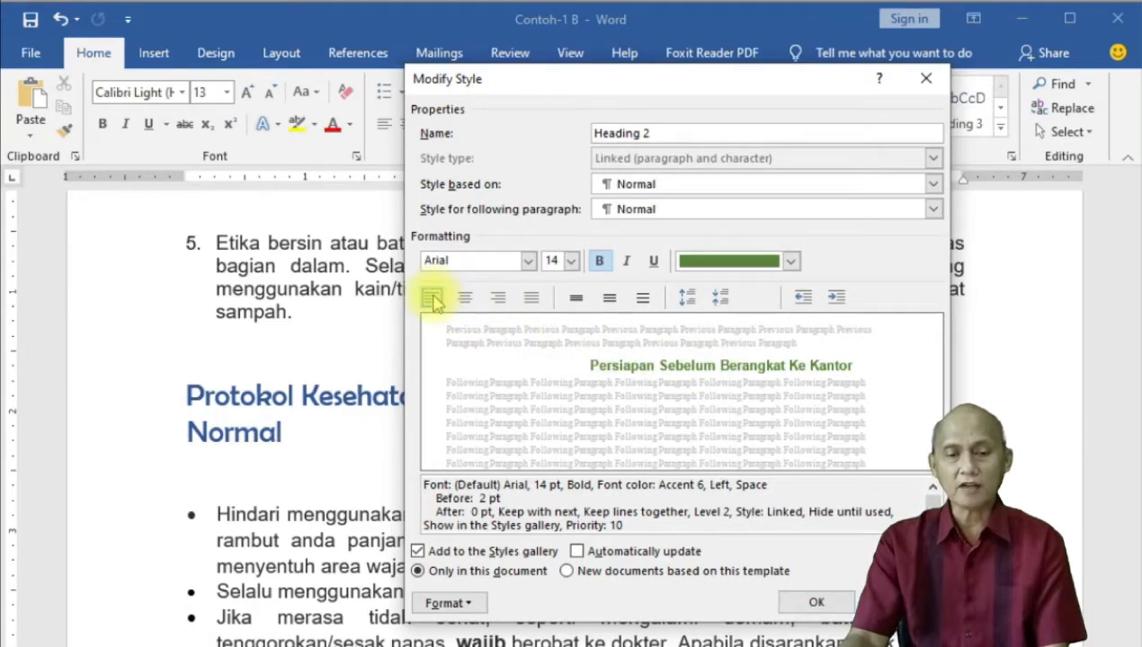
left_click(471, 605)
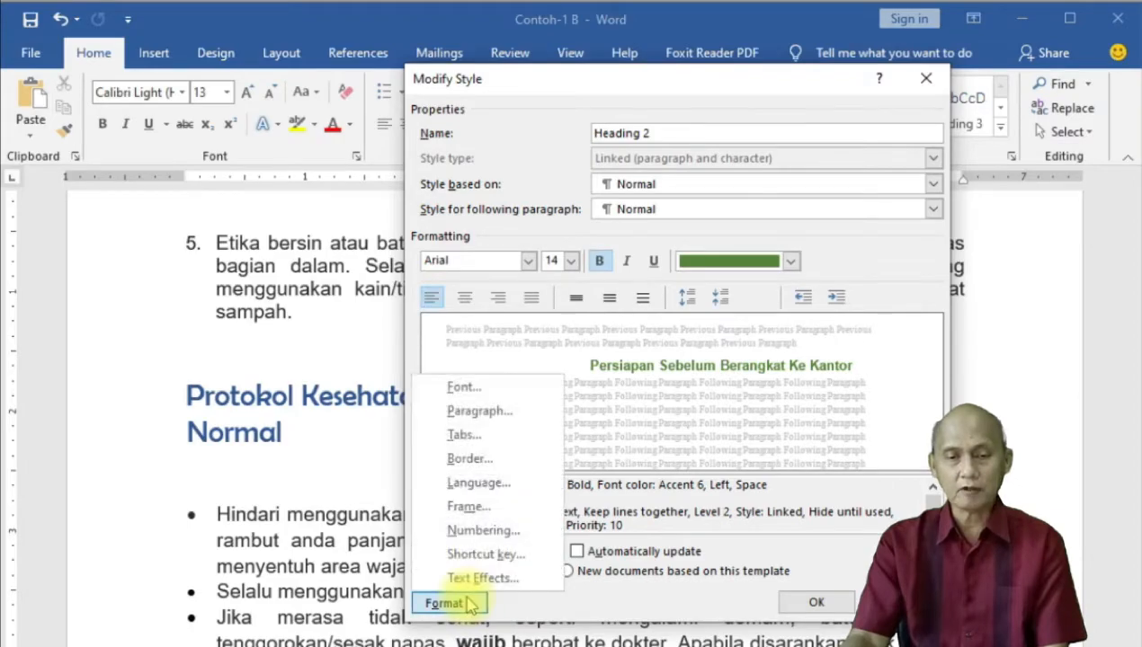
left_click(493, 418)
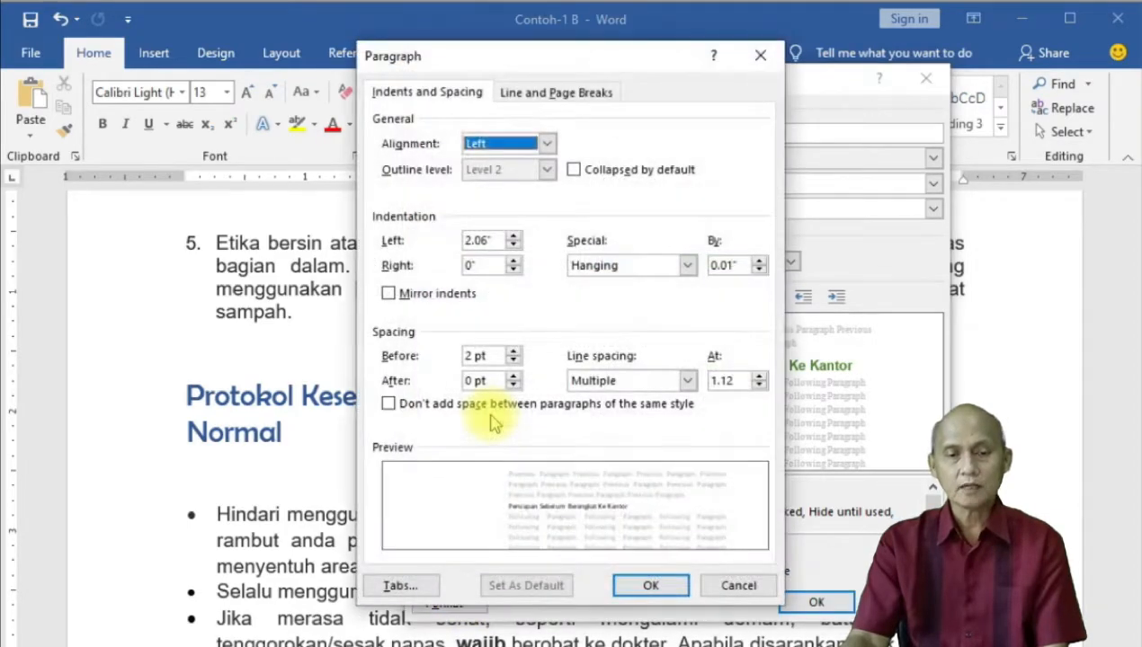
left_click(491, 239)
left_click_drag(491, 239, 446, 235)
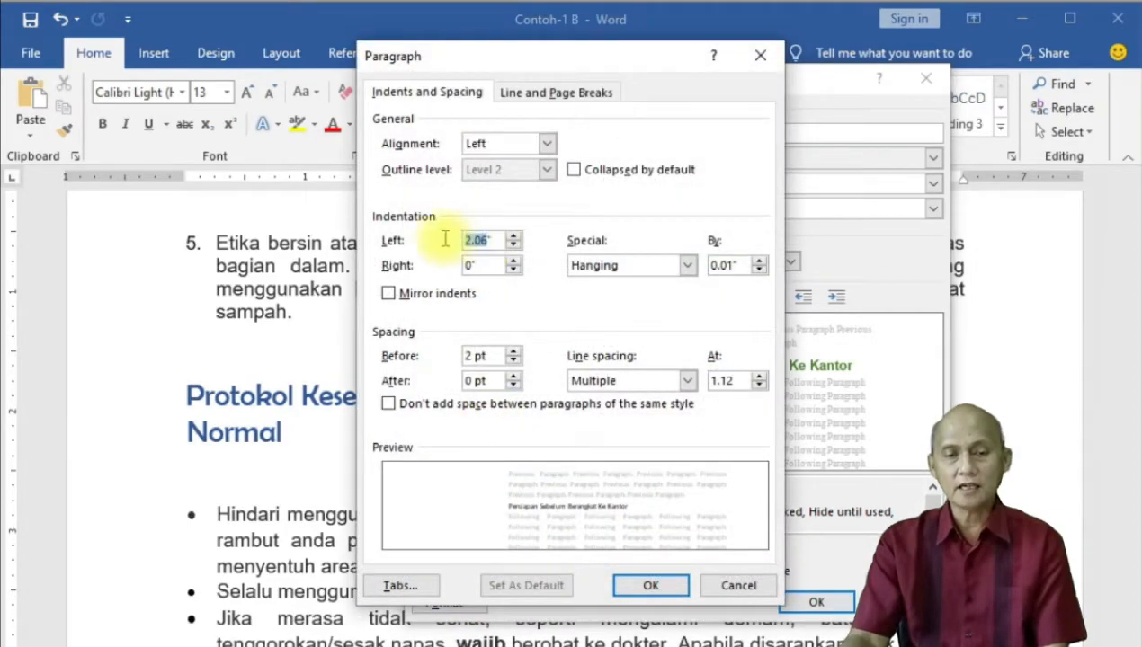
type("0")
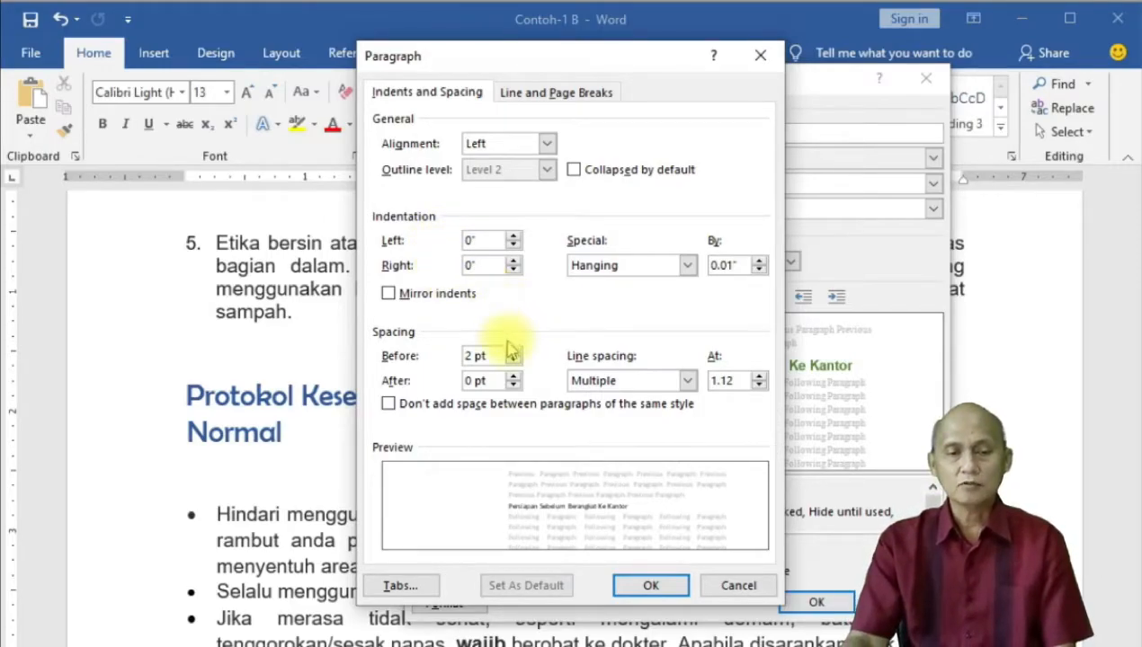
- Set the Heading 2 style's spacing before and after the paragraph to 6 pt and apply the style changes
left_click(515, 377)
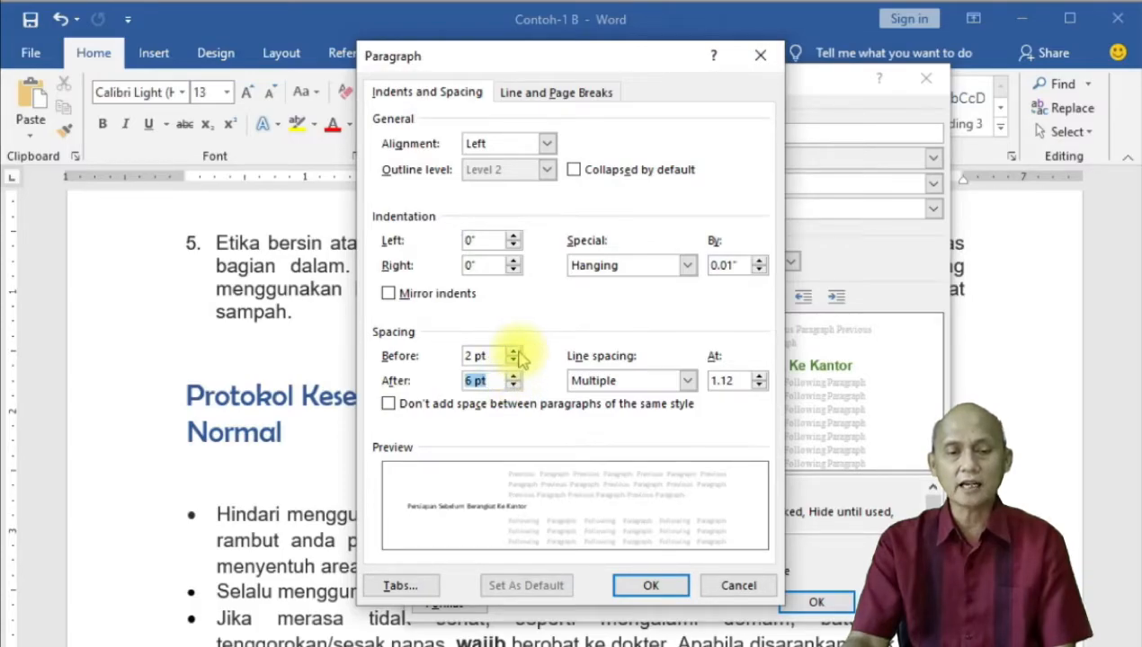
left_click(516, 352)
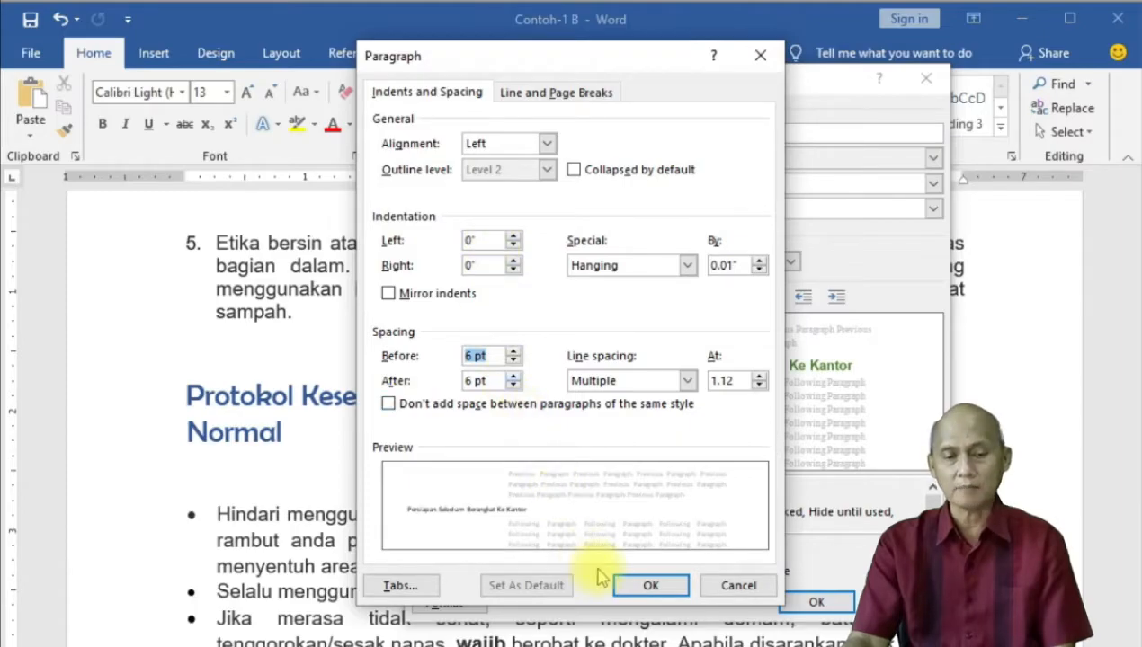
left_click(644, 586)
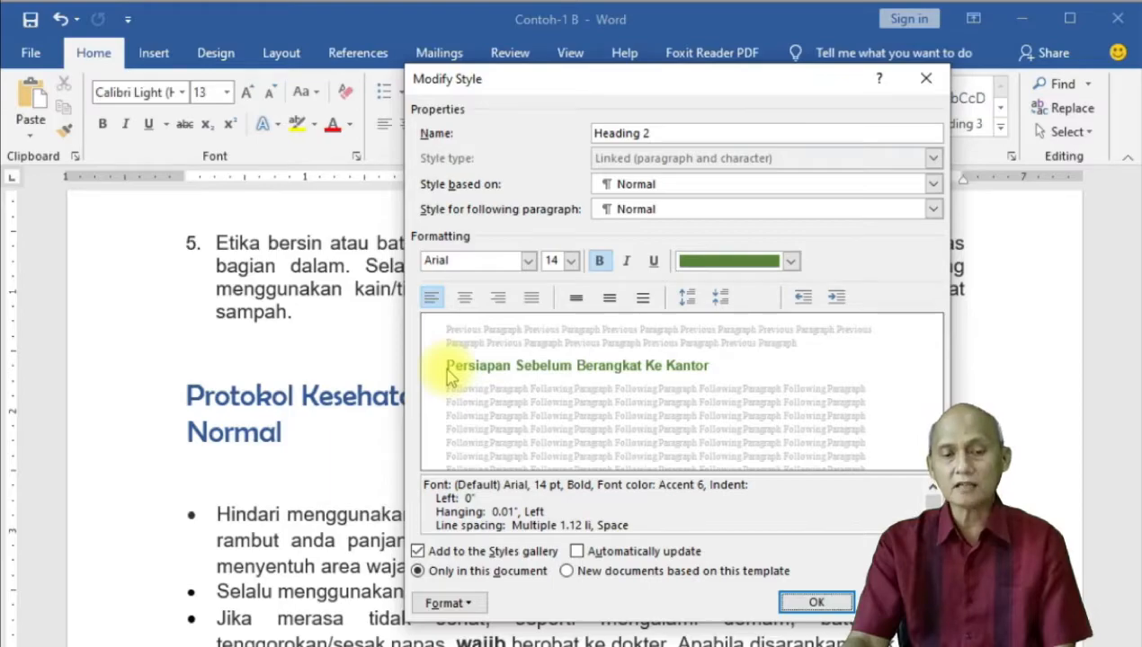
left_click(791, 598)
- Choose a double-line box border in the Heading 2 style's Borders and Shading settings
scroll(333, 465, "down", 5)
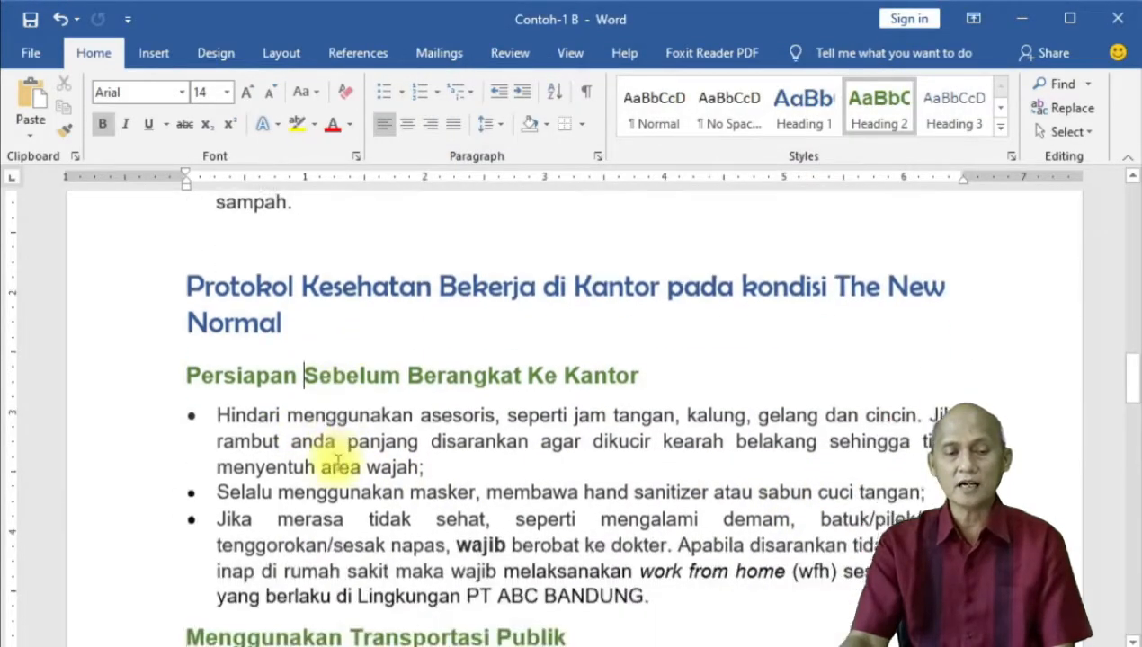
scroll(312, 492, "up", 4)
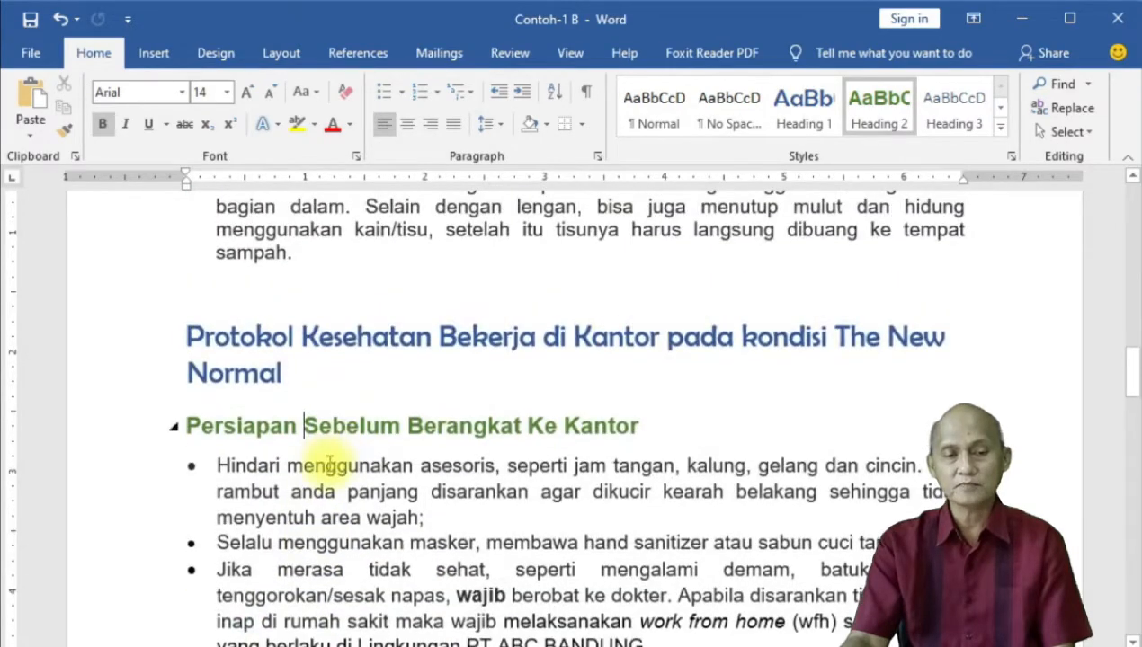
scroll(349, 575, "down", 3)
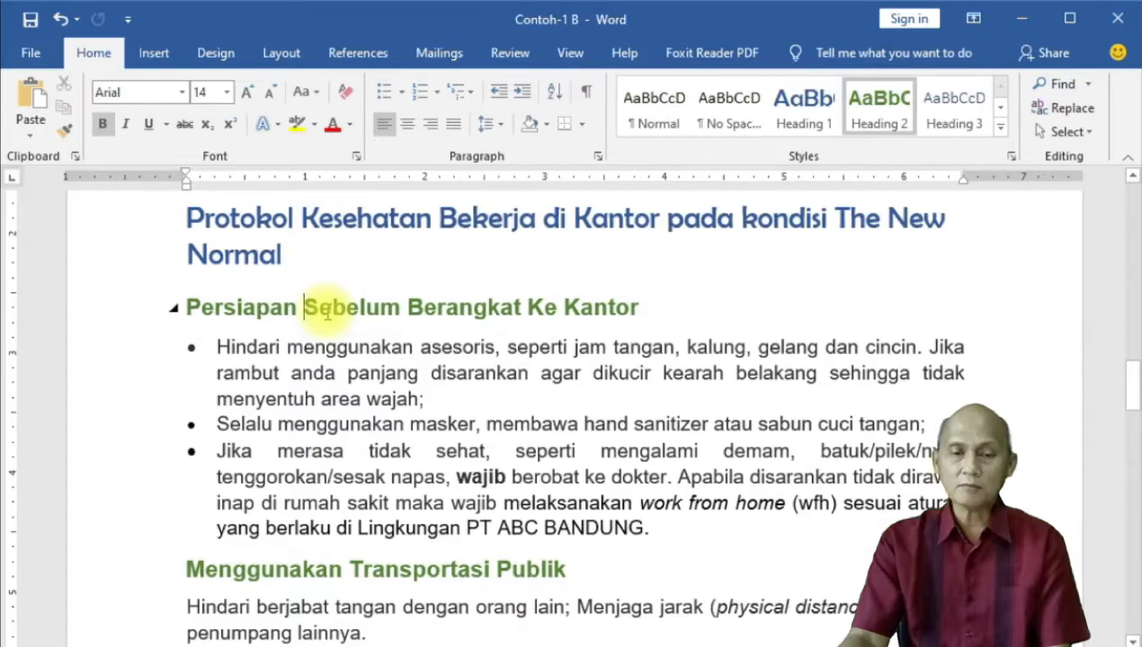
right_click(858, 128)
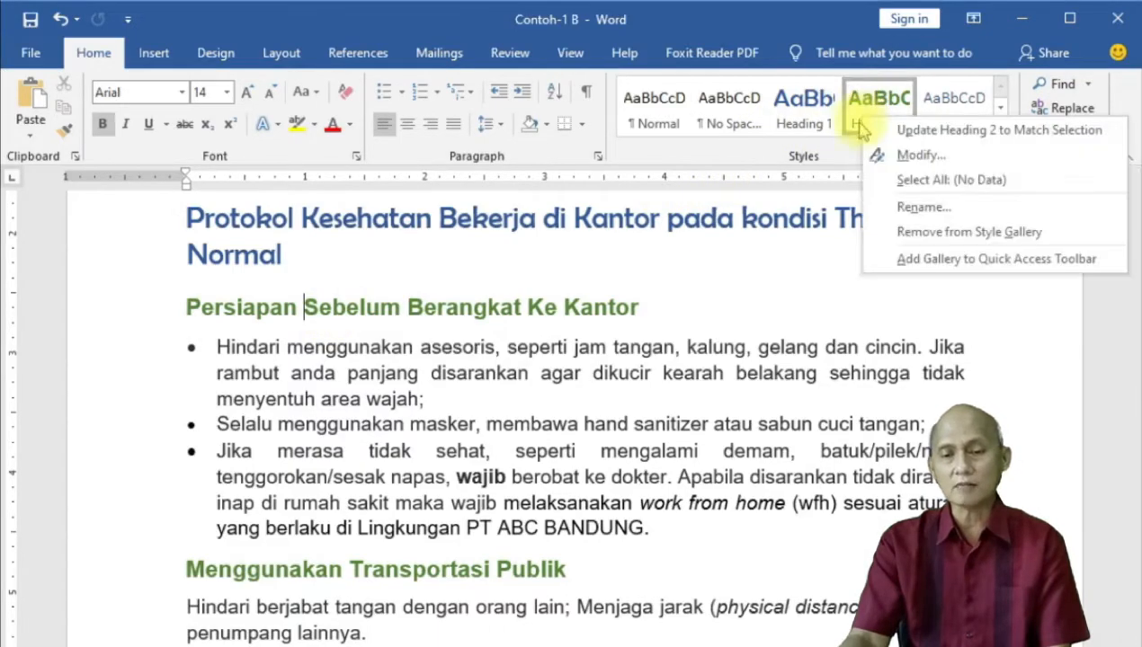
left_click(906, 155)
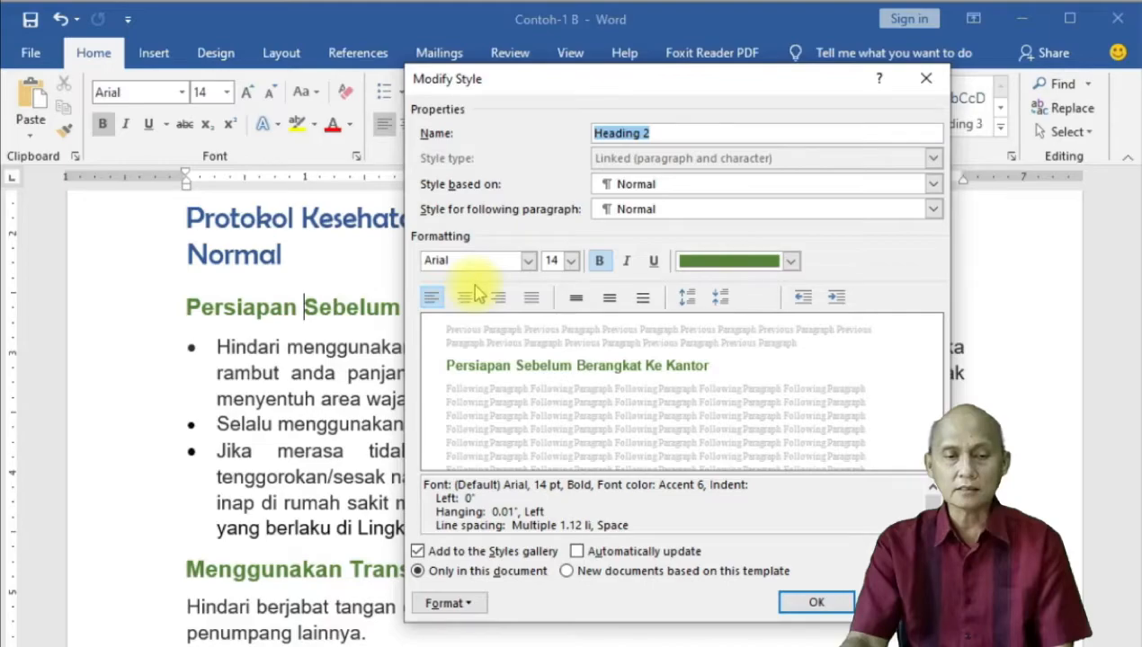
left_click(470, 604)
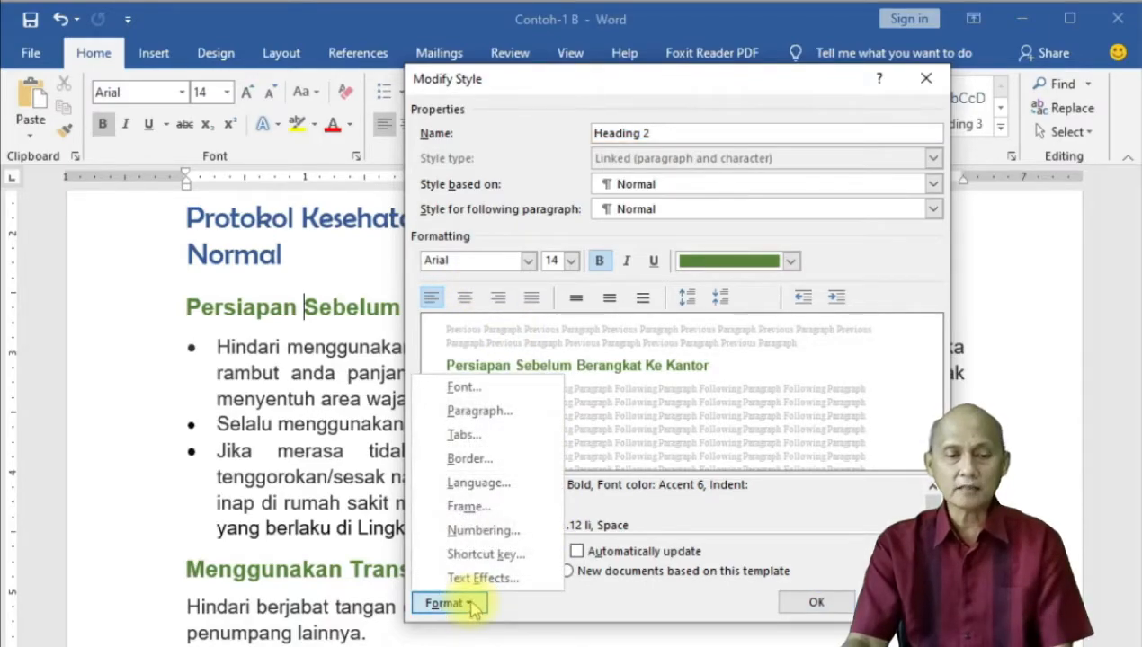
left_click(501, 460)
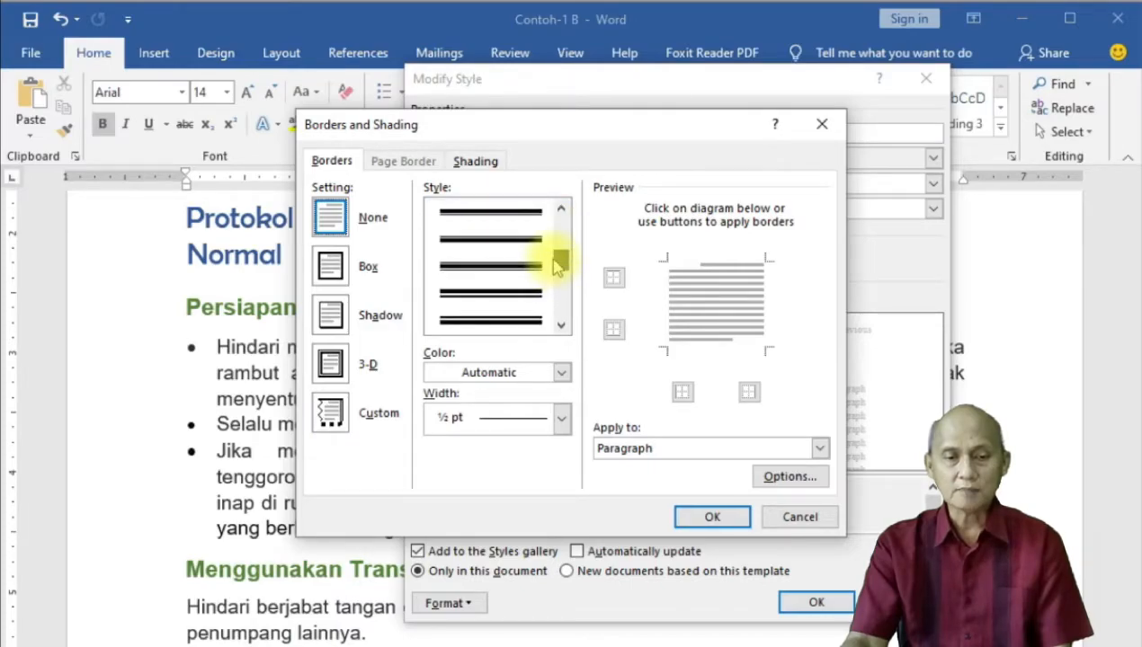
left_click(522, 220)
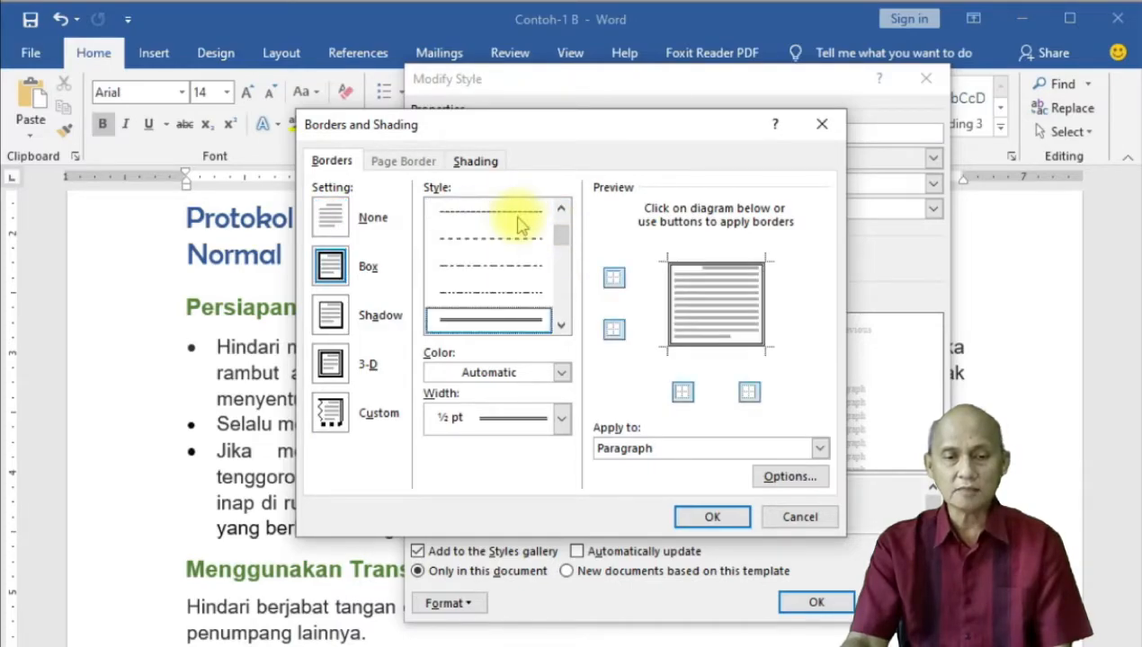
- Set the Heading 2 border's color to dark green (Accent 6) and its width to ¾ pt
left_click(561, 372)
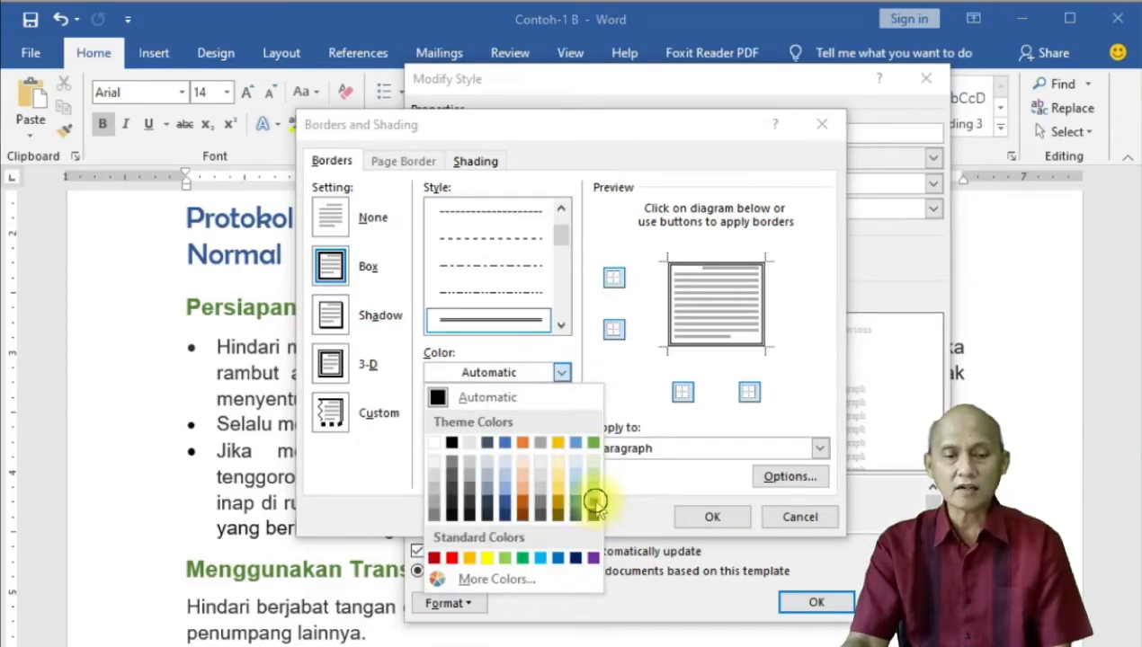
left_click(593, 501)
left_click(562, 418)
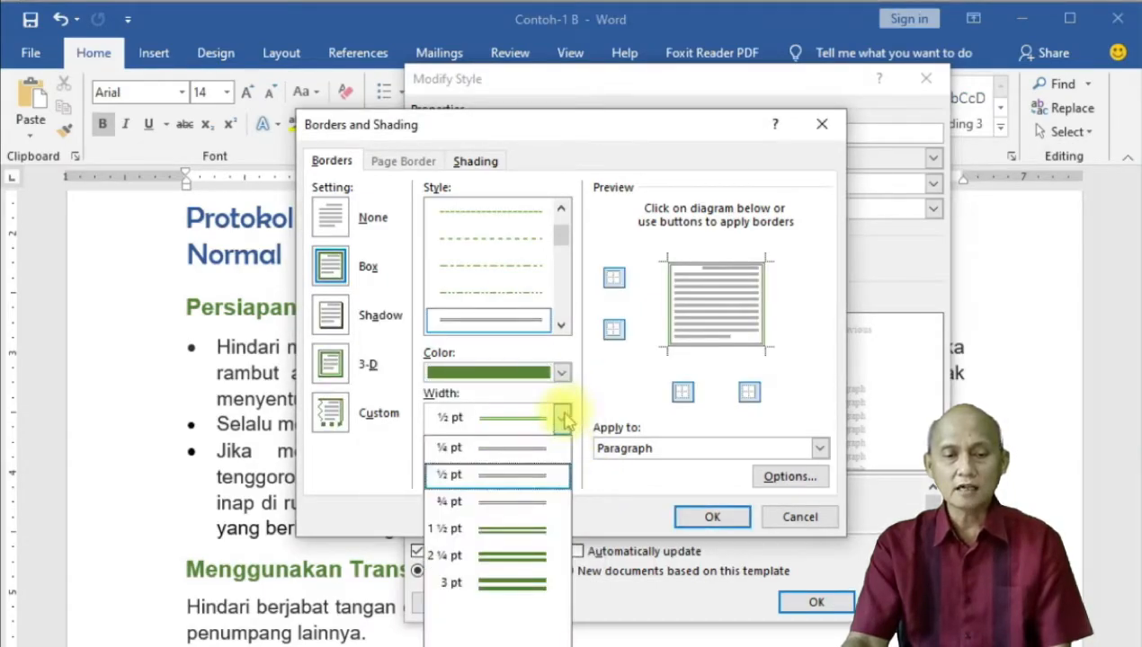
left_click(522, 502)
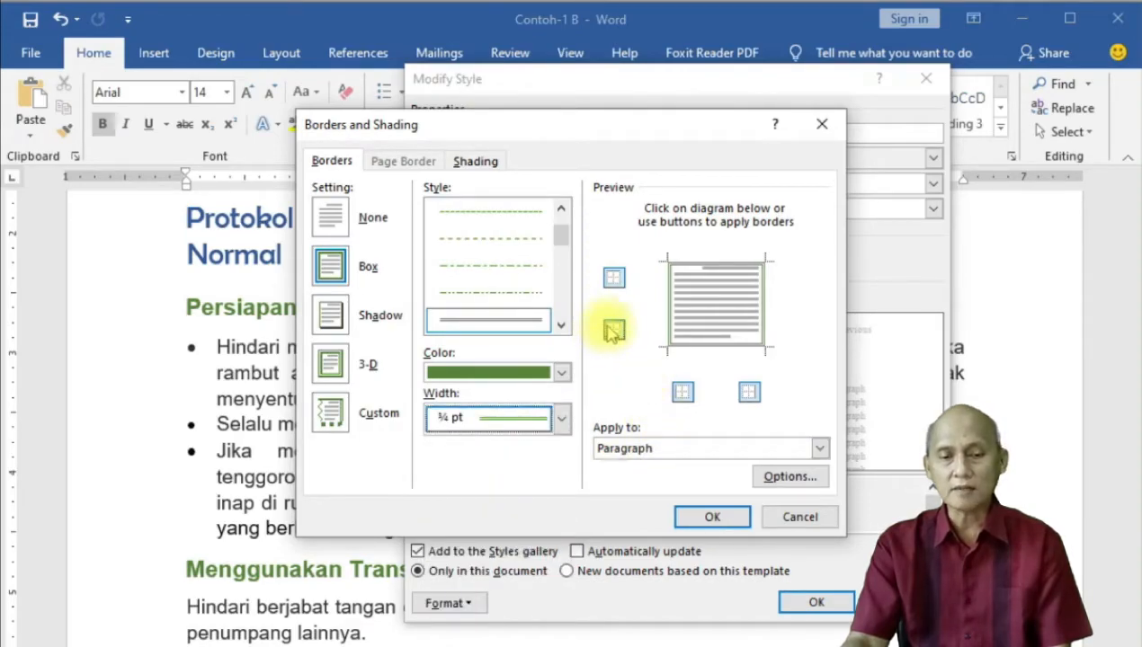
- Remove the top, left and right borders from the Heading 2 style
left_click(613, 279)
left_click(684, 393)
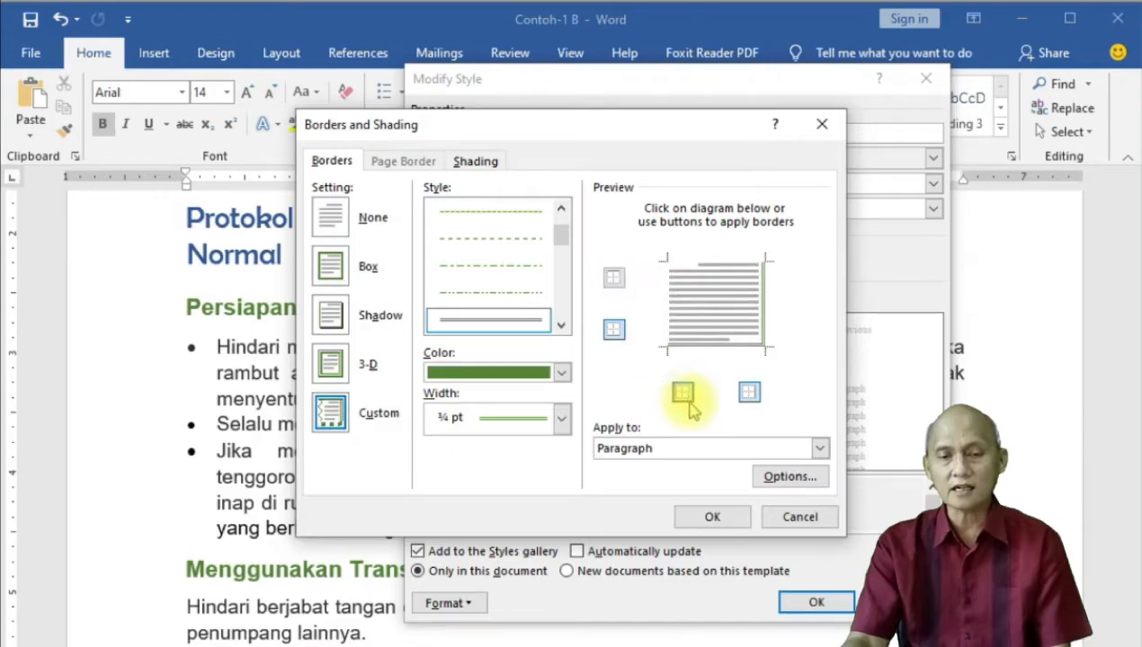
left_click(750, 393)
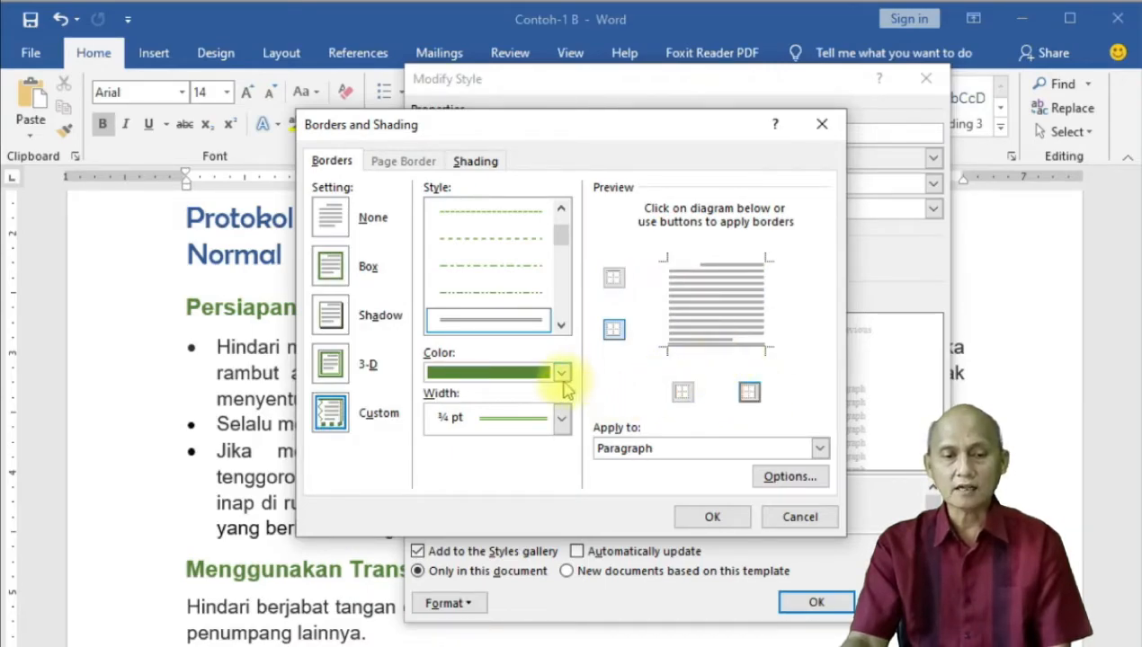
- Reselect the double line at ¾ pt width, apply it to the bottom border and save the Heading 2 style changes
left_click(561, 326)
left_click(531, 323)
left_click(512, 302)
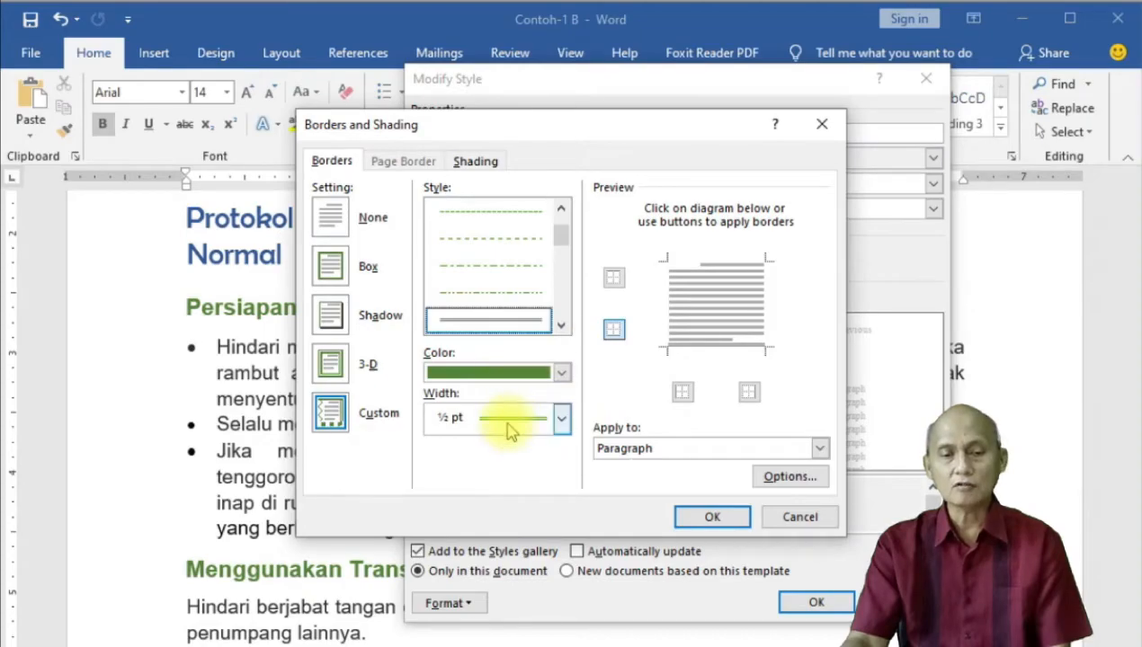
left_click(561, 418)
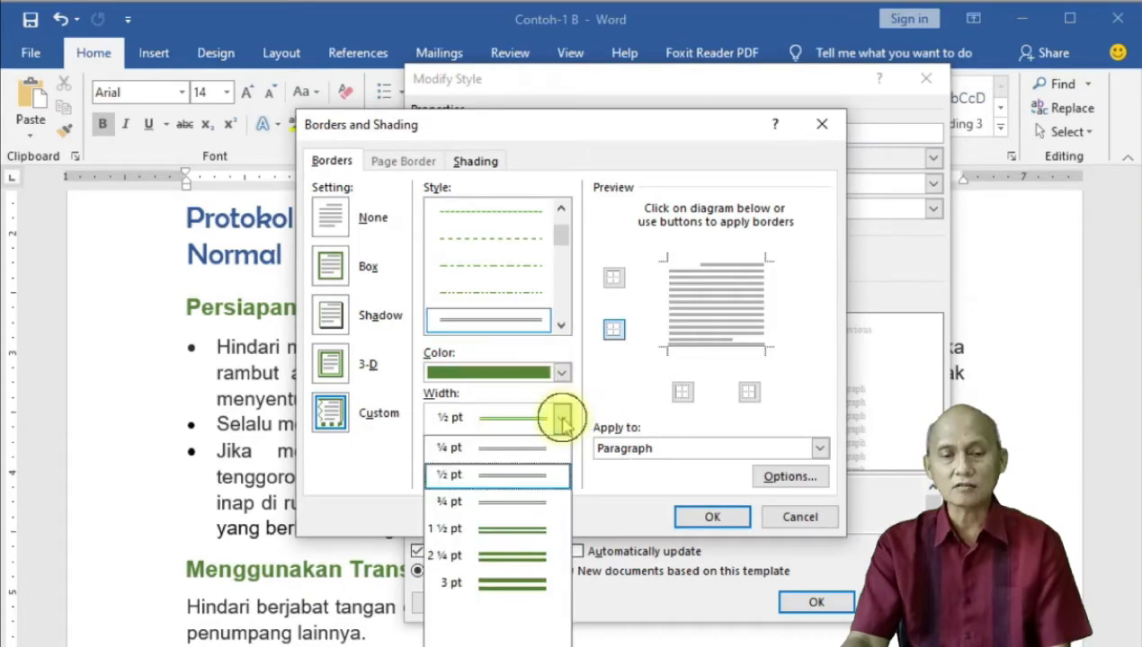
left_click(512, 503)
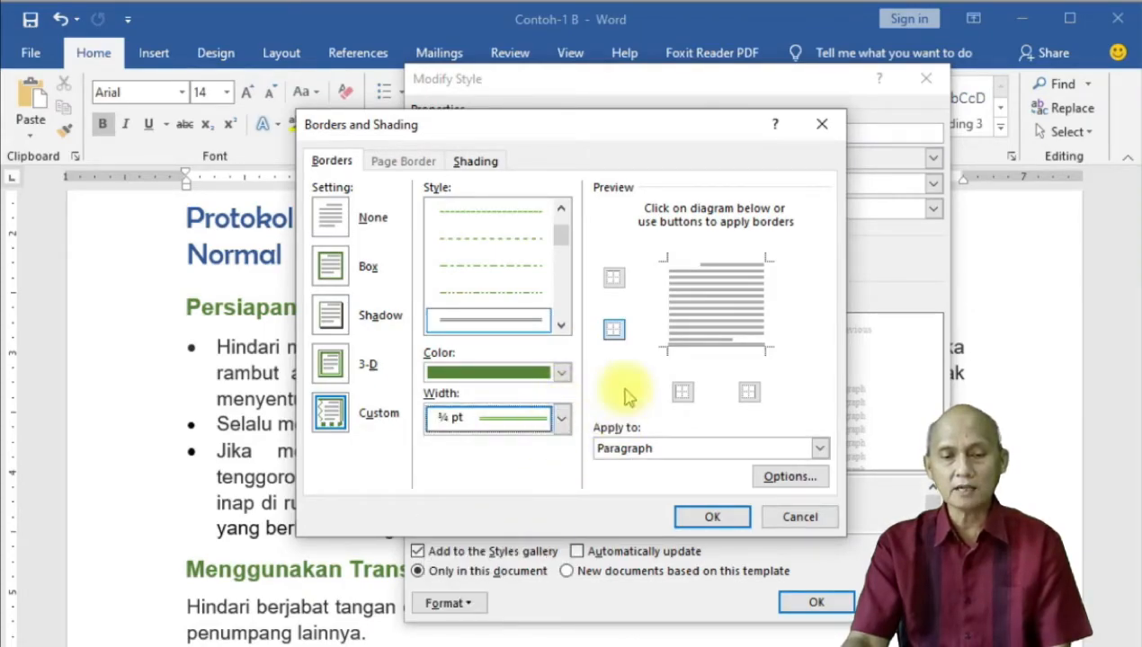
left_click(614, 332)
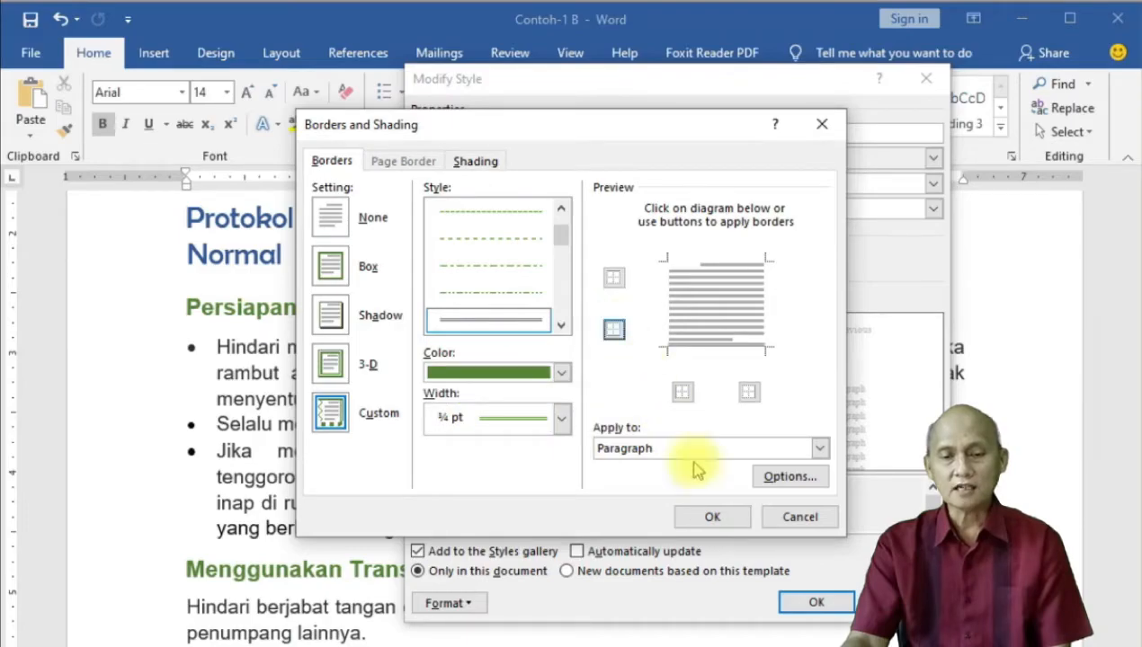
left_click(710, 517)
left_click(803, 602)
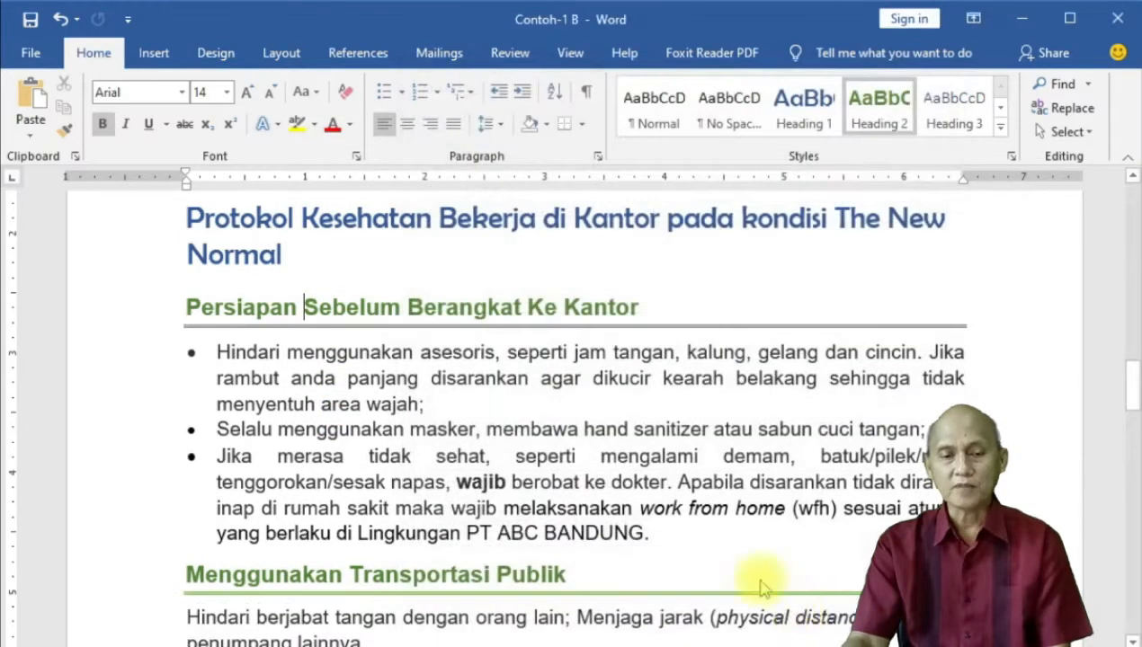
- Apply the Heading 2 style to the subheadings "Menggunakan Transportasi Pribadi" and "Saat di Ruang Publik"
scroll(464, 427, "up", 3)
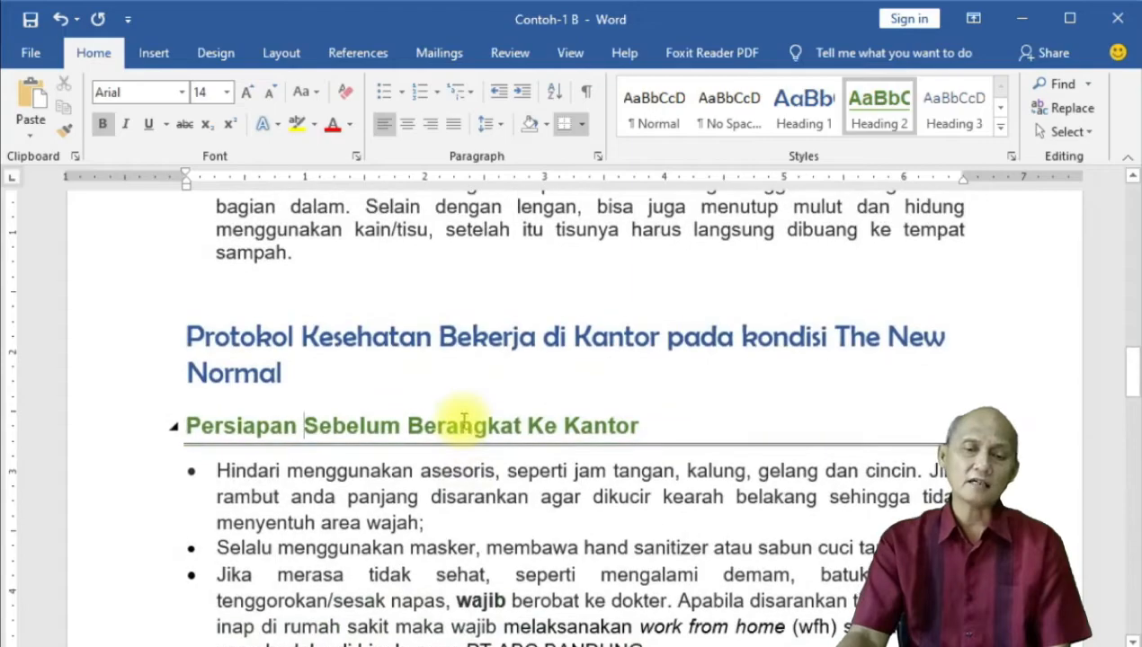
scroll(464, 415, "down", 6)
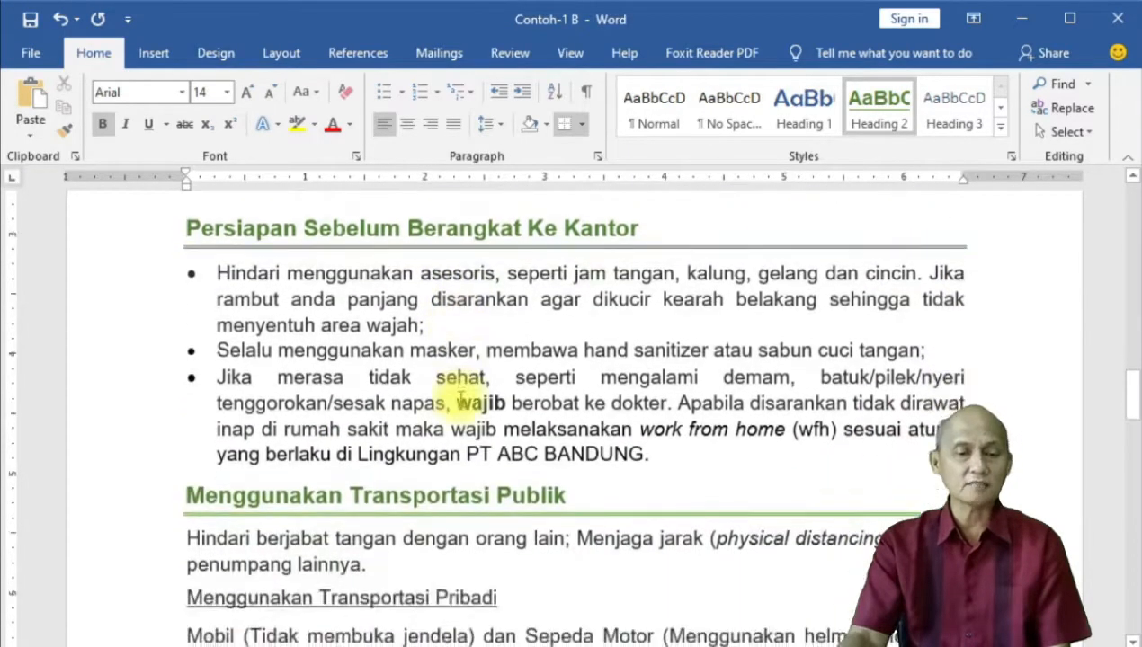
scroll(461, 402, "down", 6)
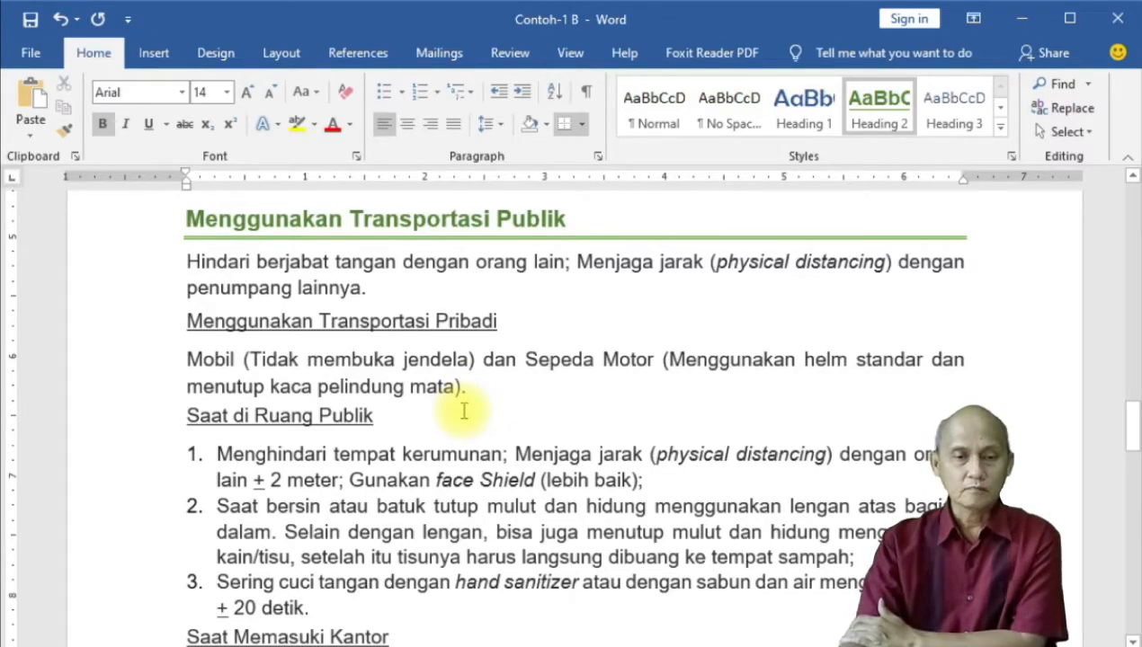
scroll(461, 411, "up", 10)
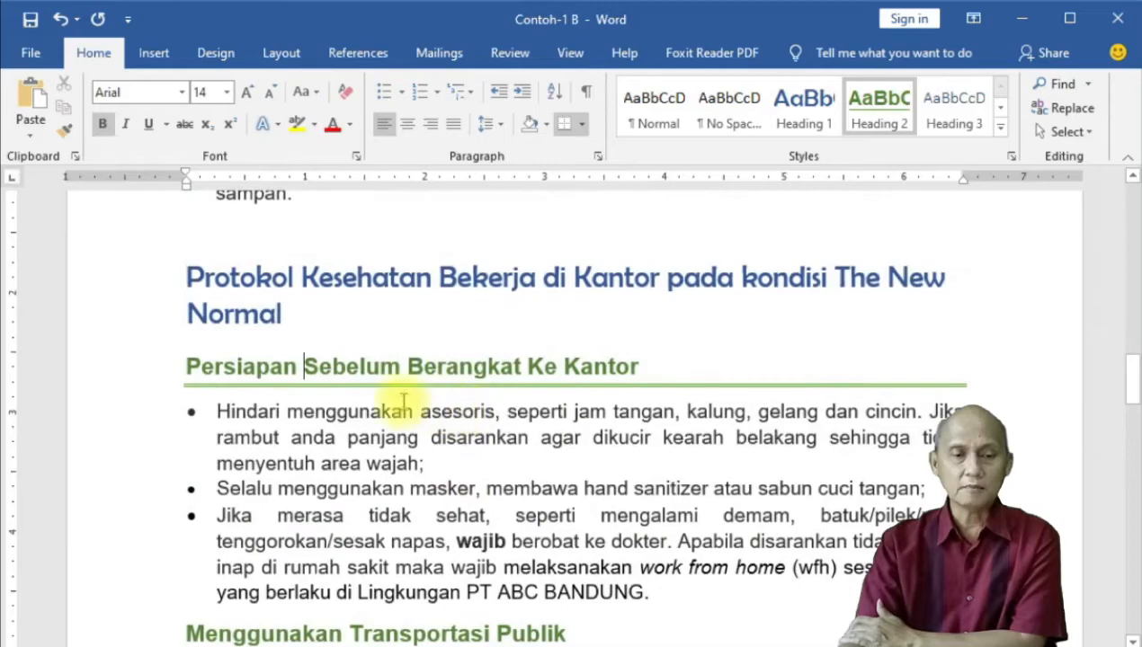
scroll(448, 383, "down", 7)
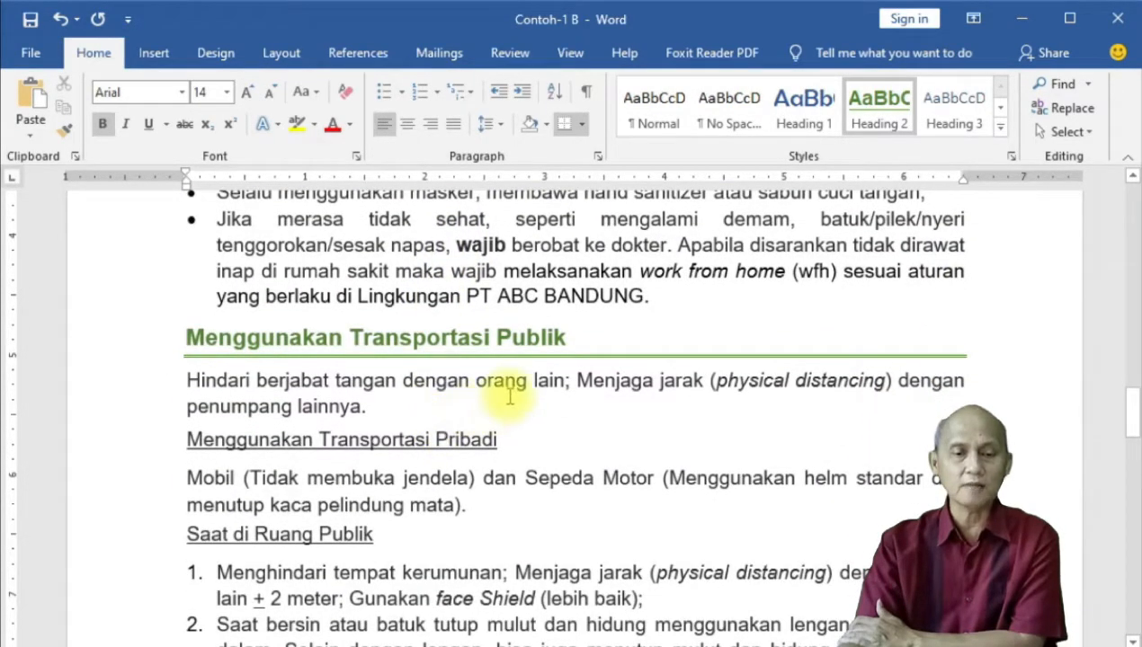
scroll(504, 401, "down", 1)
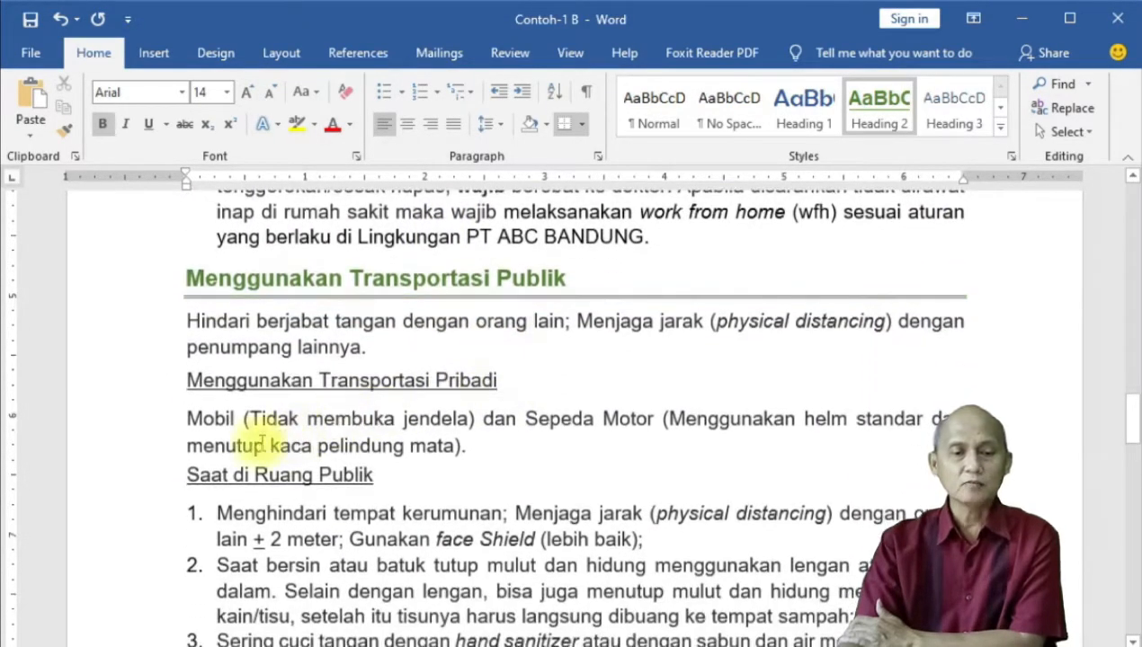
left_click(137, 388)
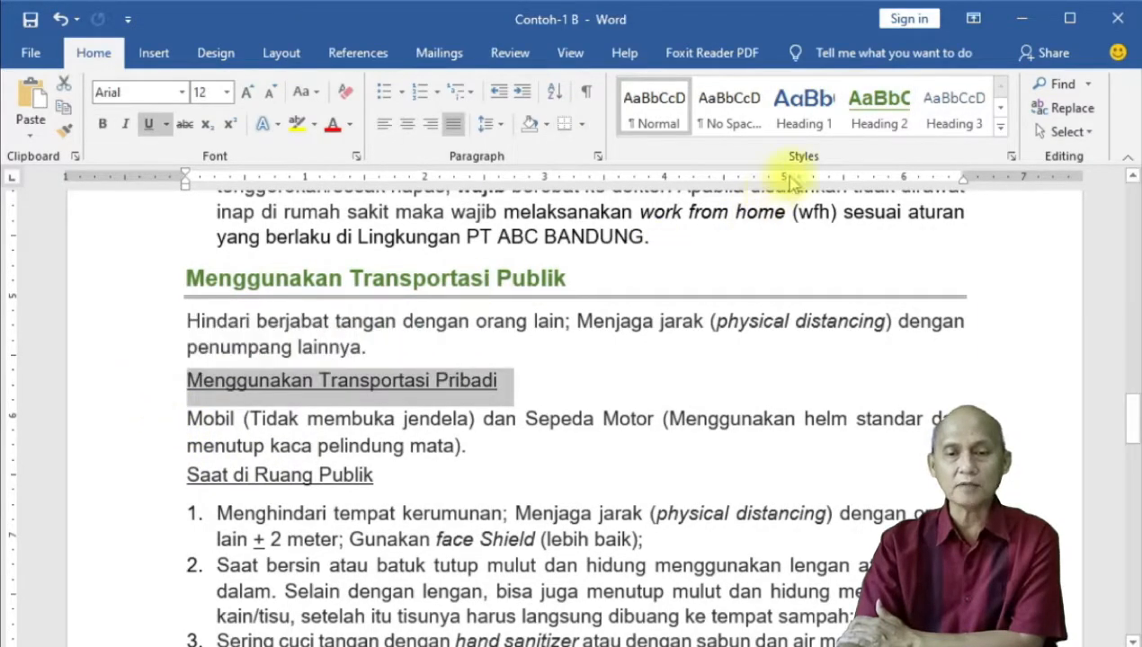
left_click(879, 103)
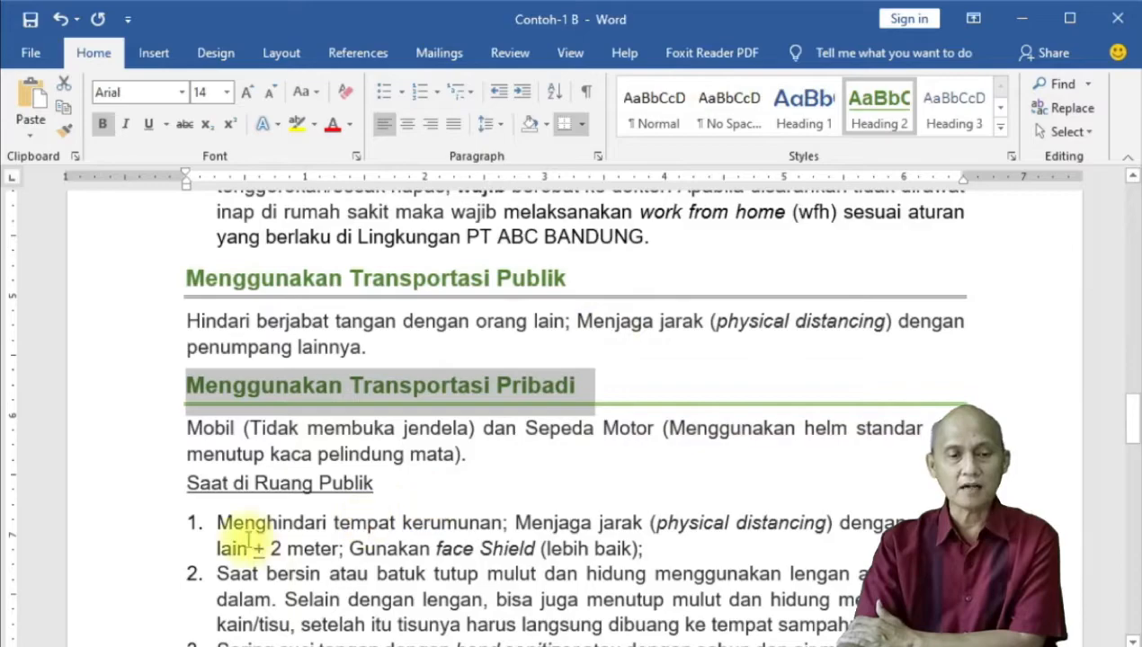
left_click(145, 483)
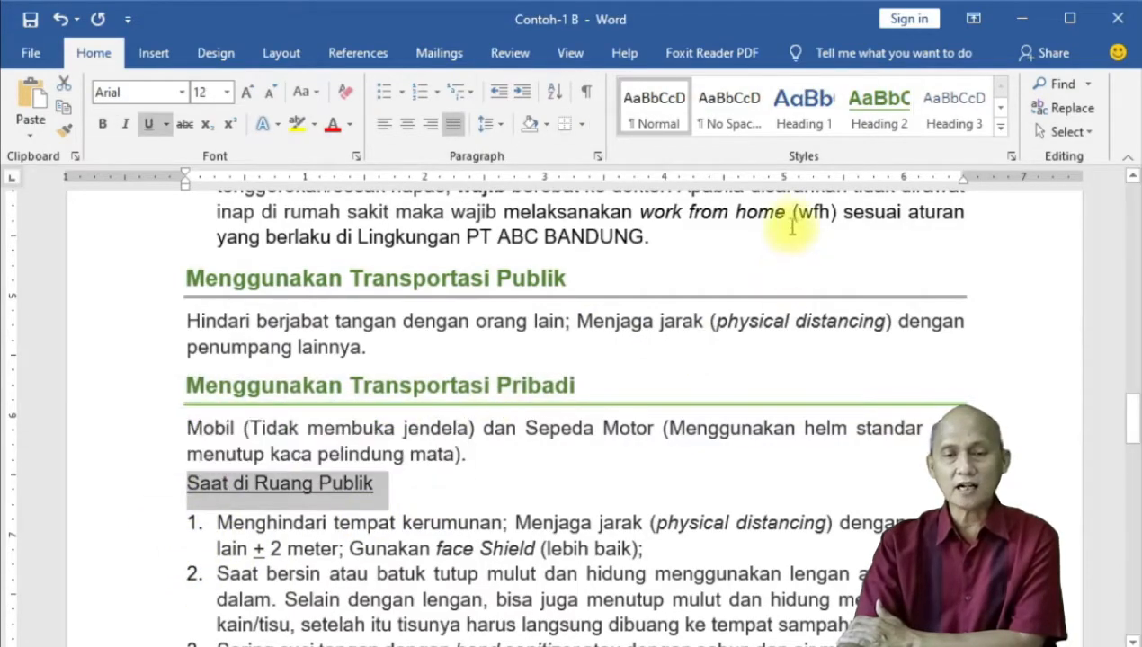
left_click(880, 112)
- Apply the Heading 2 style to the subheadings "Saat Memasuki Kantor" and "Saat Meninggalkan Kantor dan Memasuki Rumah"
scroll(523, 436, "down", 5)
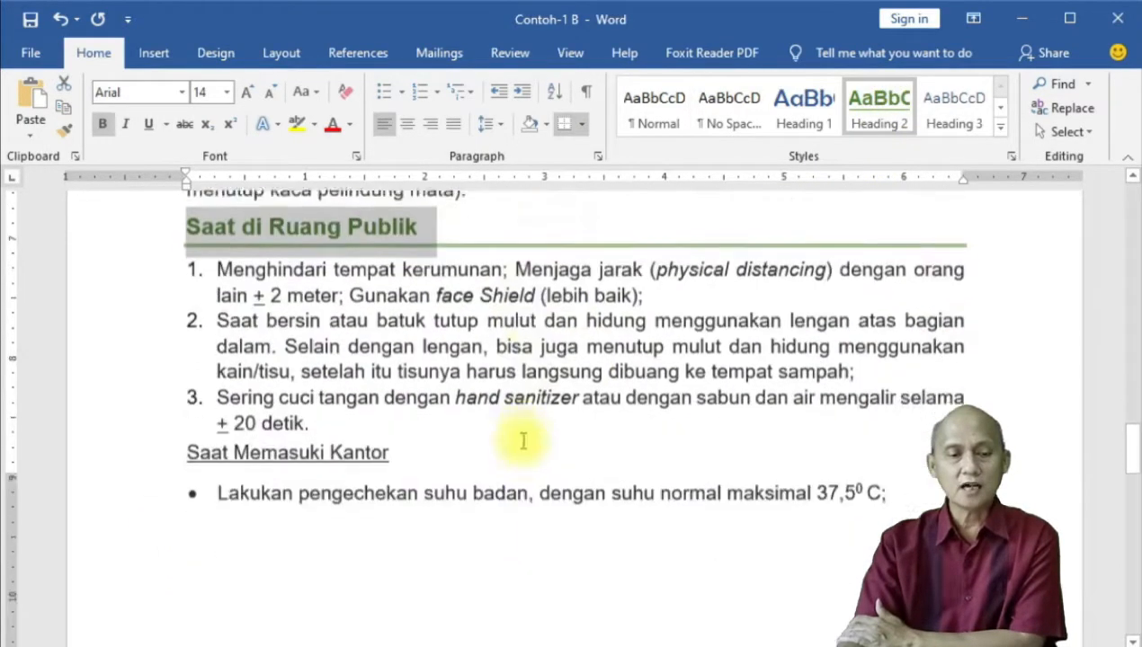
left_click(117, 429)
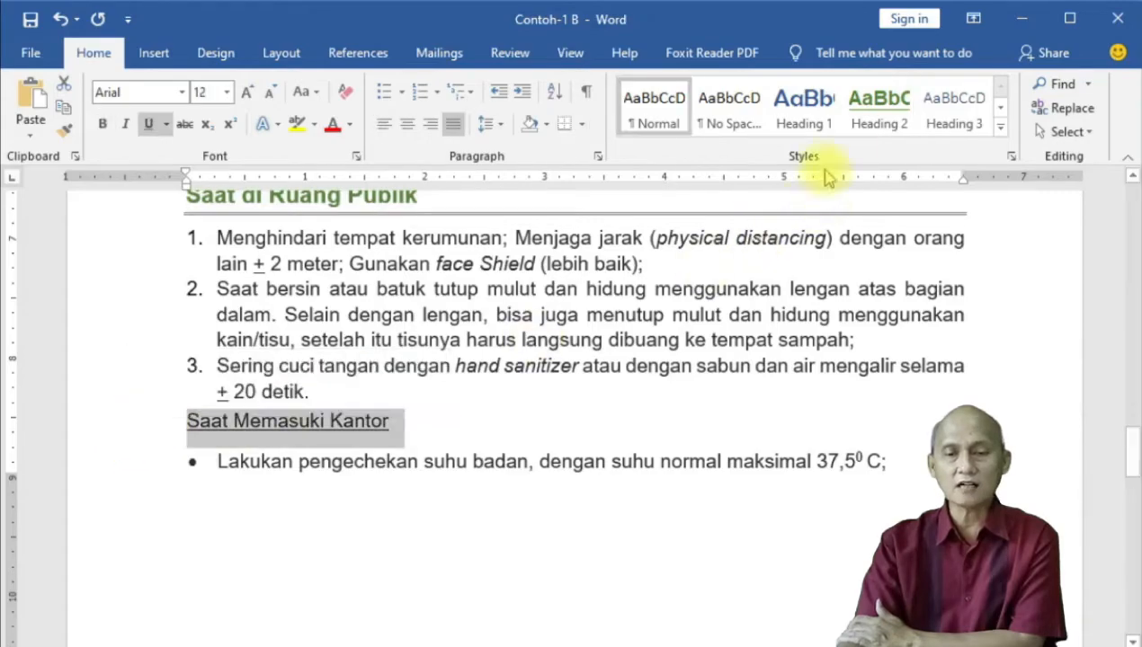
left_click(880, 124)
scroll(459, 449, "down", 6)
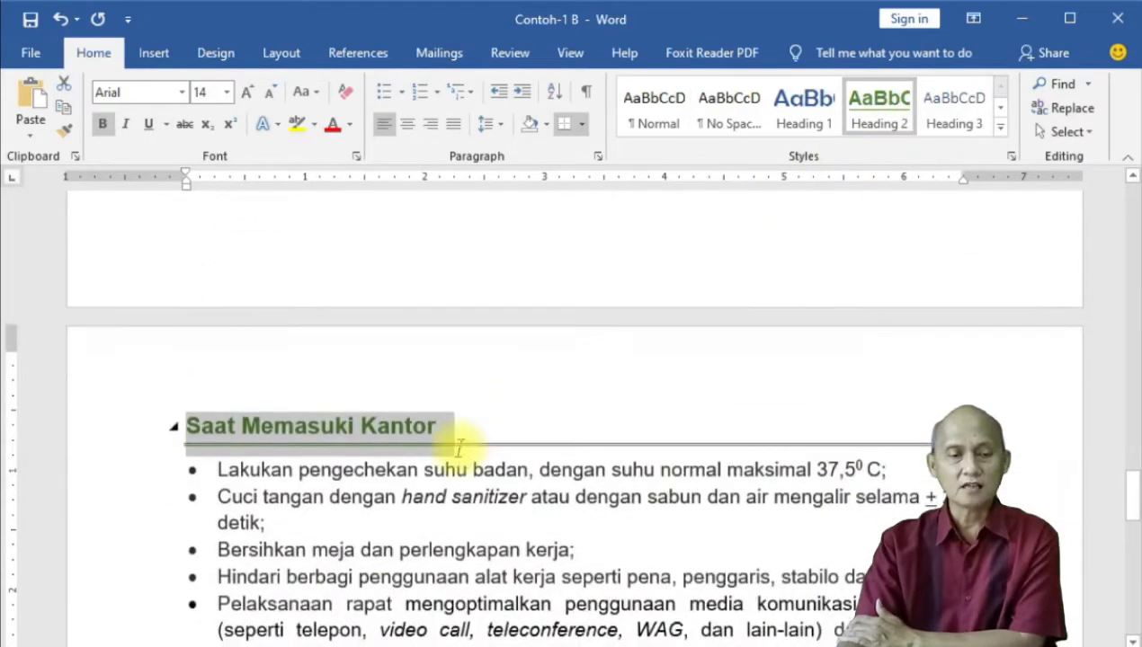
left_click(159, 508)
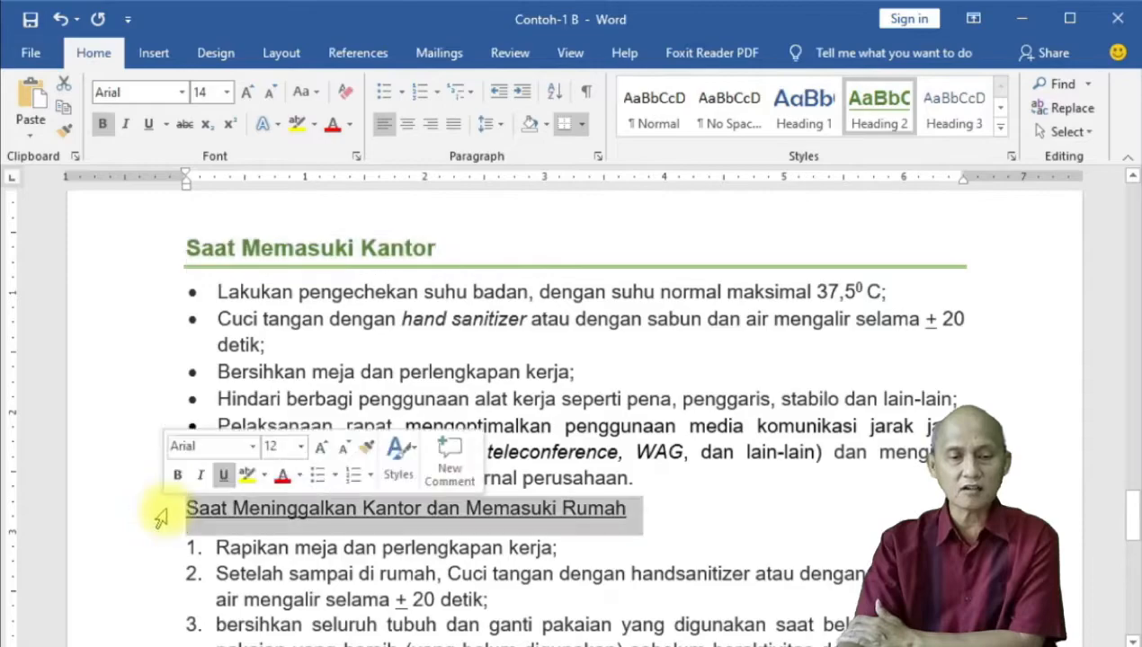
left_click(877, 126)
scroll(516, 485, "down", 7)
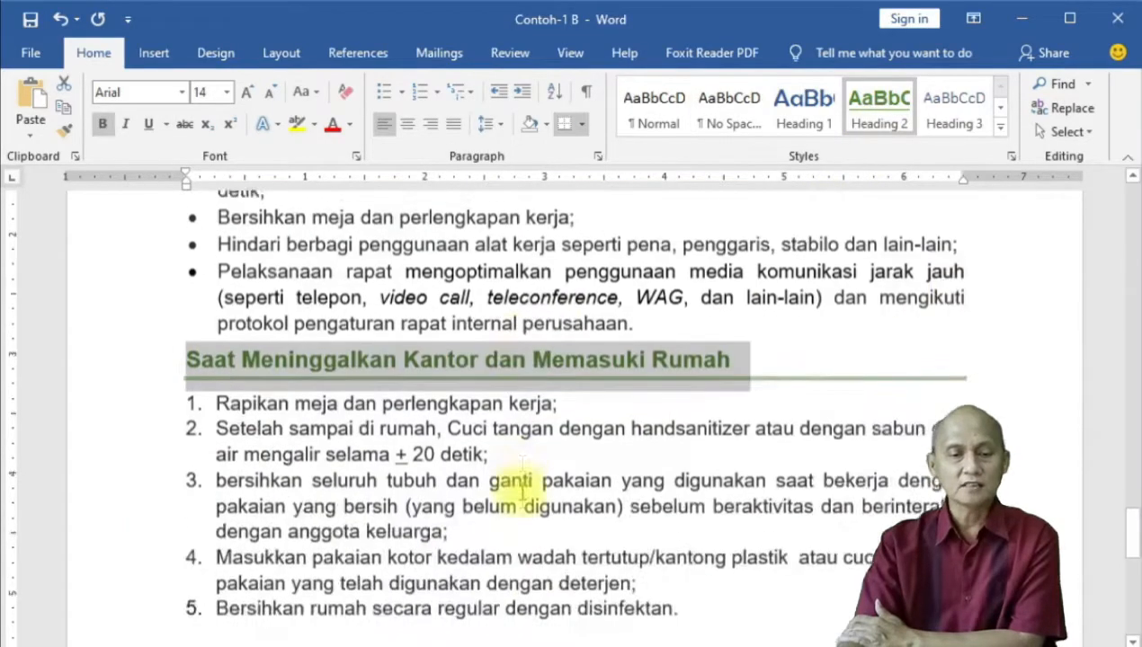
scroll(524, 488, "down", 3)
scroll(523, 487, "up", 10)
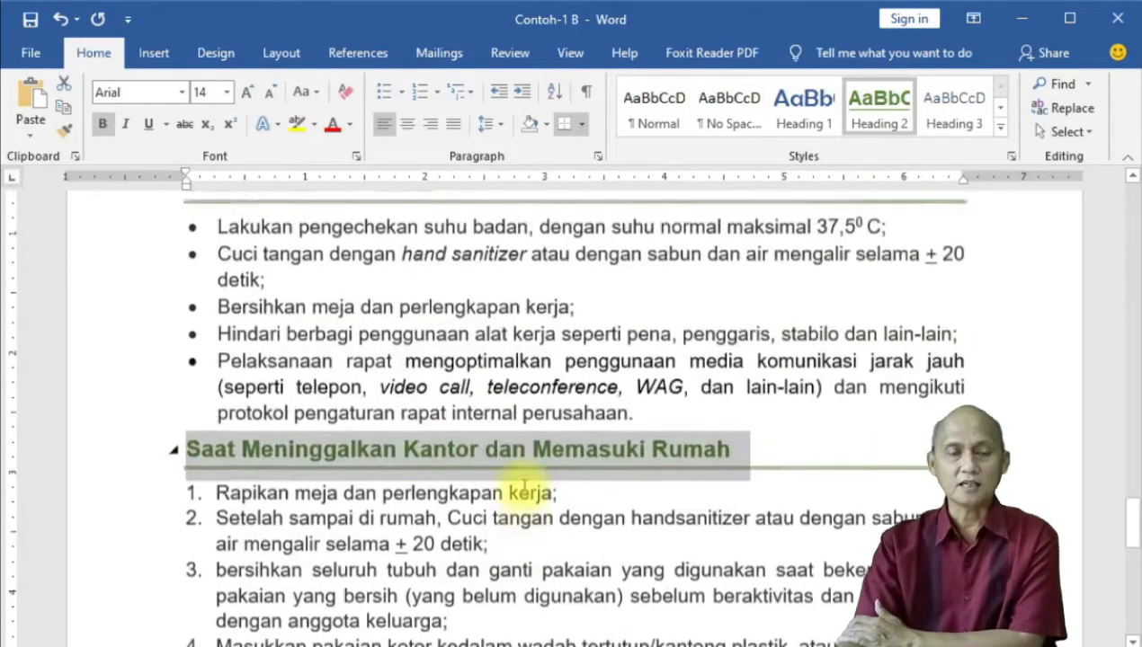
scroll(562, 416, "up", 15)
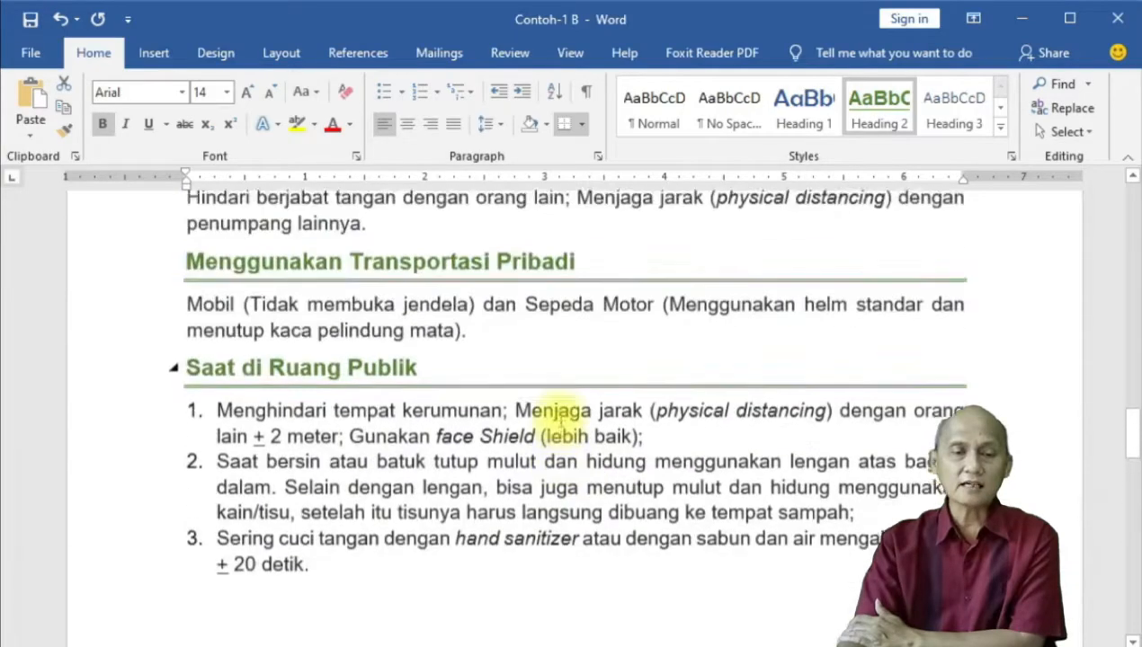
scroll(560, 419, "down", 10)
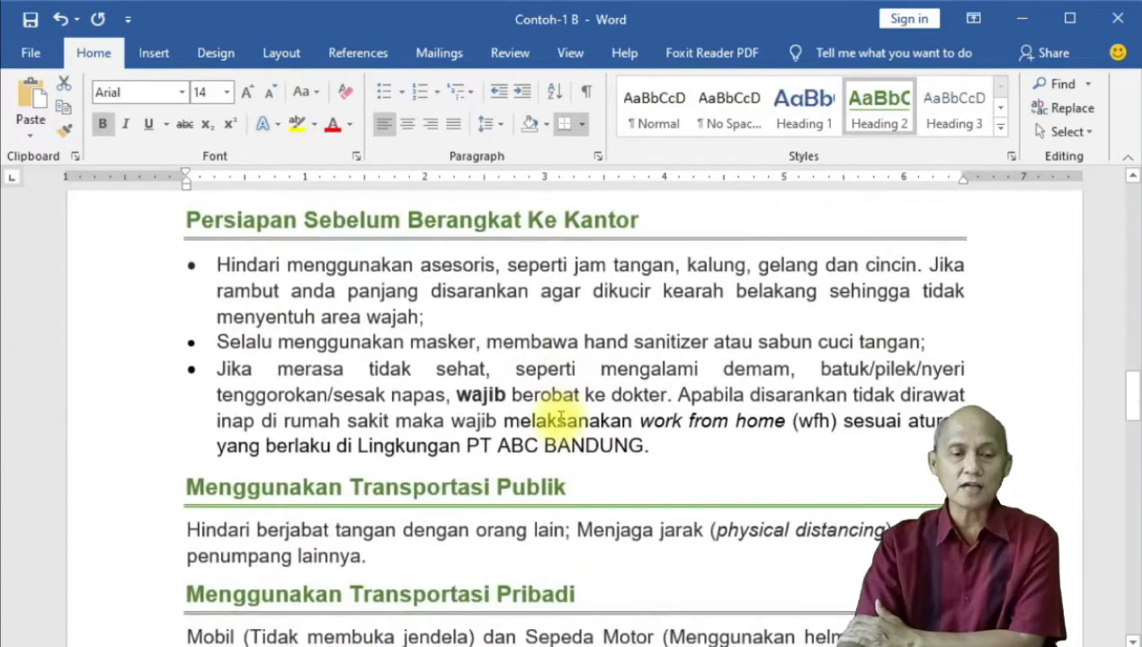
- Show the Navigation Pane and widen it so the document's heading titles have more room
scroll(560, 419, "up", 10)
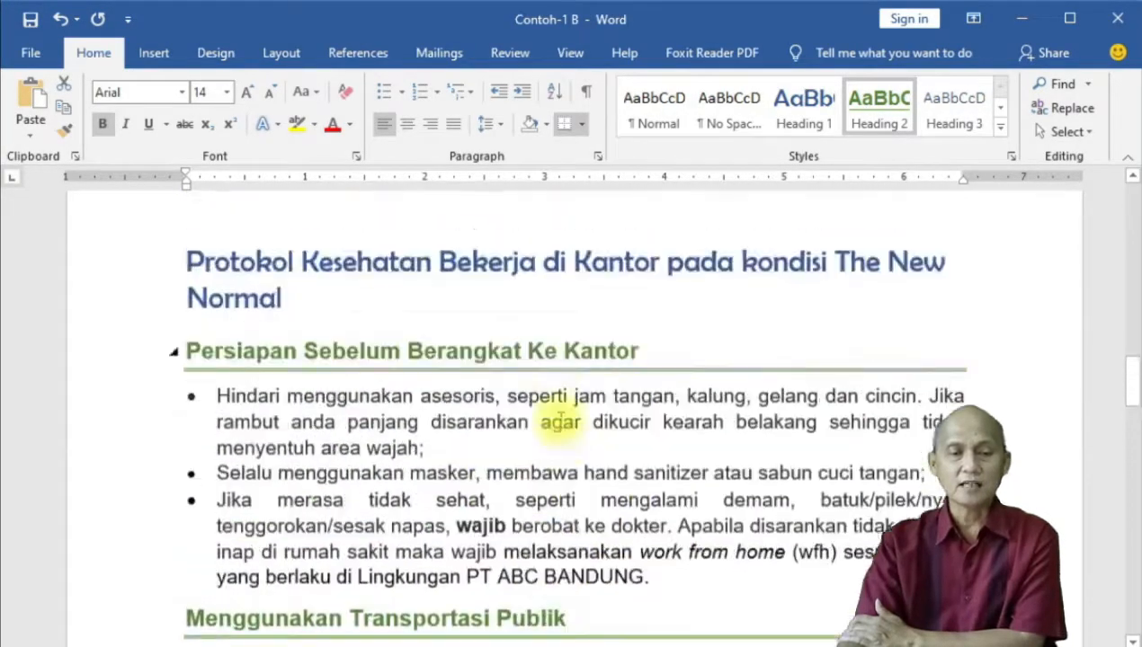
scroll(561, 421, "up", 12)
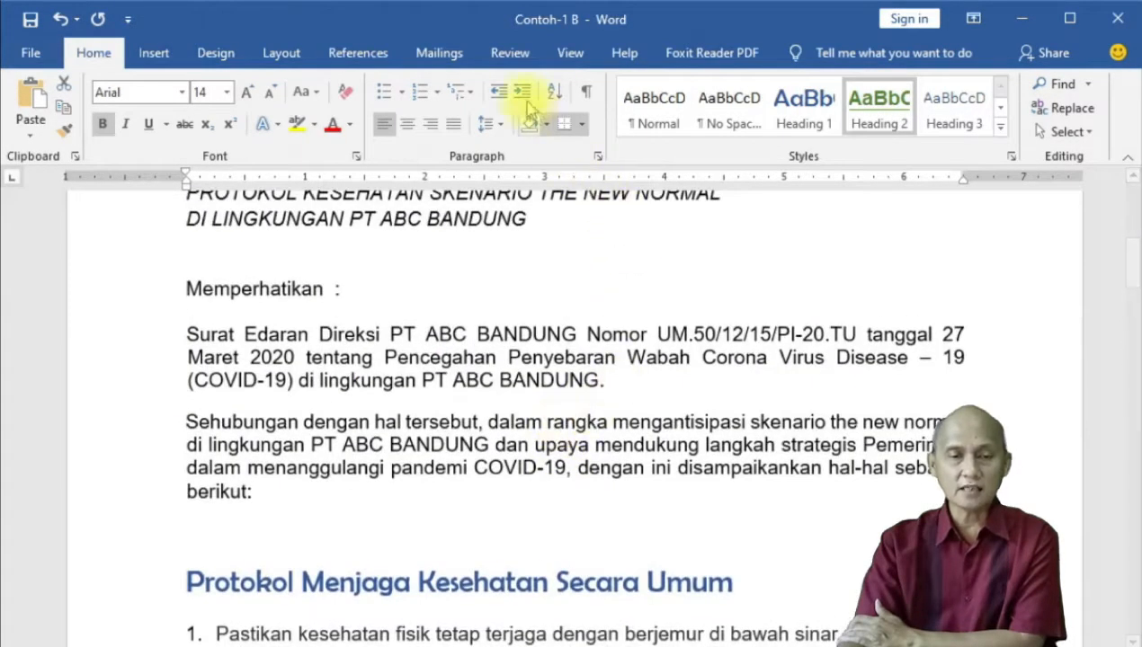
left_click(570, 54)
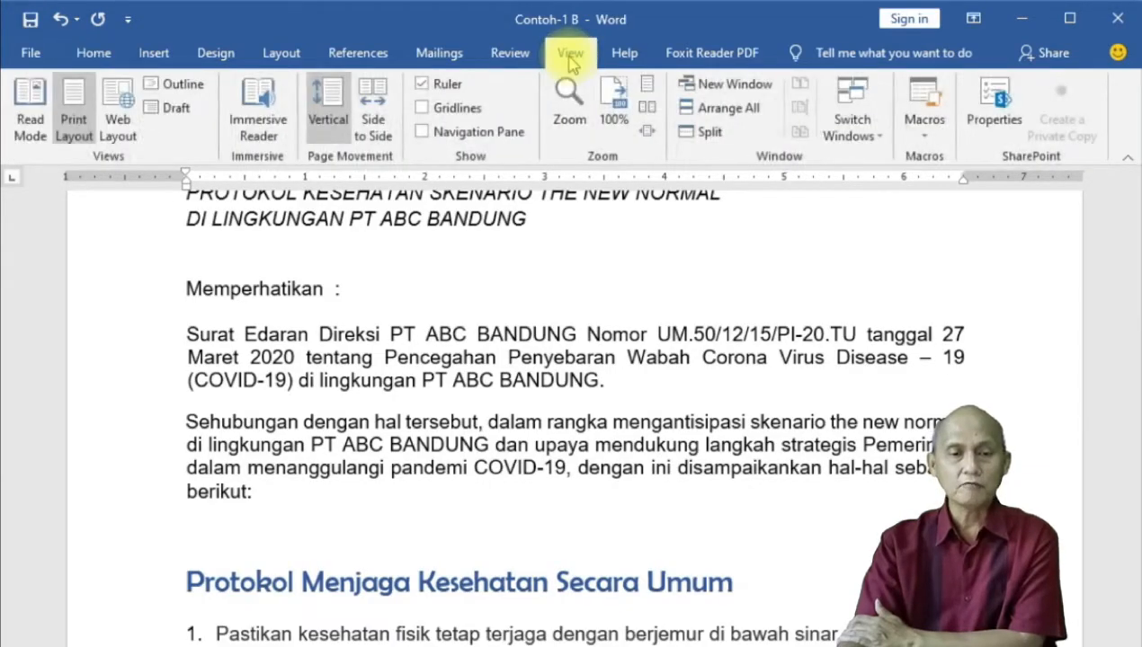
left_click(434, 135)
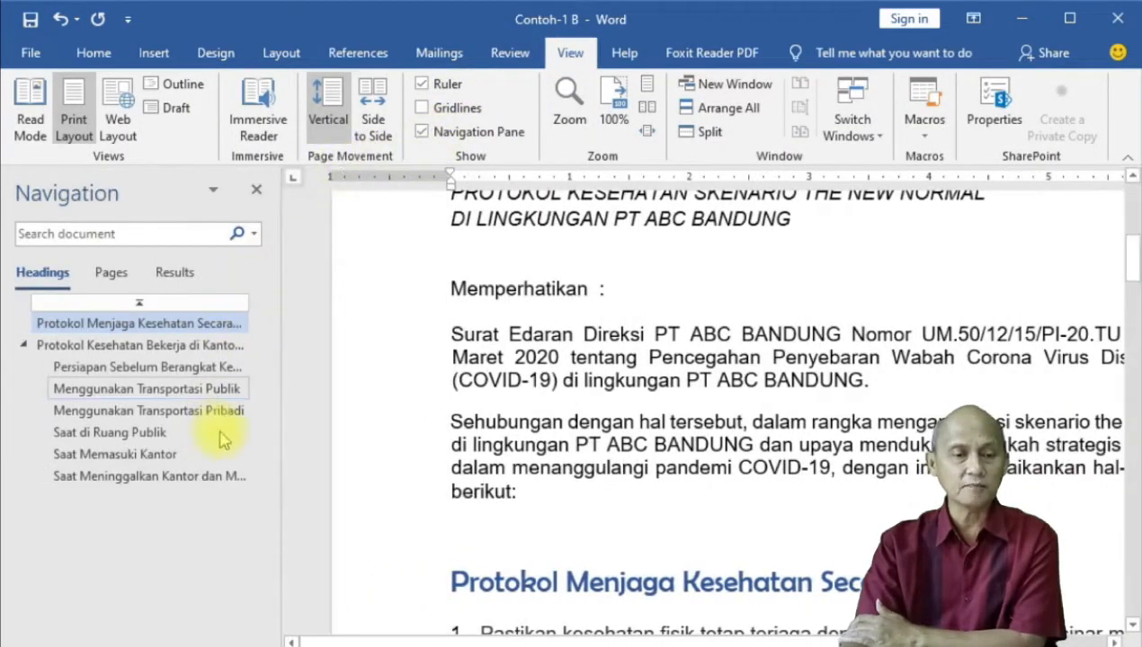
left_click_drag(278, 424, 340, 421)
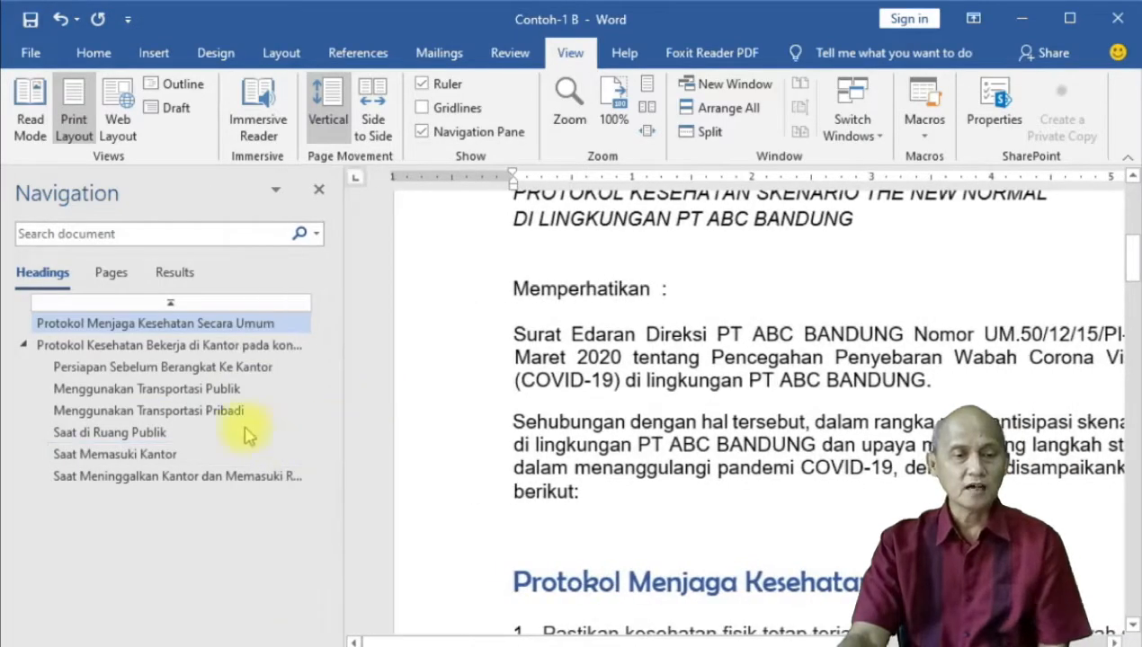
- Jump between the main headings "Protokol Menjaga Kesehatan Secara Umum" and "Protokol Kesehatan Bekerja di Kantor" from the heading outline
left_click(67, 323)
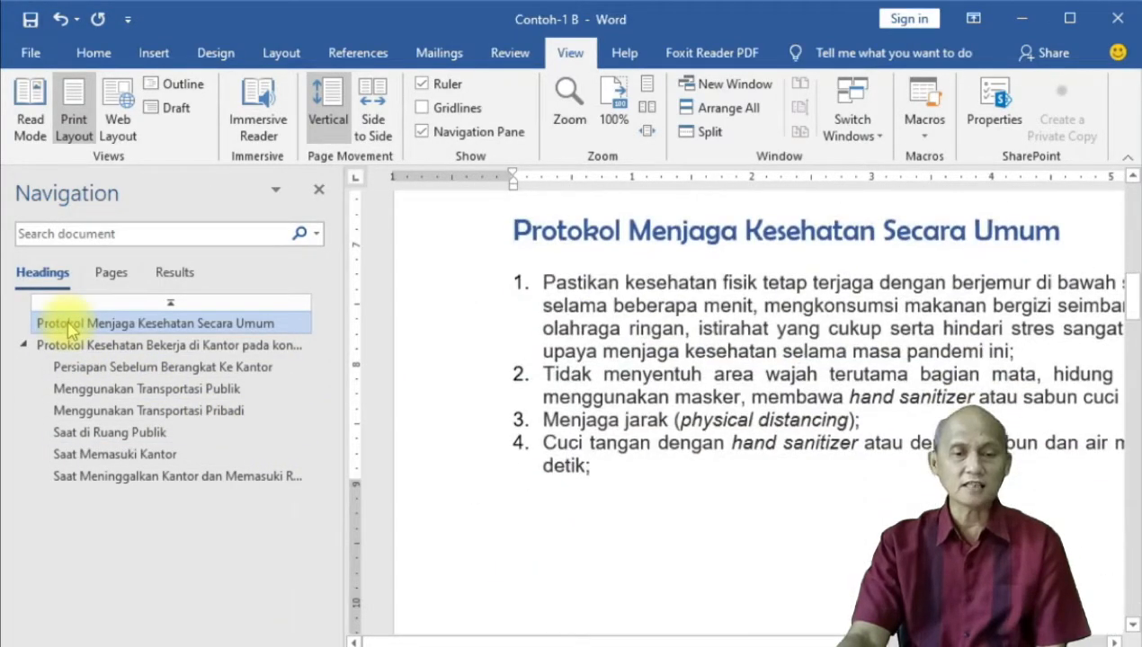
left_click(73, 337)
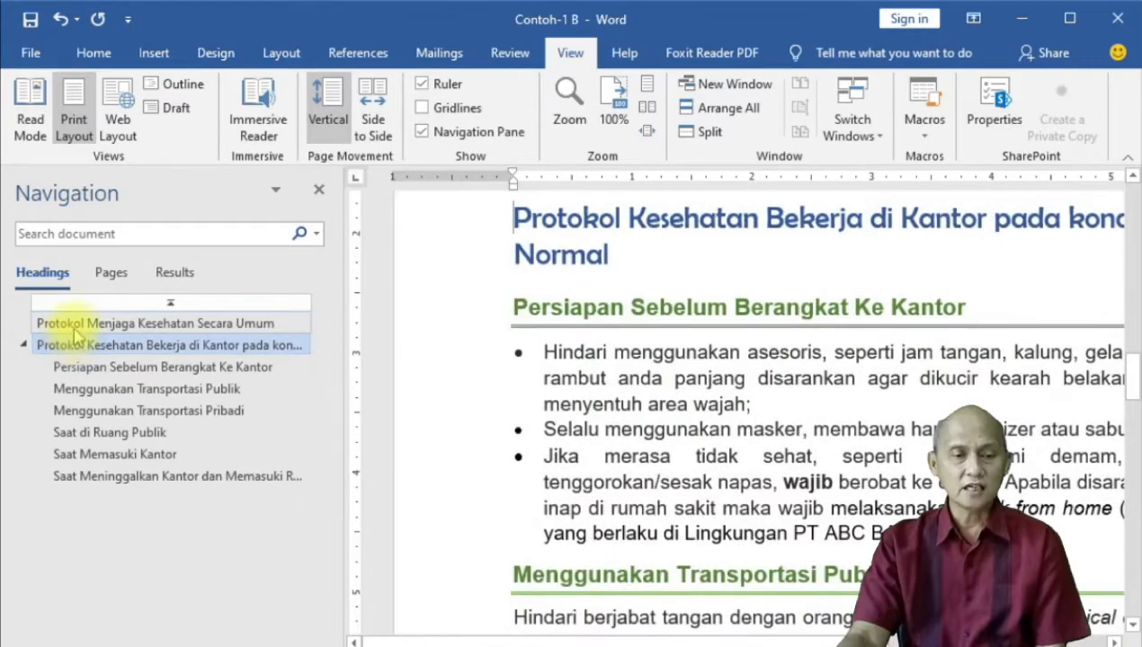
left_click(69, 324)
left_click(76, 351)
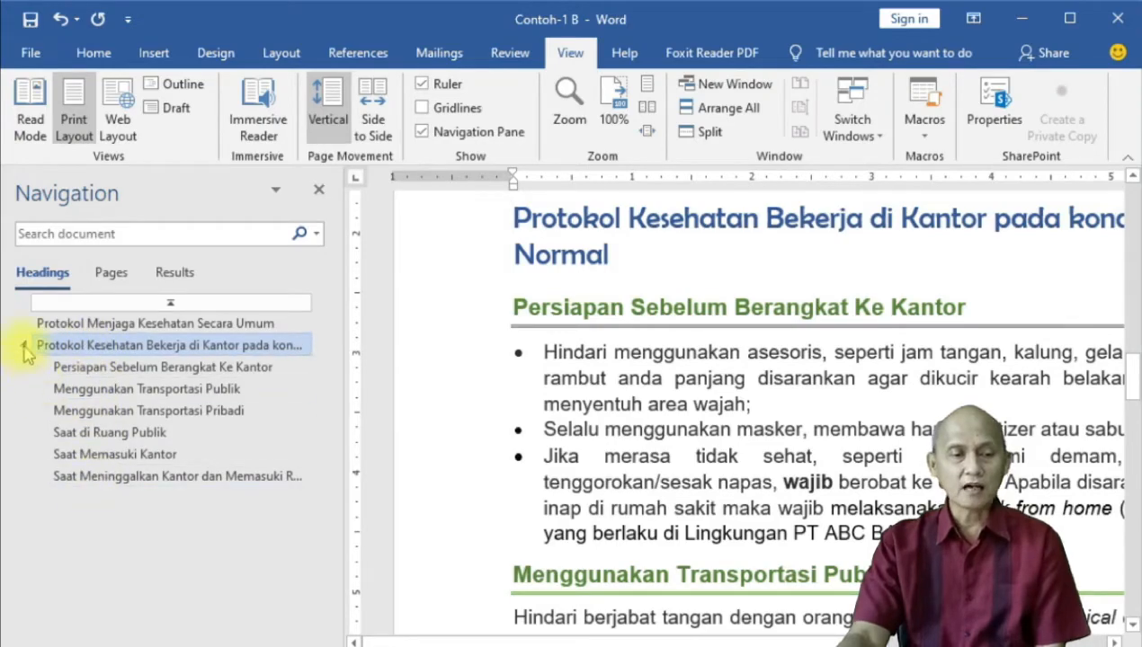
- Collapse and expand the subheadings under "Protokol Kesehatan Bekerja di Kantor" in the heading outline several times, leaving them expanded
left_click(26, 346)
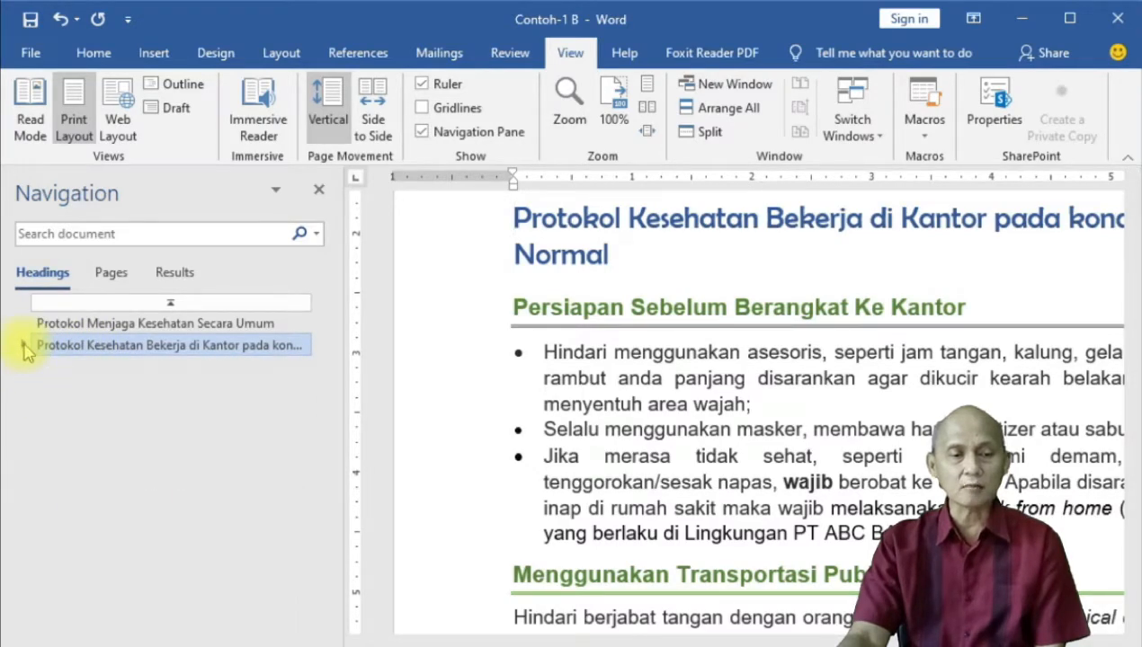
left_click(26, 346)
left_click(25, 346)
left_click(25, 346)
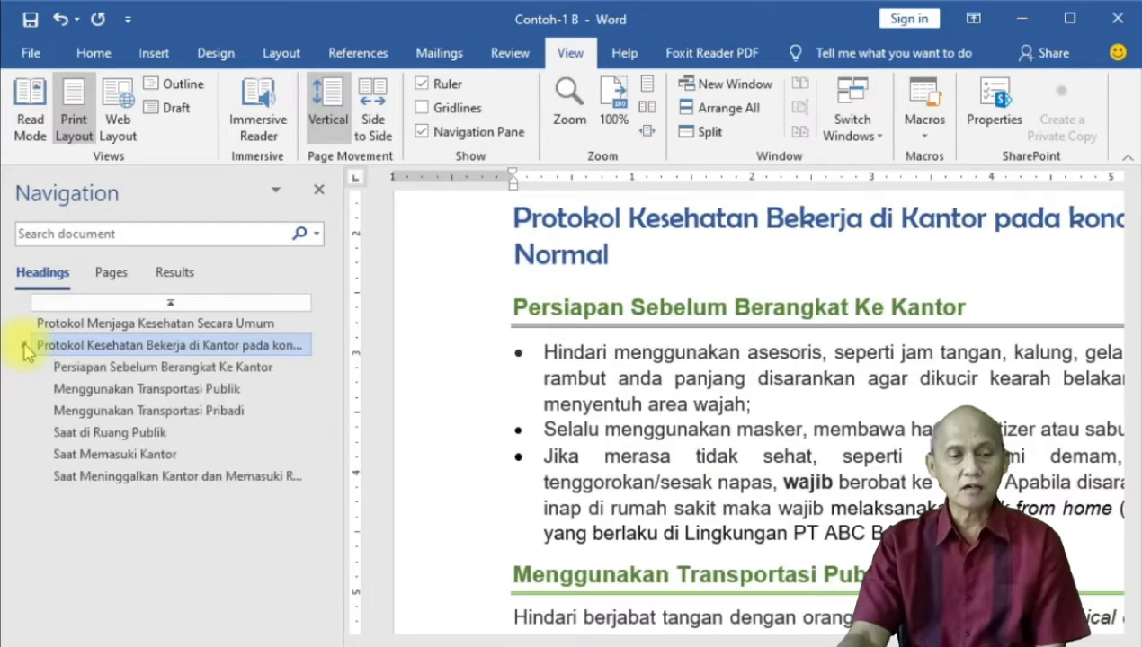
left_click(26, 346)
left_click(25, 346)
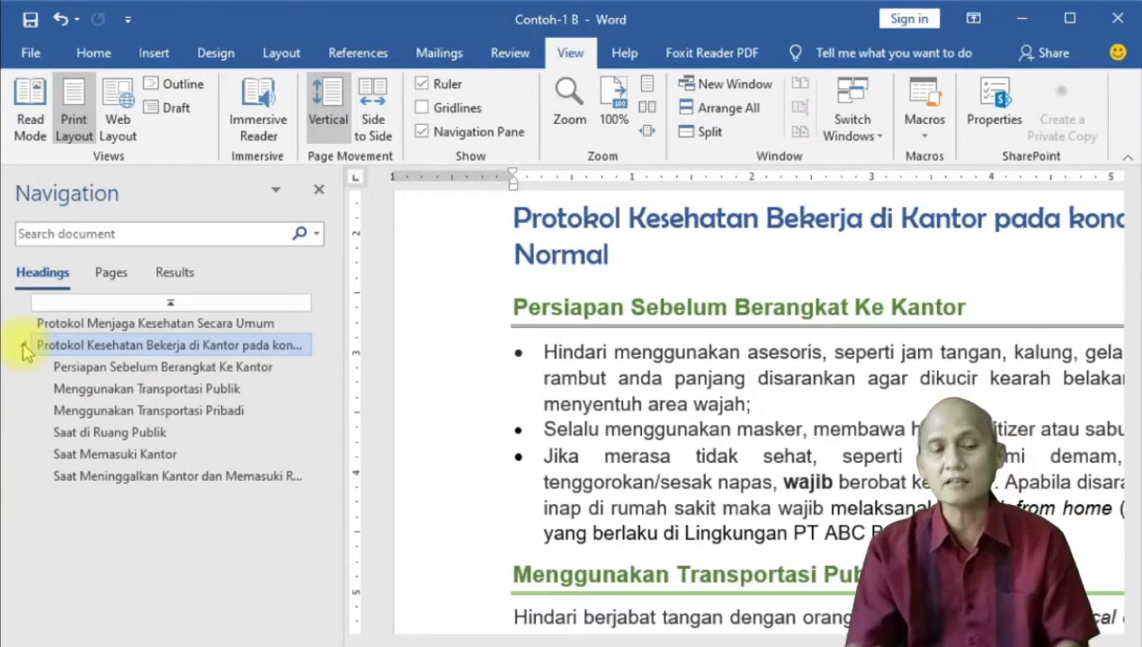
- Jump to the sections "Saat di Ruang Publik", "Persiapan Sebelum Berangkat Ke Kantor" and "Saat Memasuki Kantor" from the heading outline
left_click(135, 435)
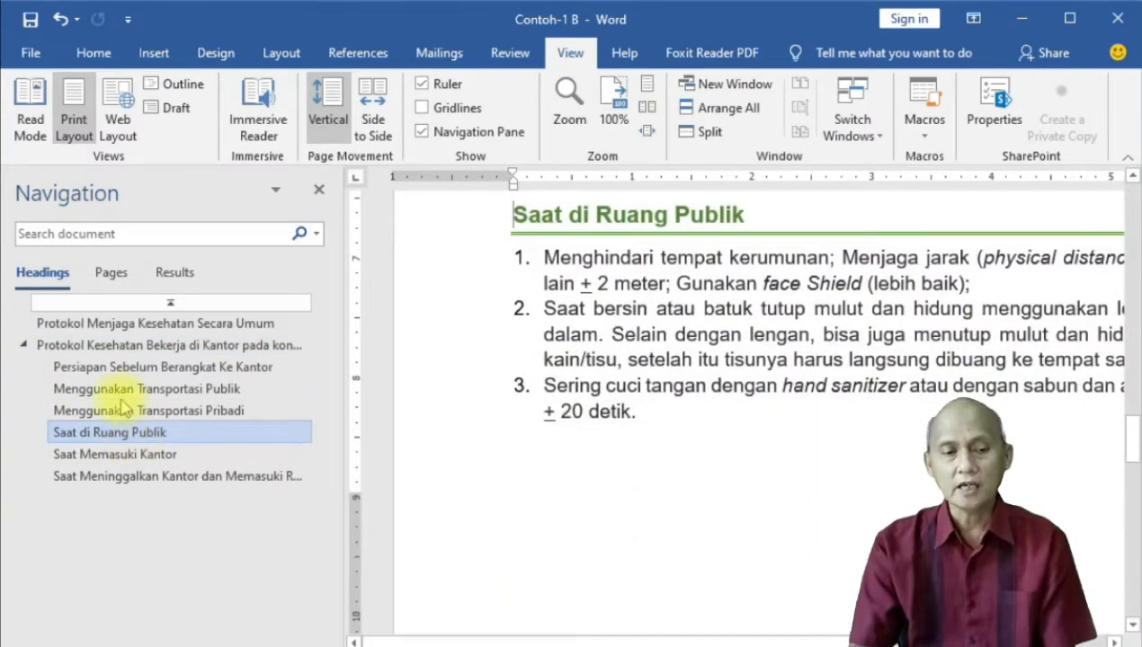
left_click(114, 368)
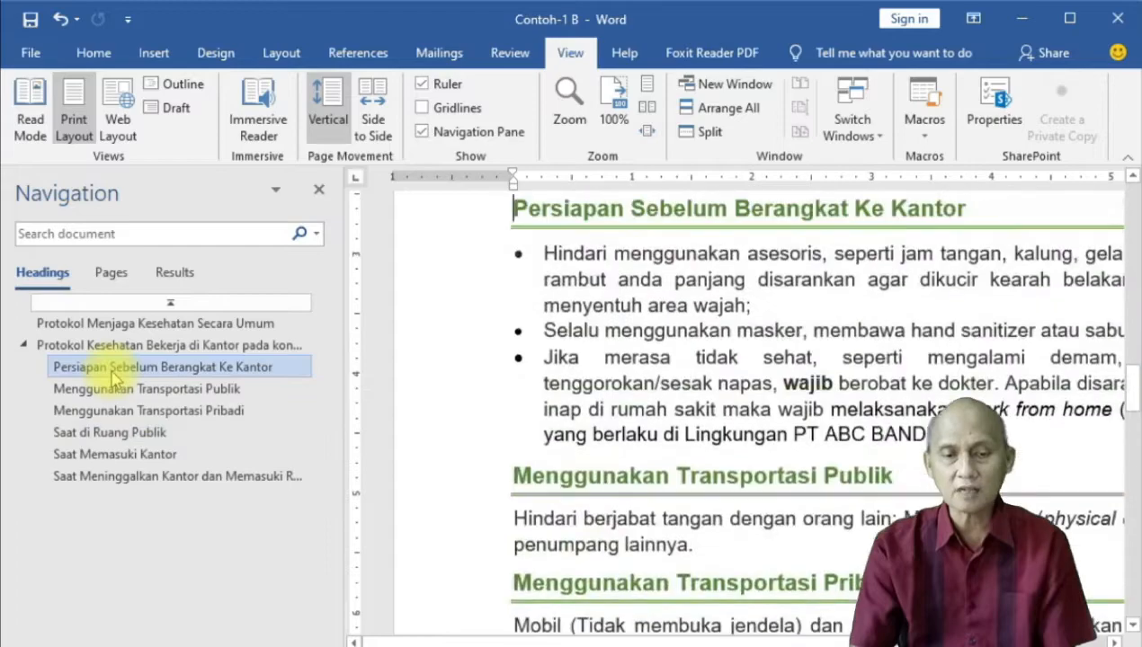
left_click(122, 458)
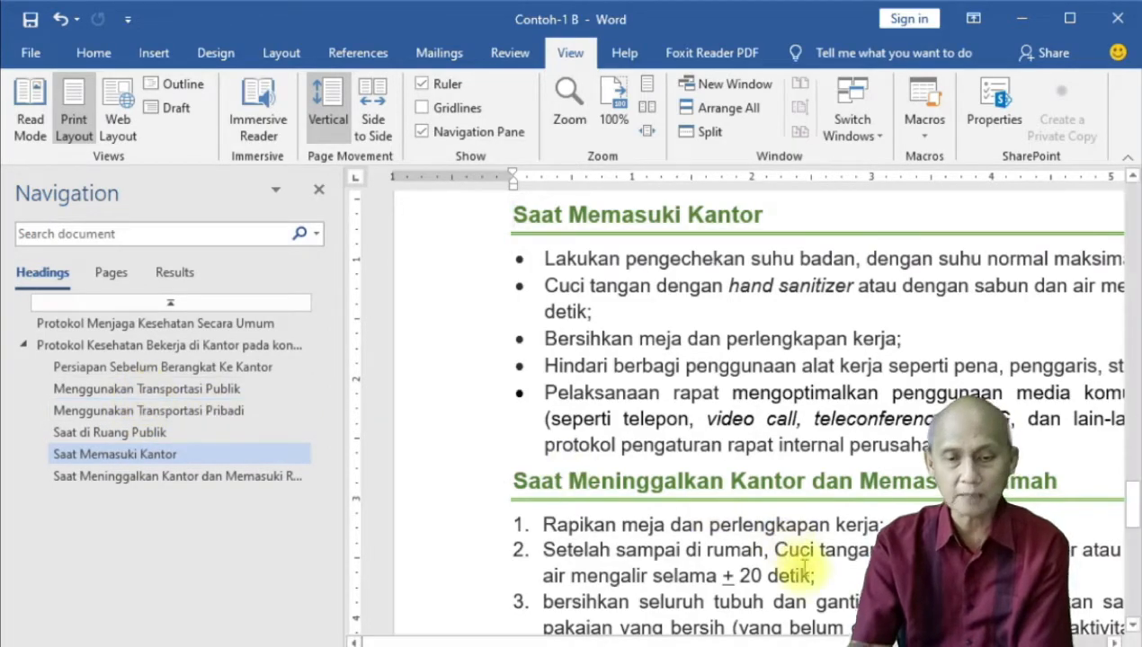
scroll(807, 578, "up", 10)
scroll(807, 578, "up", 1)
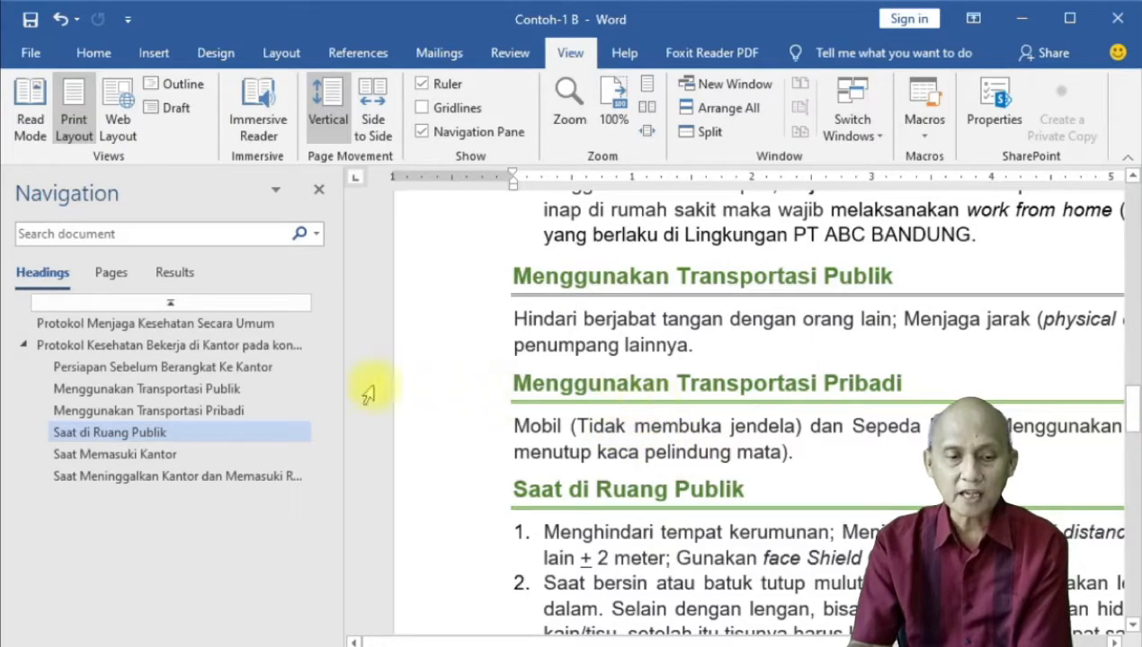
- Move the section "Menggunakan Transportasi Pribadi" above "Menggunakan Transportasi Publik" in the heading outline
left_click(160, 411)
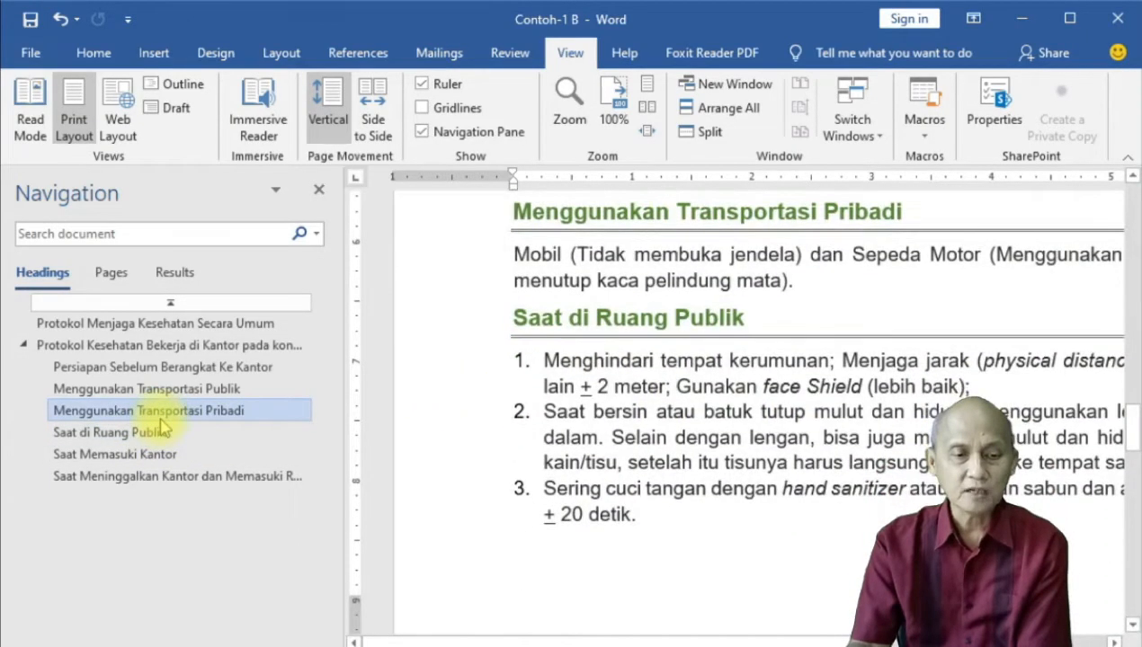
left_click_drag(158, 417, 171, 388)
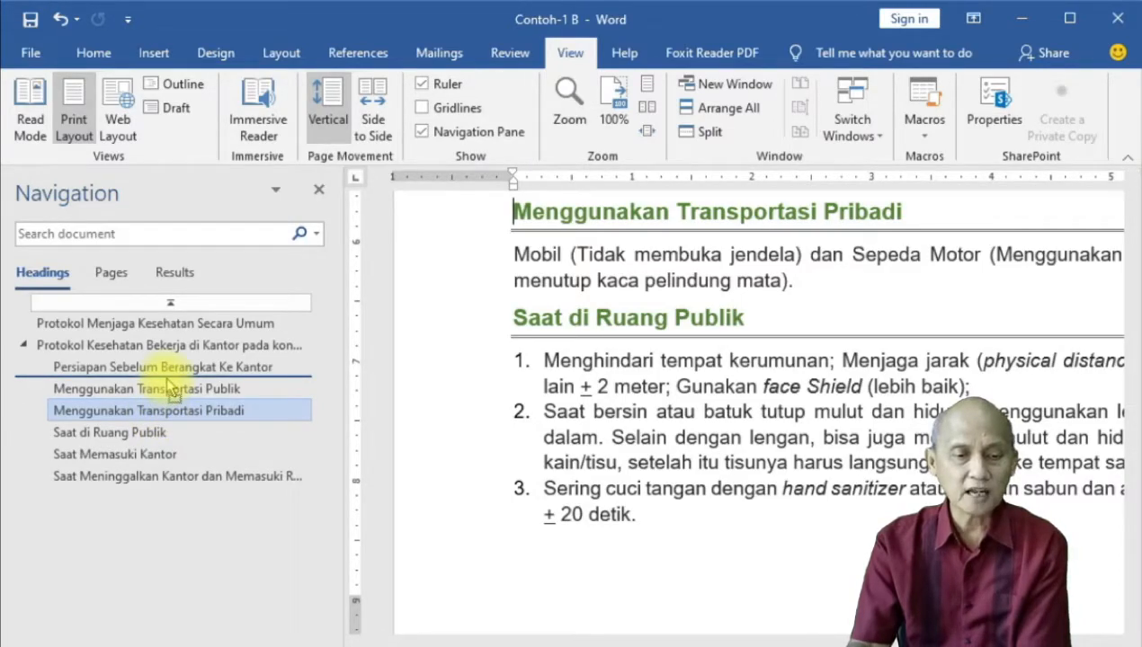
left_click_drag(171, 389, 171, 389)
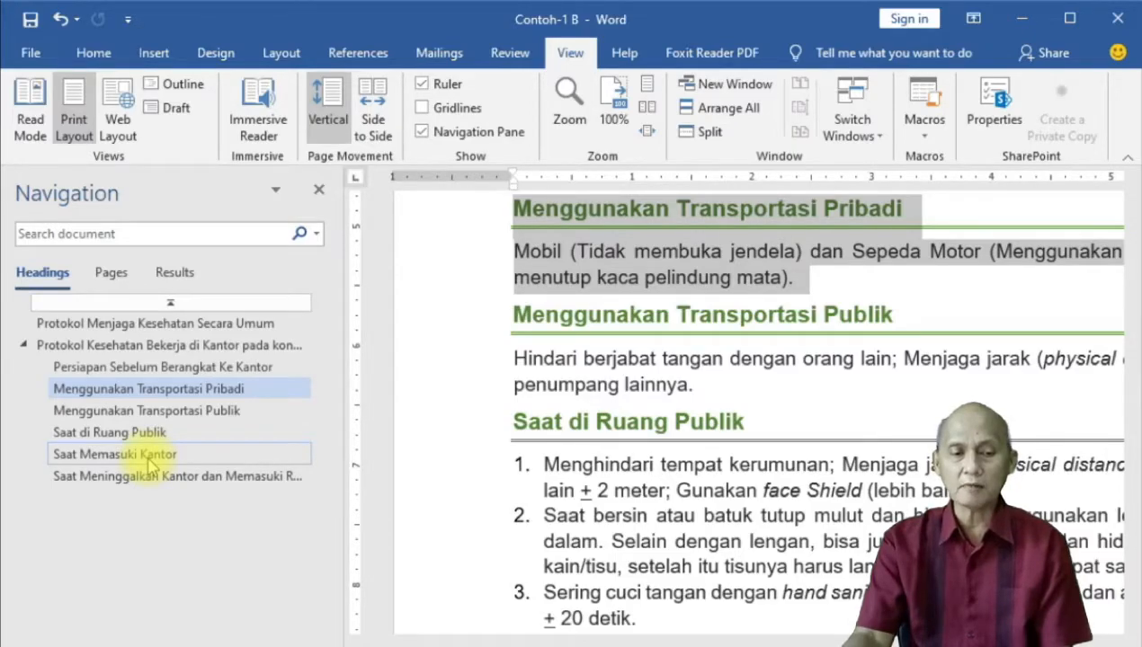
- Move the sections "Saat Memasuki Kantor" and "Saat Meninggalkan Kantor dan Memasuki Rumah" above "Saat di Ruang Publik", in that order
left_click_drag(148, 460, 158, 422)
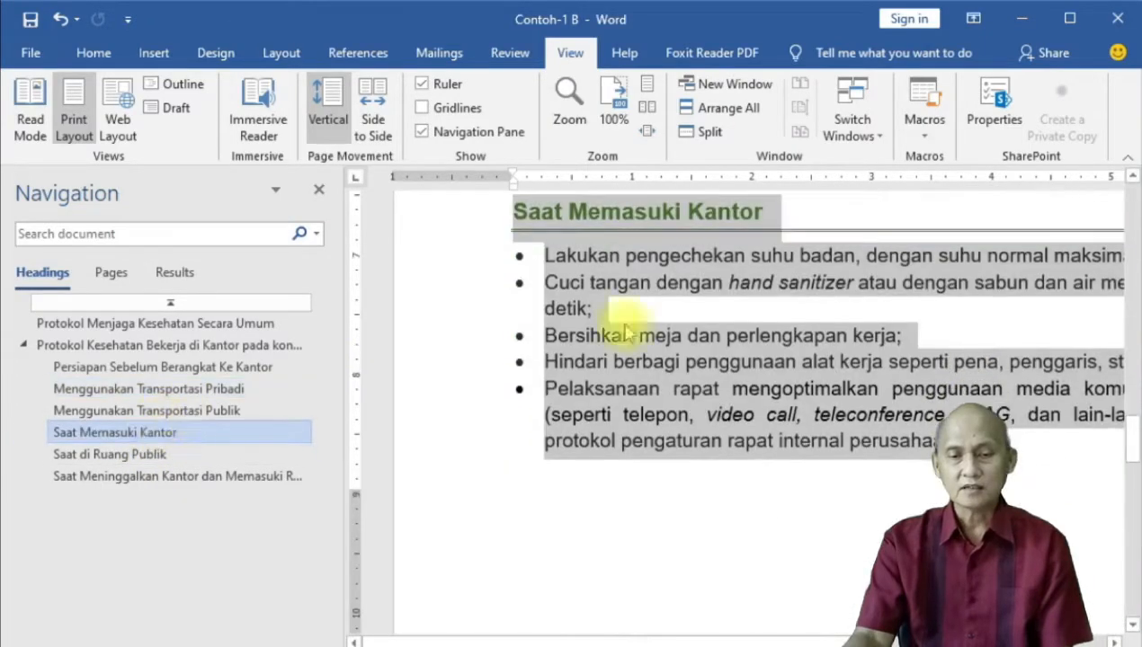
scroll(706, 407, "up", 3)
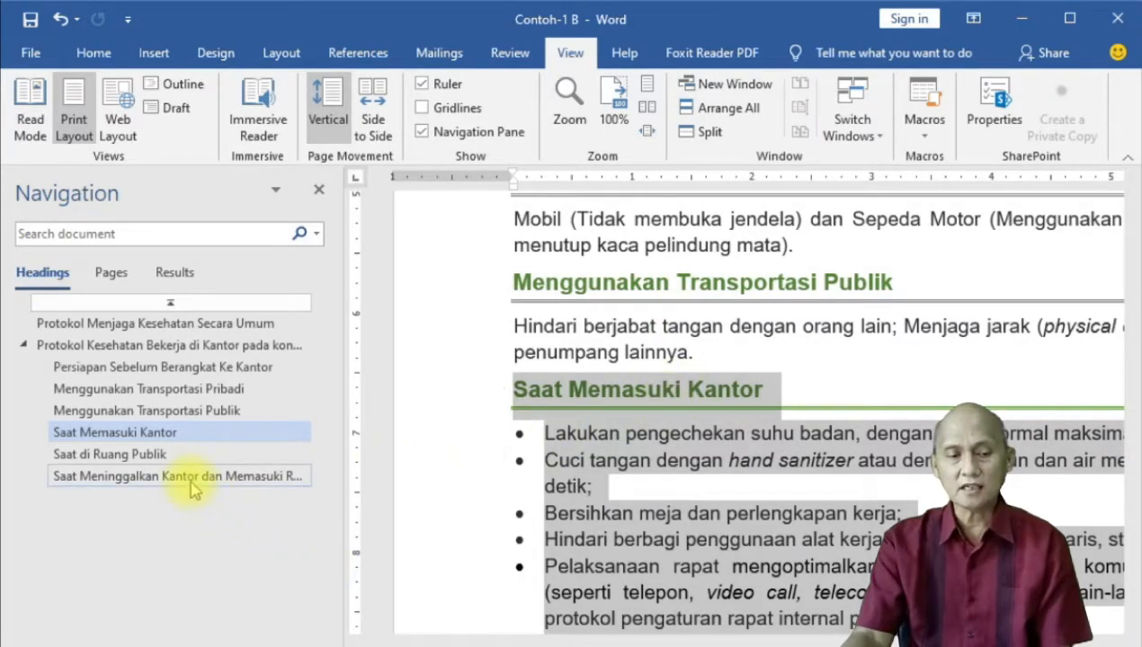
left_click_drag(190, 477, 189, 436)
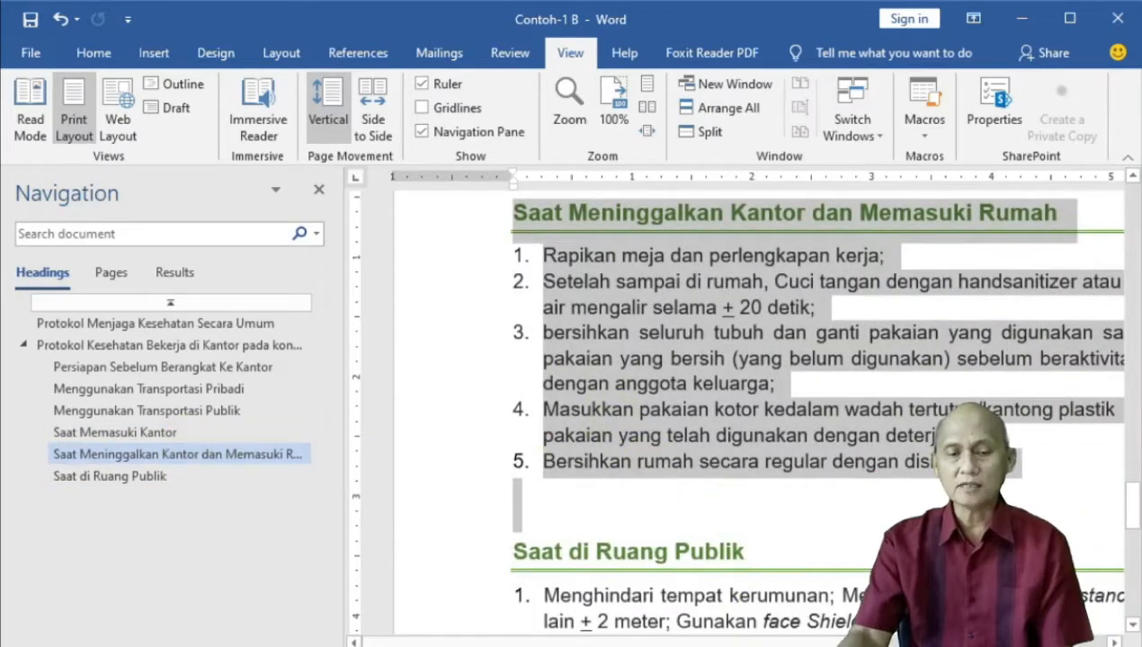
- Delete one empty line at the end of the "Saat Meninggalkan Kantor dan Memasuki Rumah" section and save the document
left_click(544, 497)
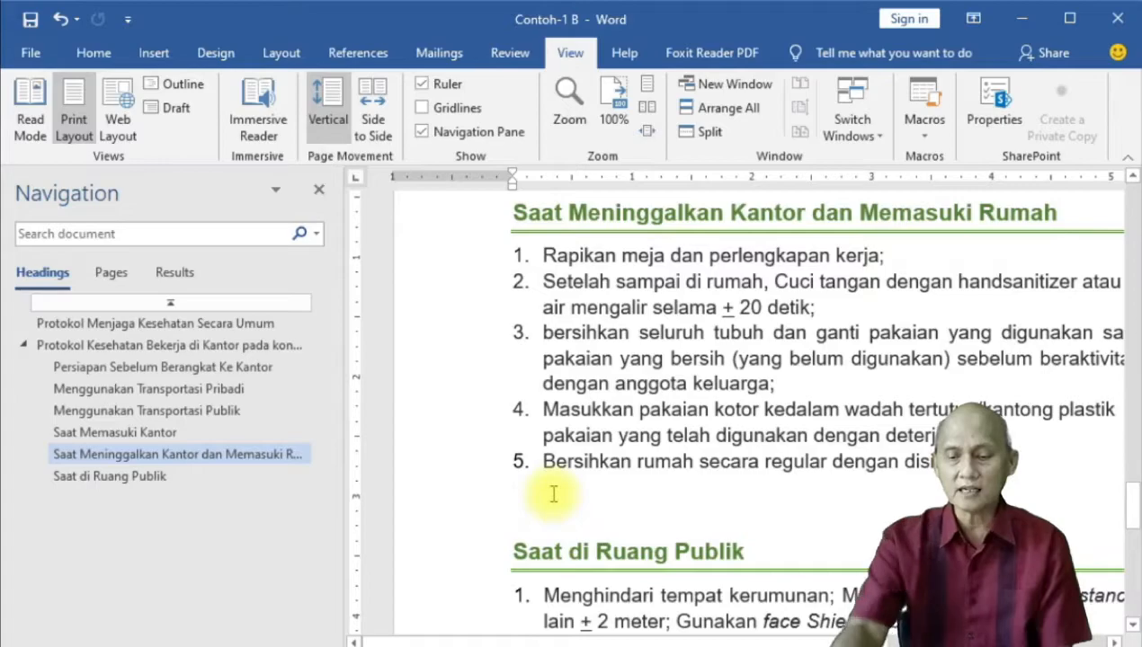
key("Delete")
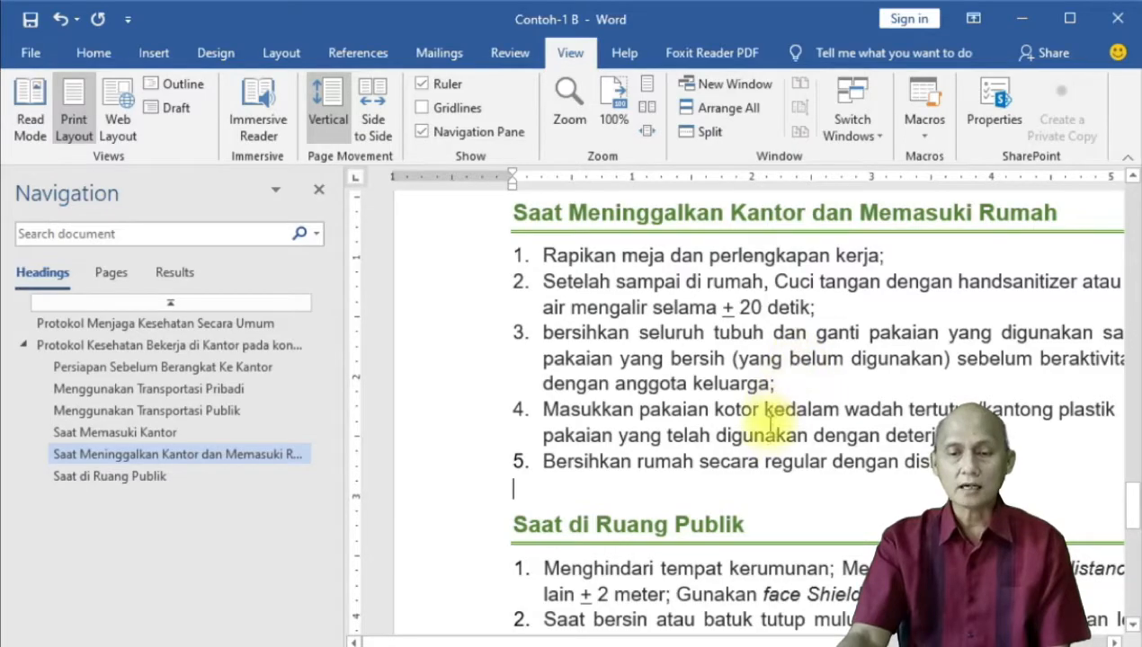
scroll(782, 386, "up", 8)
scroll(772, 421, "up", 10)
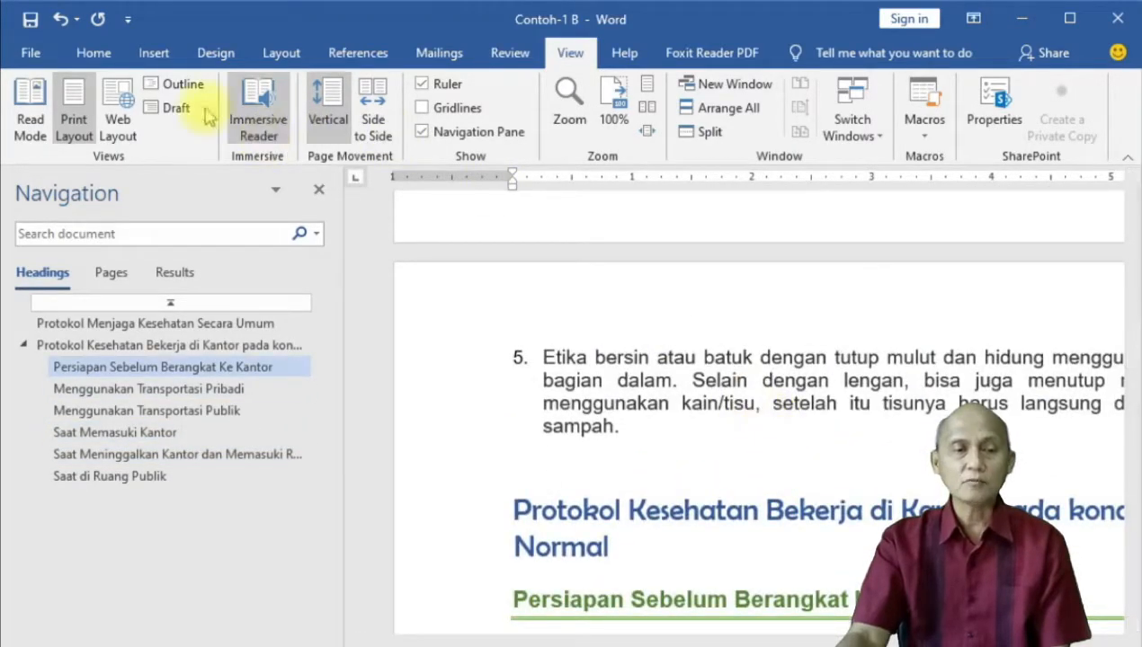
left_click(31, 21)
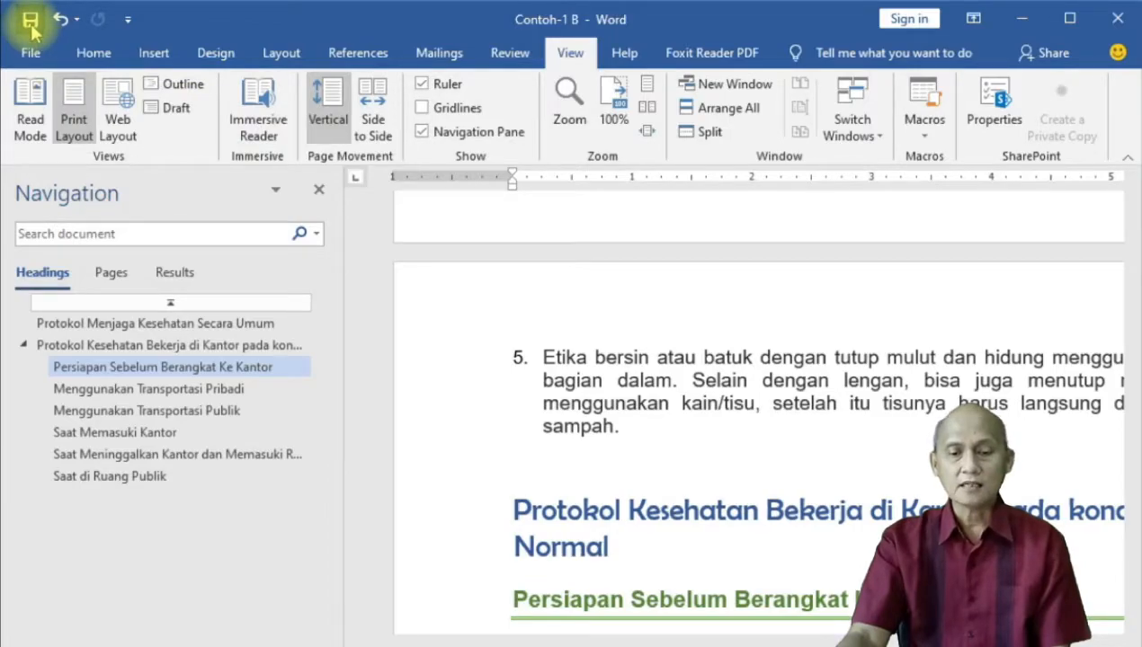
- Close the Navigation Pane and return to the letterhead at the start of the document
left_click(319, 194)
scroll(503, 412, "up", 6)
scroll(520, 416, "up", 10)
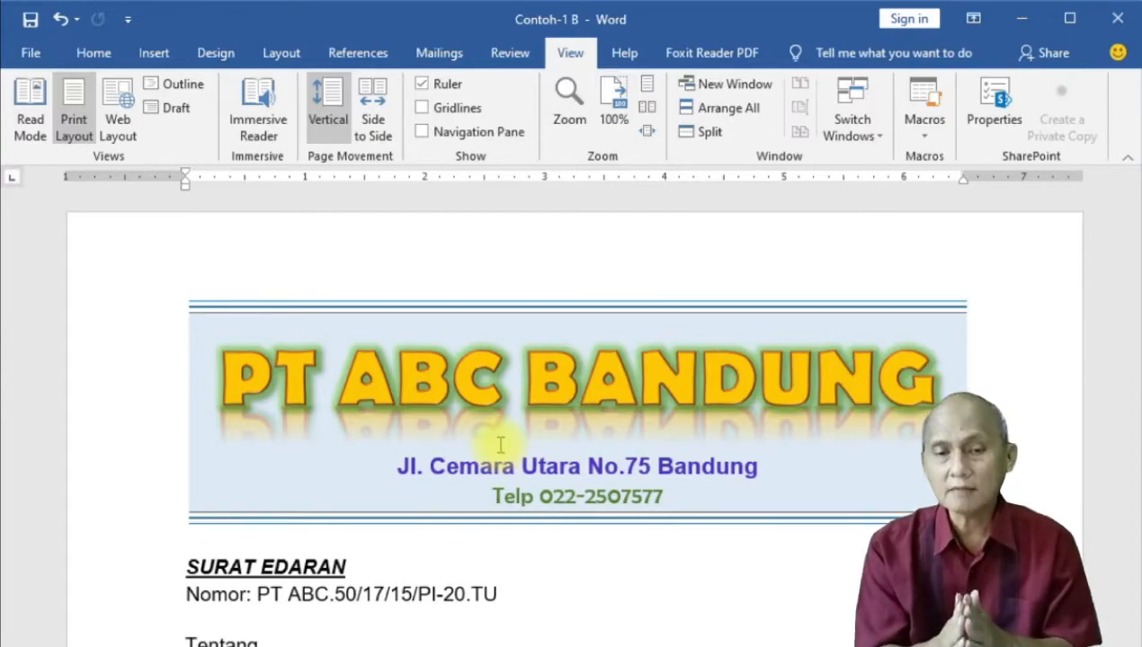
- Switch the heading "Protokol Menjaga Kesehatan Secara Umum" to the Normal style and back to Heading 1
left_click(90, 54)
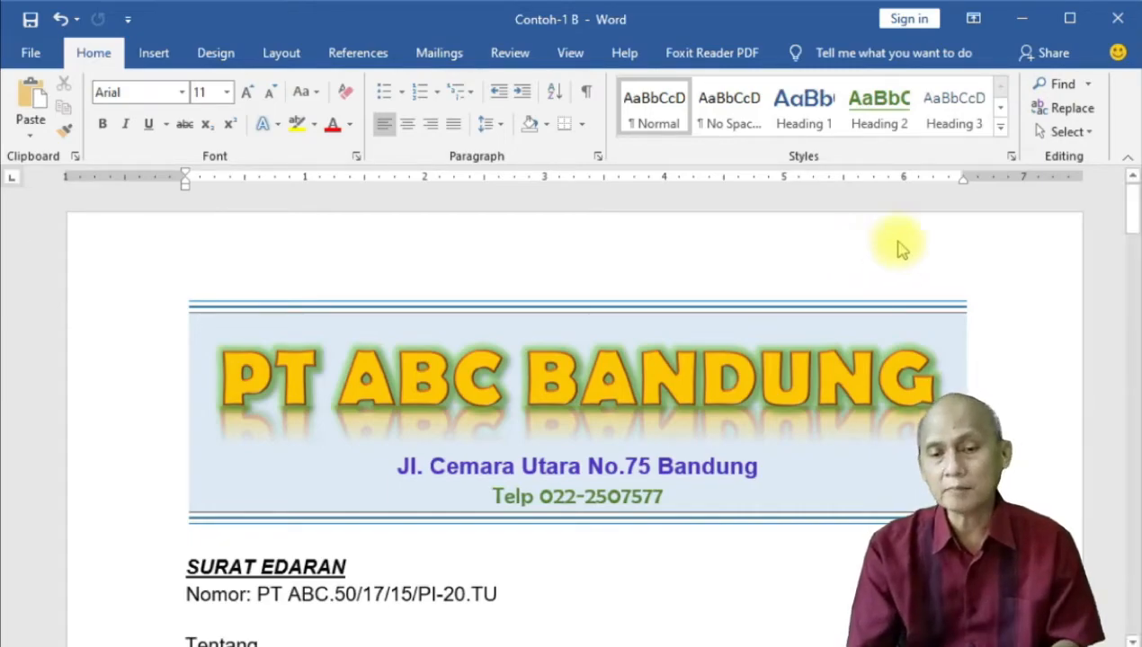
scroll(601, 345, "down", 8)
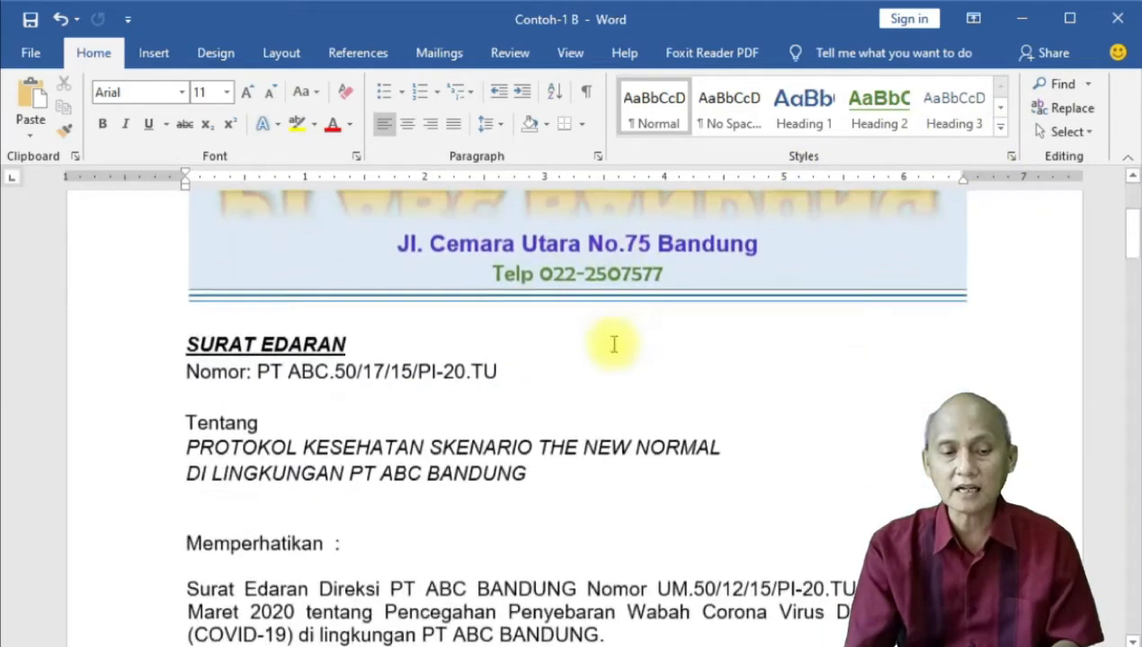
scroll(288, 619, "down", 2)
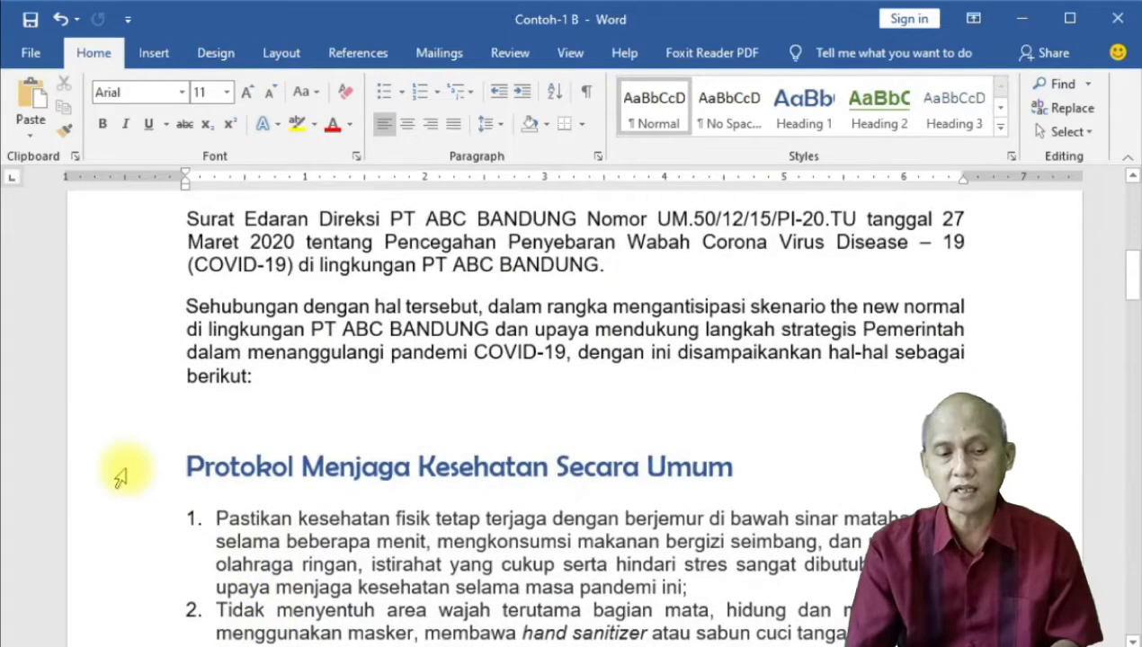
left_click(112, 467)
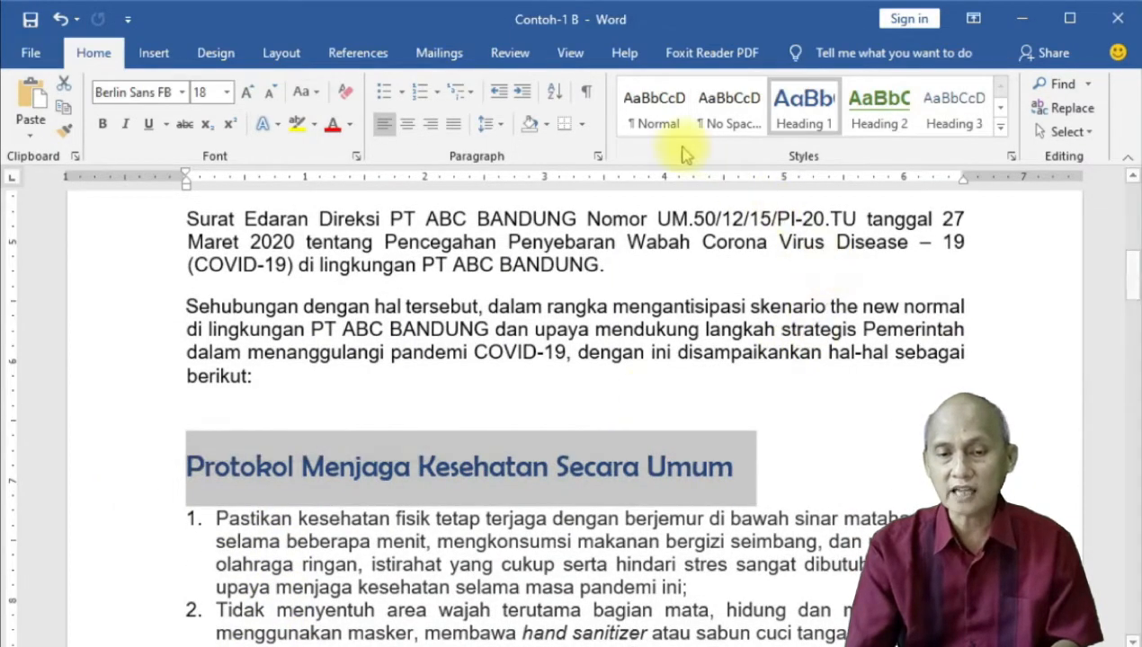
left_click(658, 110)
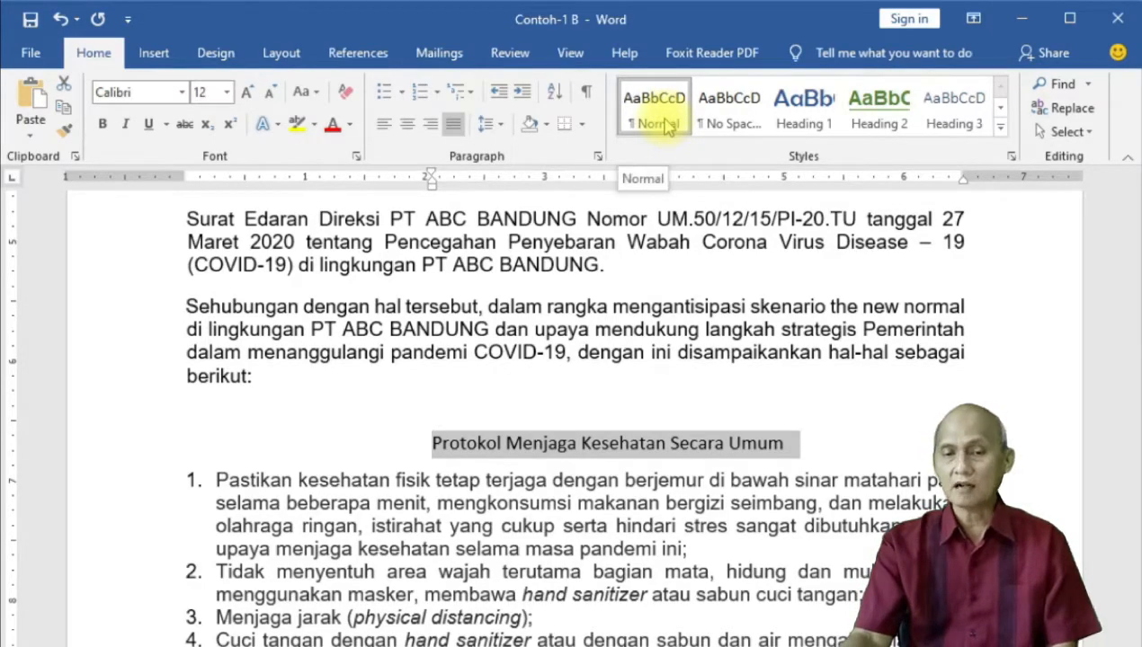
left_click(803, 115)
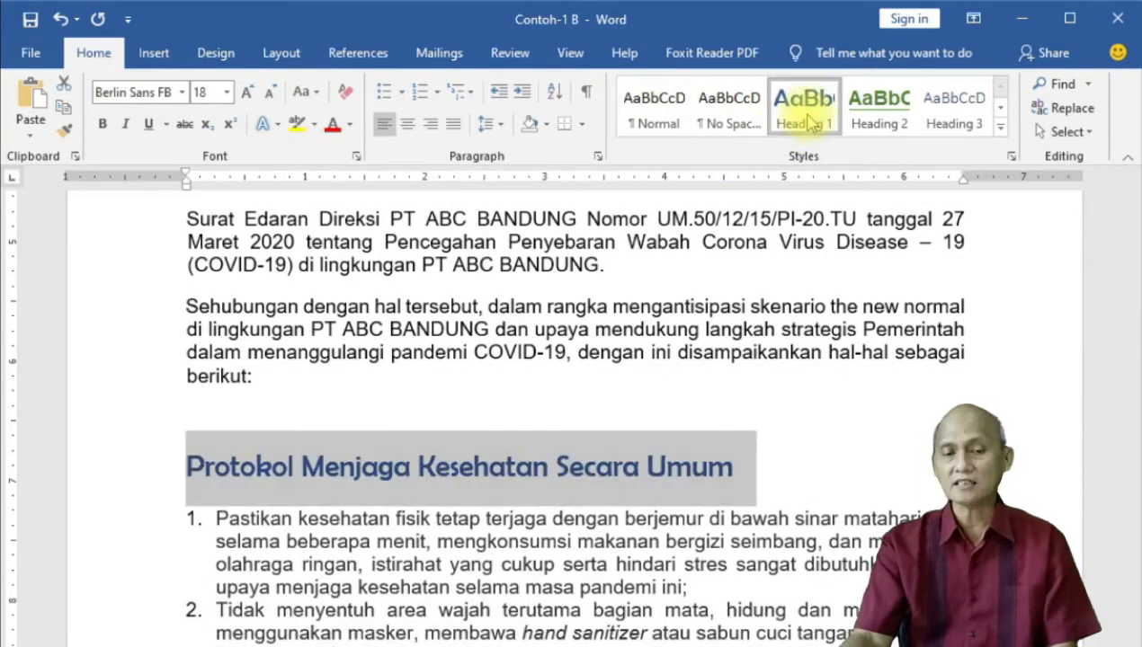
left_click(641, 305)
- Expand the style gallery to view all available styles and go back up to the "SURAT EDARAN" title
scroll(697, 346, "up", 4)
scroll(719, 341, "up", 1)
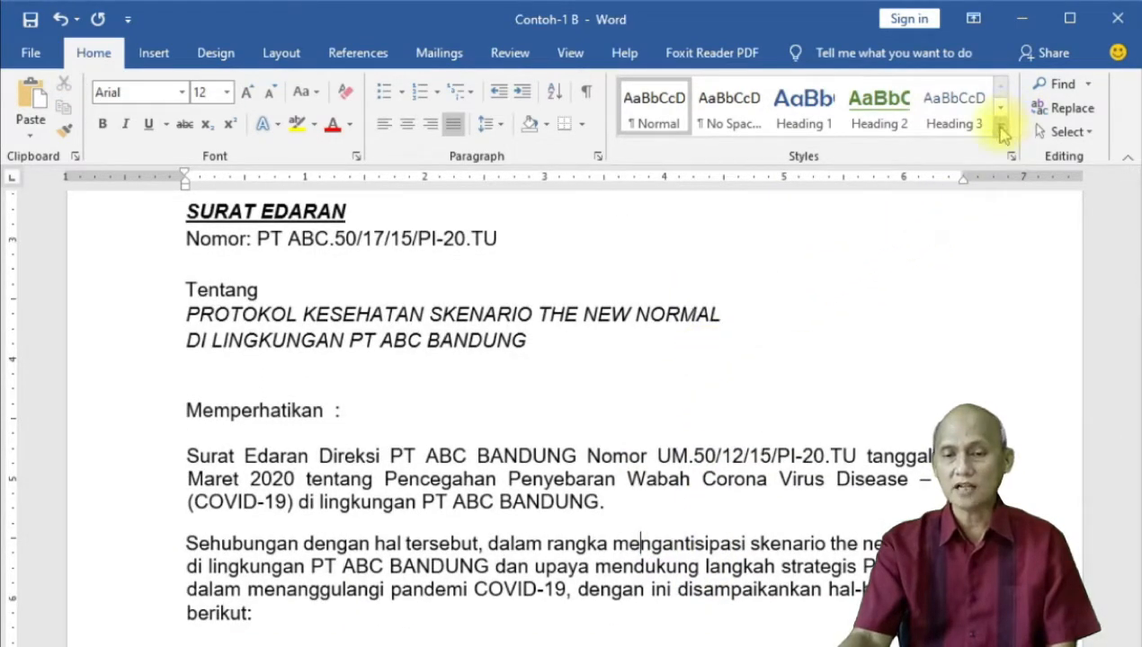
left_click(1000, 131)
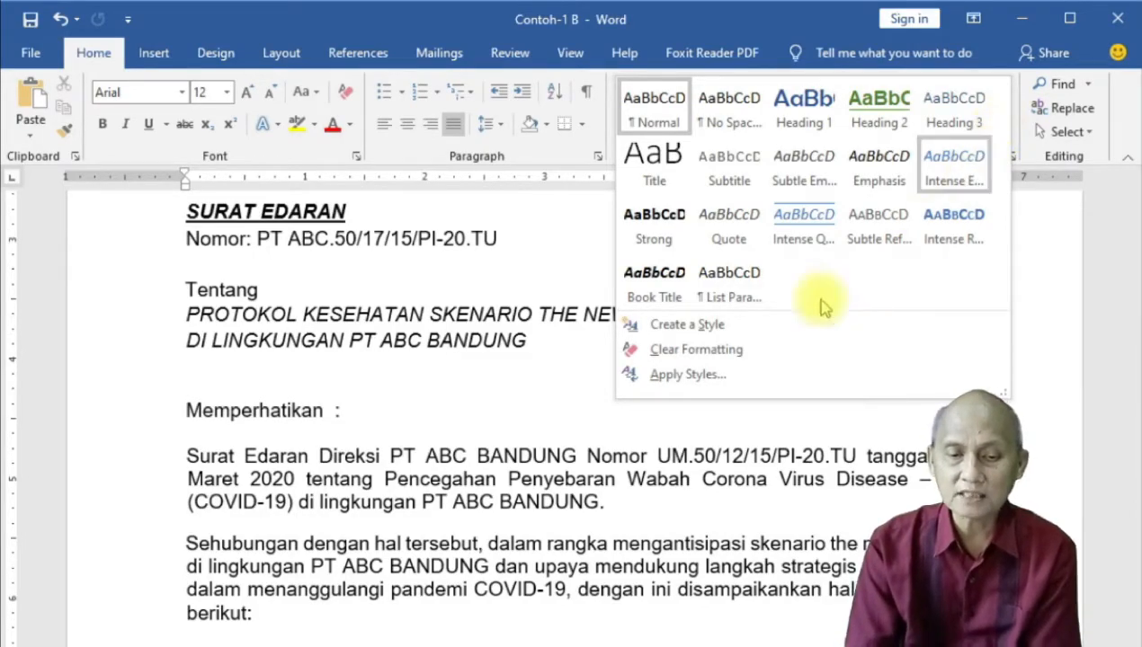
scroll(526, 497, "up", 2)
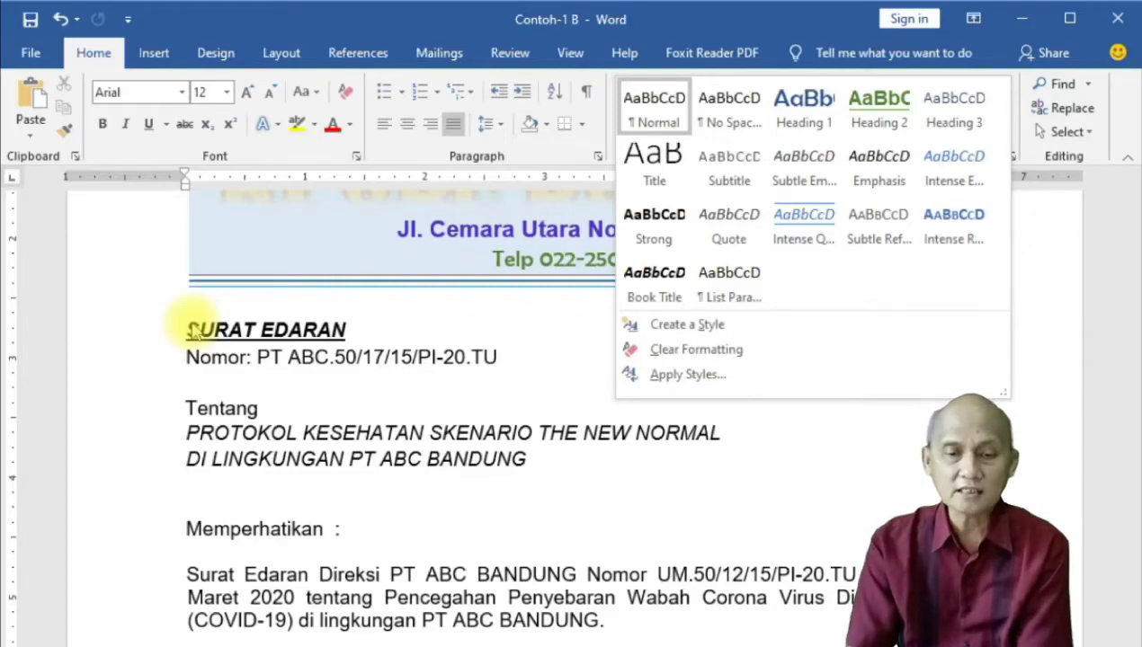
- Create a new paragraph style named "Judul" from the current formatting
left_click(286, 454)
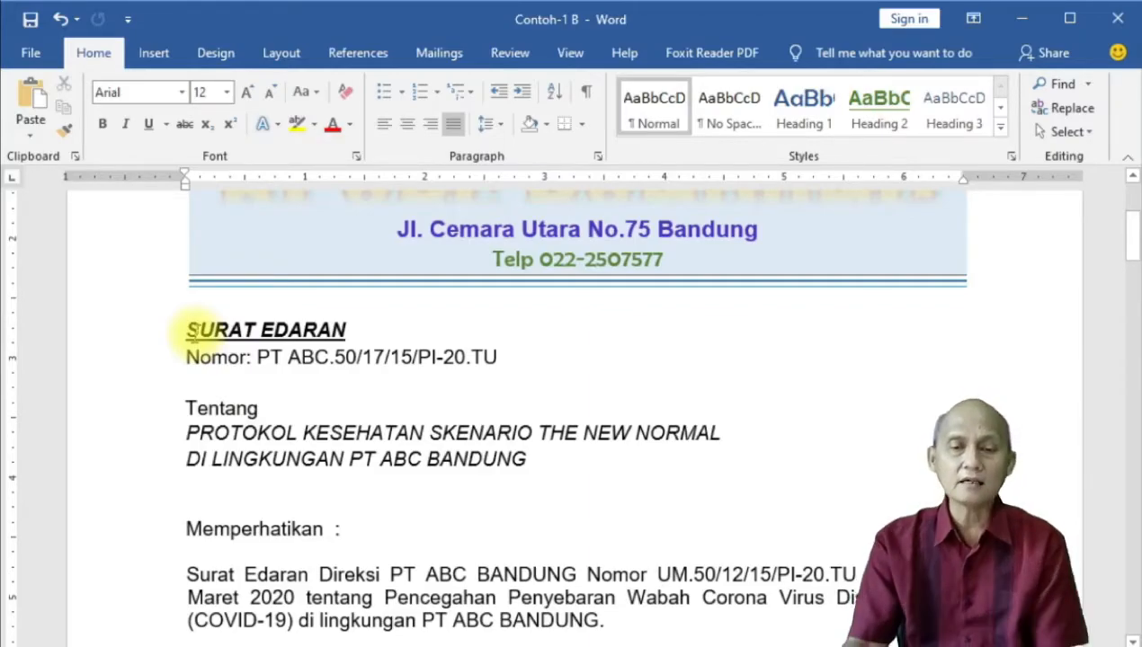
left_click(1001, 129)
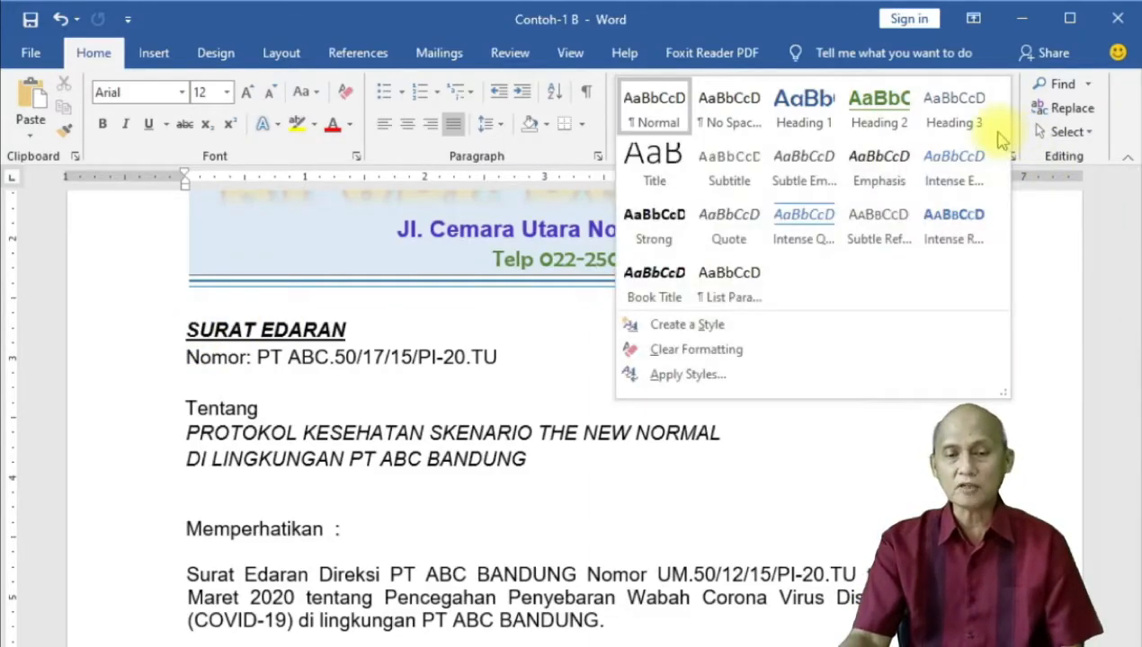
left_click(719, 327)
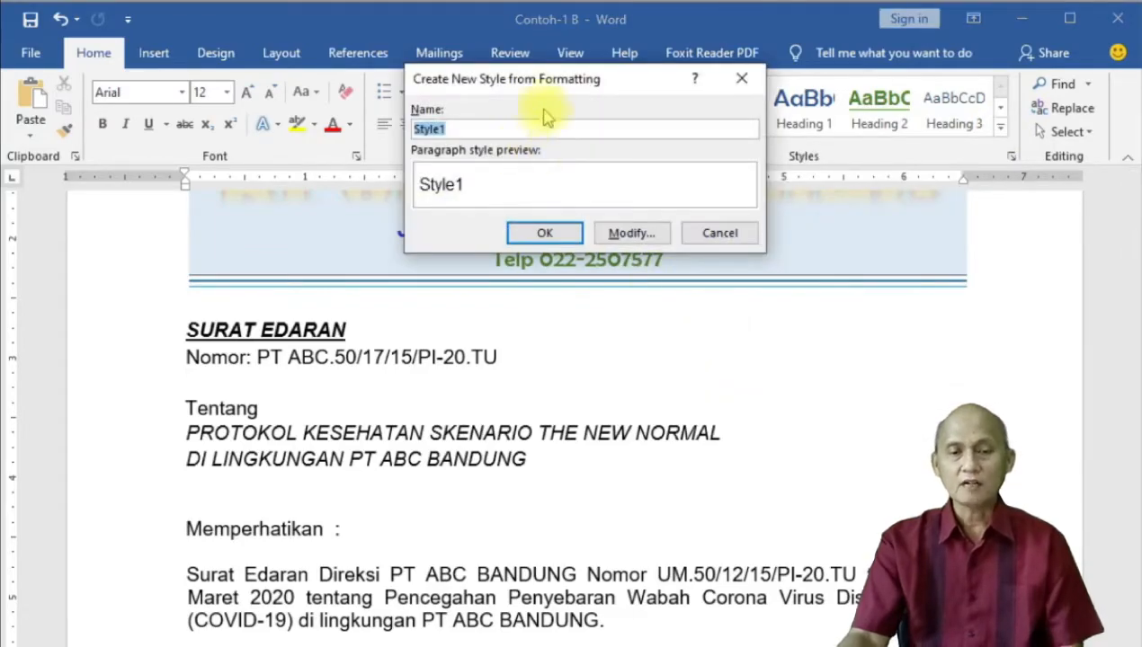
left_click_drag(522, 82, 578, 271)
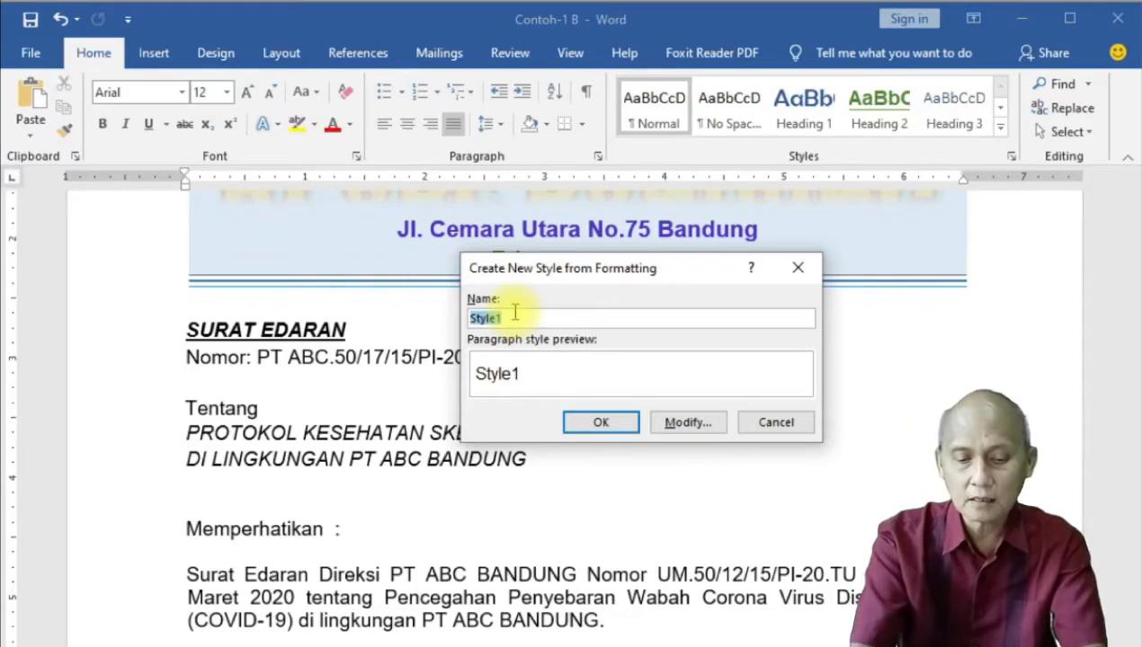
type("Ju")
key("BackSpace")
type("udul")
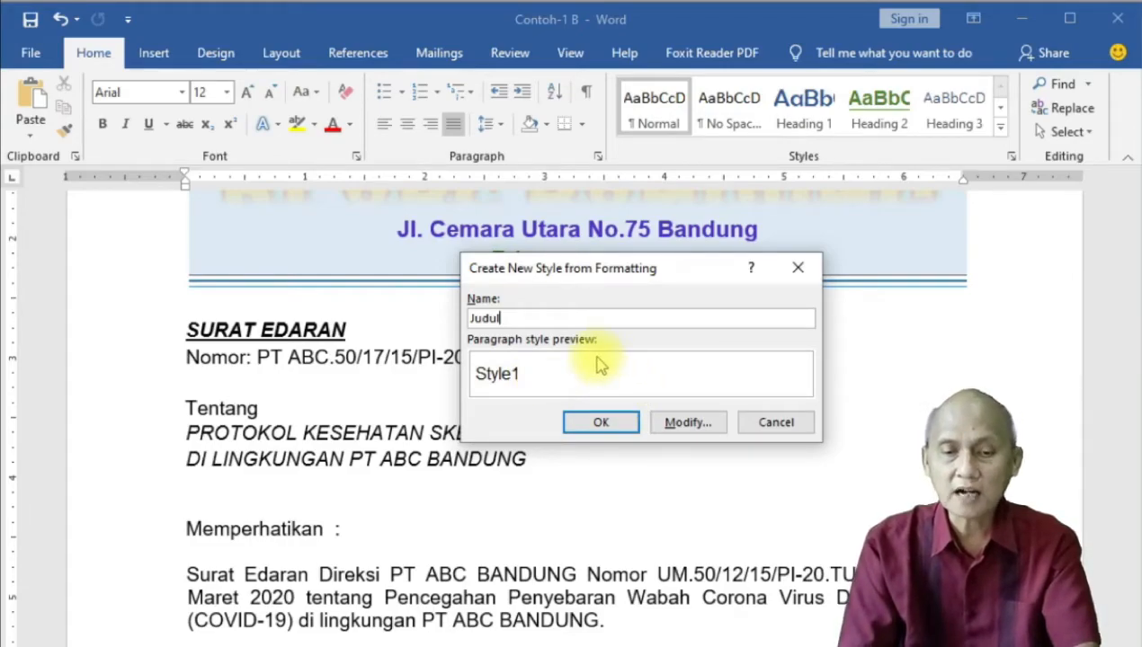
left_click(596, 423)
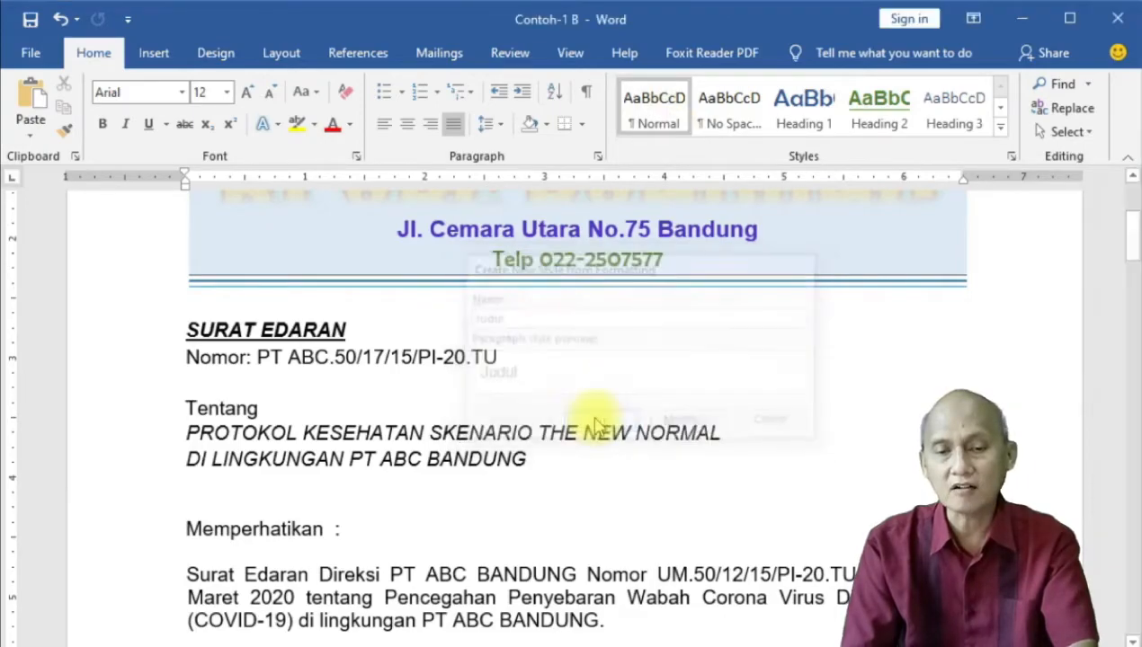
- Apply the Judul style to the "Tentang" line, switch it to Normal and back to Judul
scroll(596, 423, "down", 1)
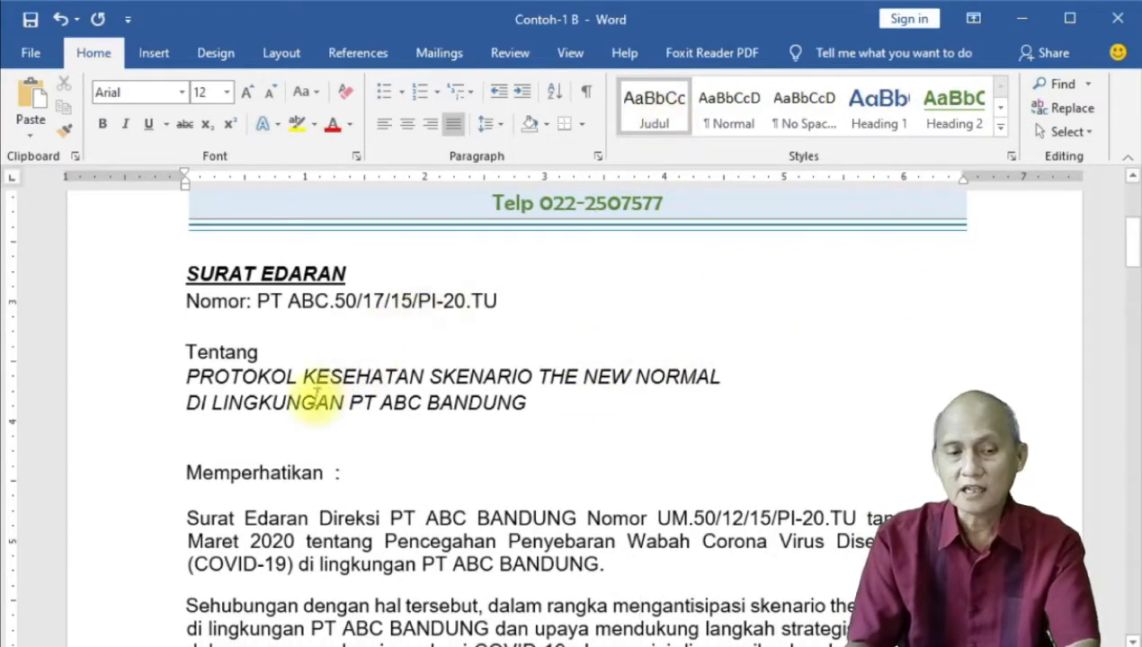
left_click_drag(186, 352, 320, 355)
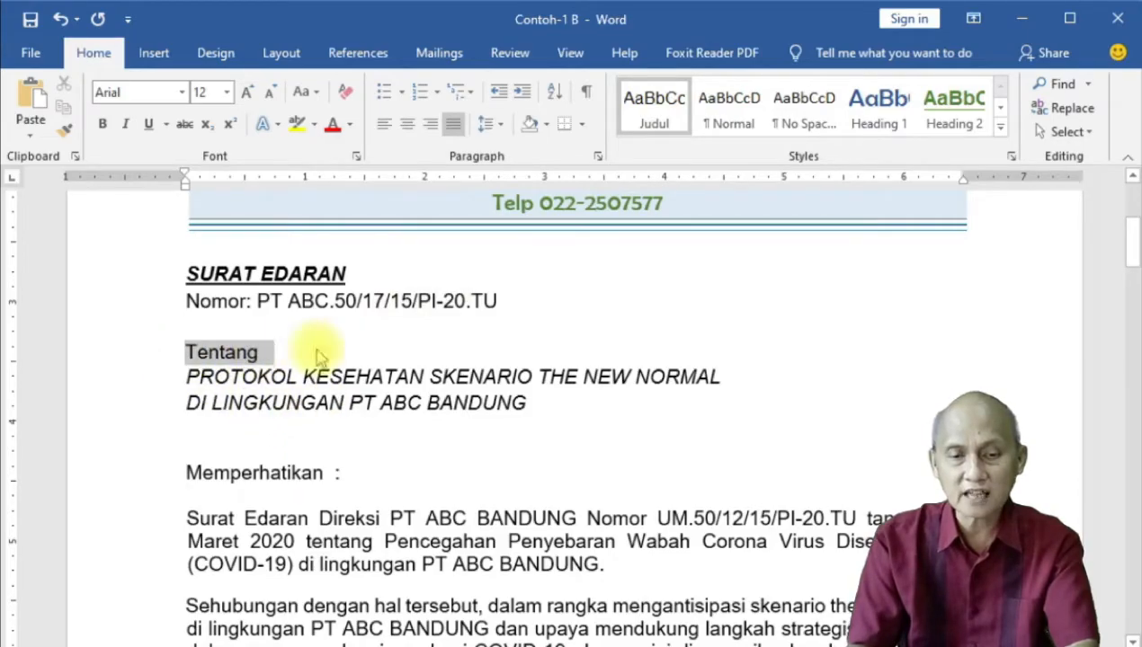
left_click(659, 115)
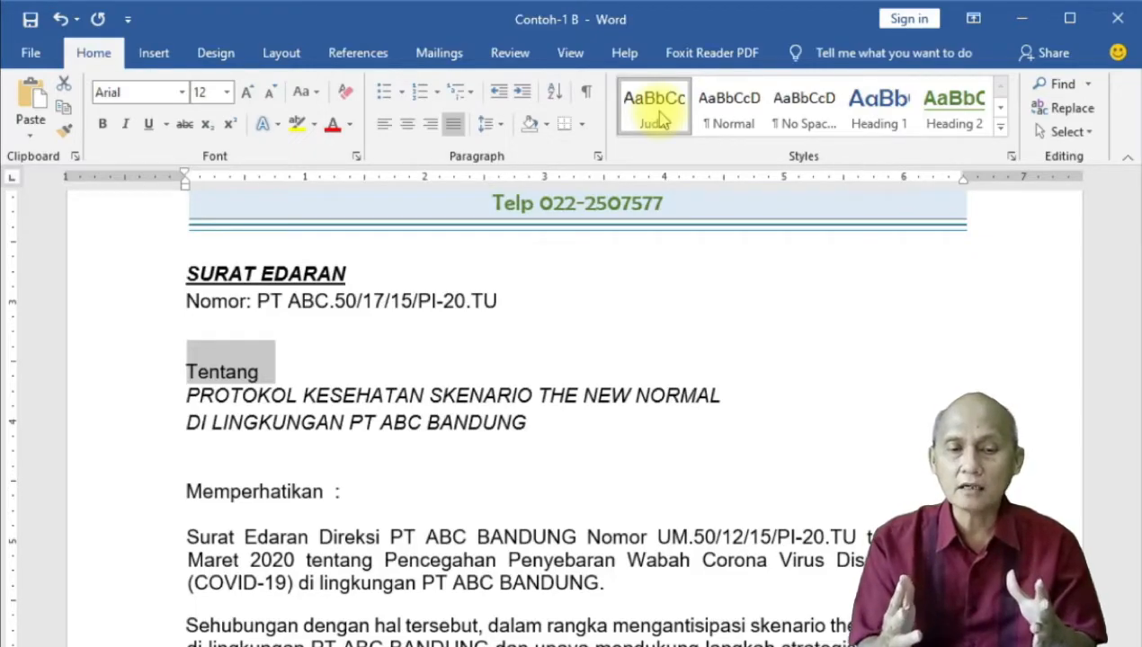
left_click(715, 110)
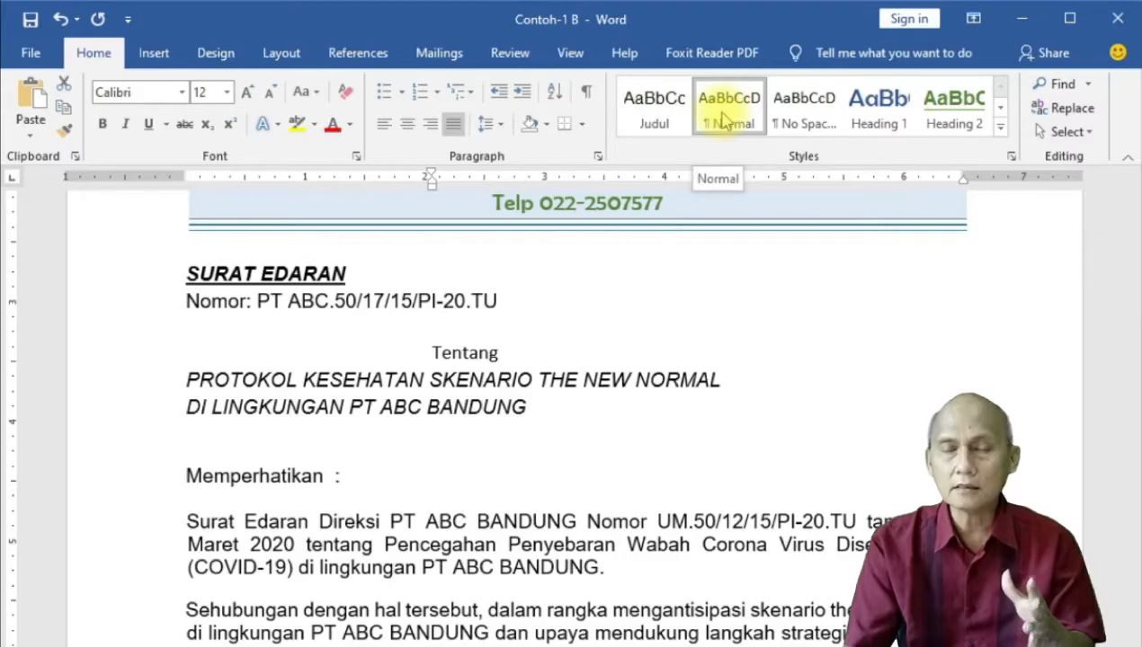
left_click(657, 112)
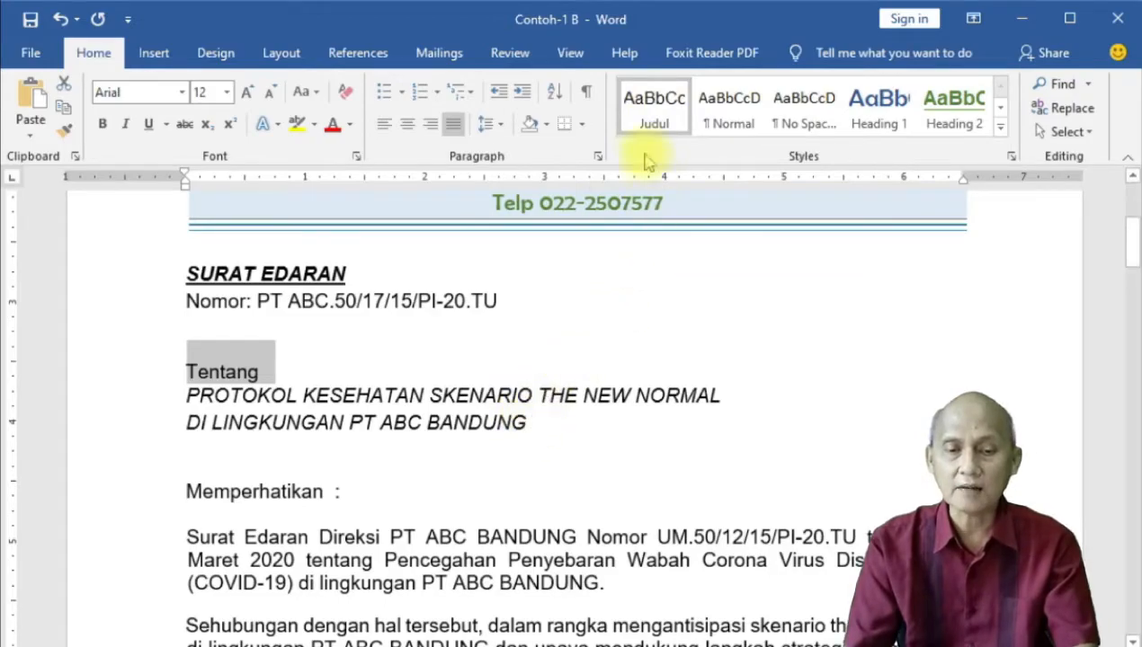
- Modify the Judul style to 16 pt bold text in dark orange (Accent 2) with centered alignment
right_click(667, 110)
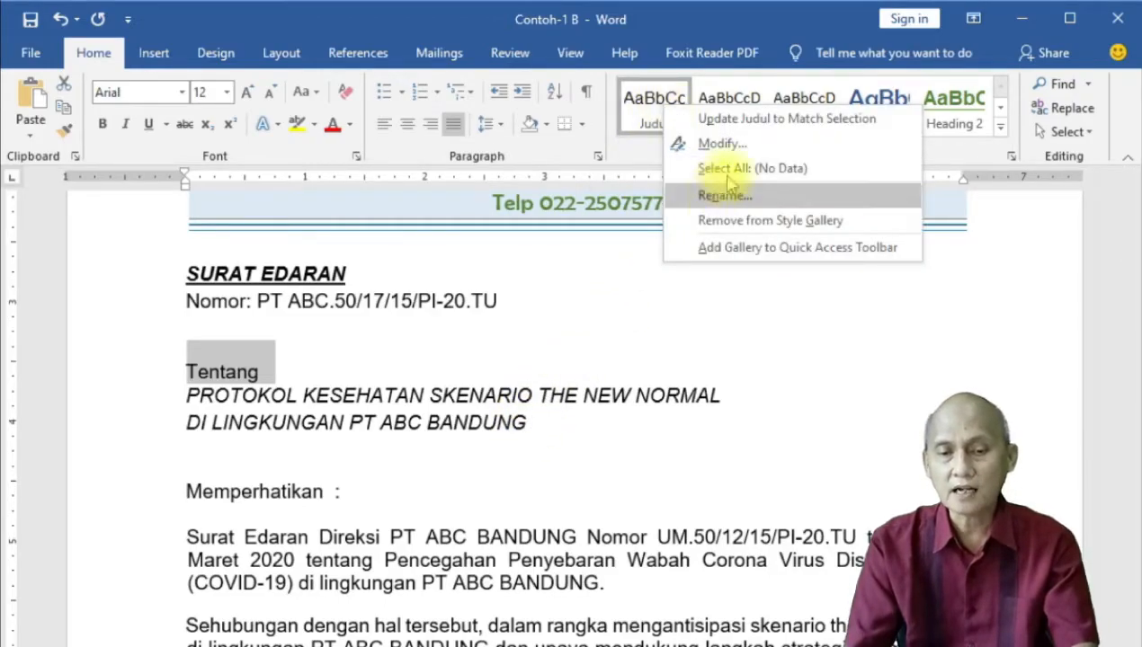
left_click(692, 144)
left_click_drag(663, 129, 529, 63)
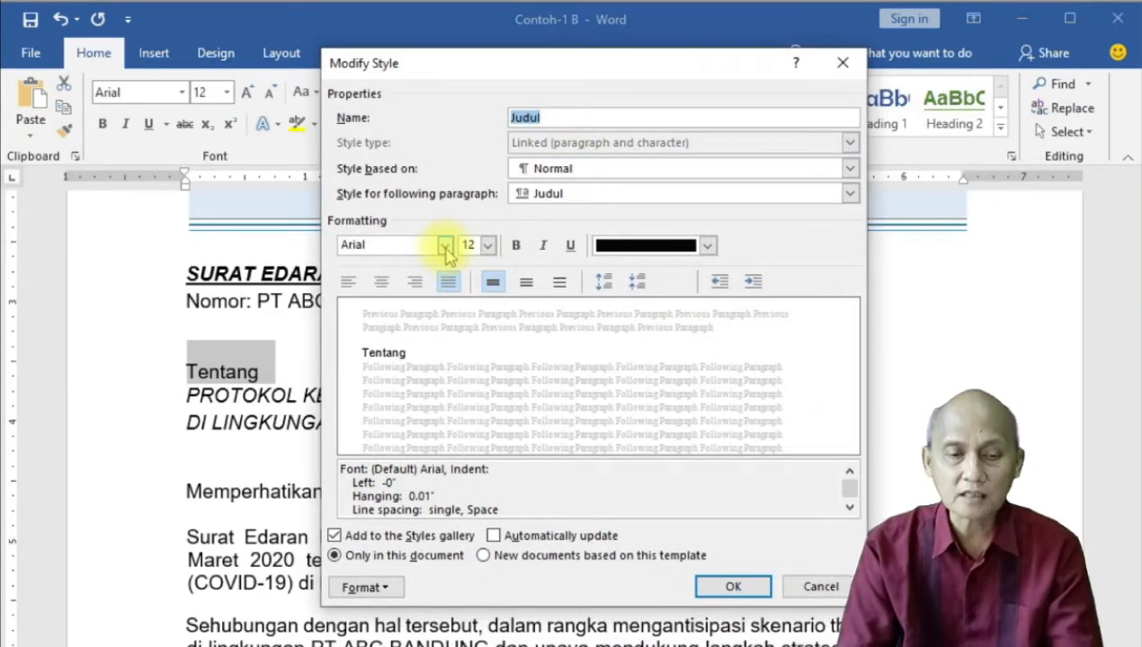
left_click(487, 245)
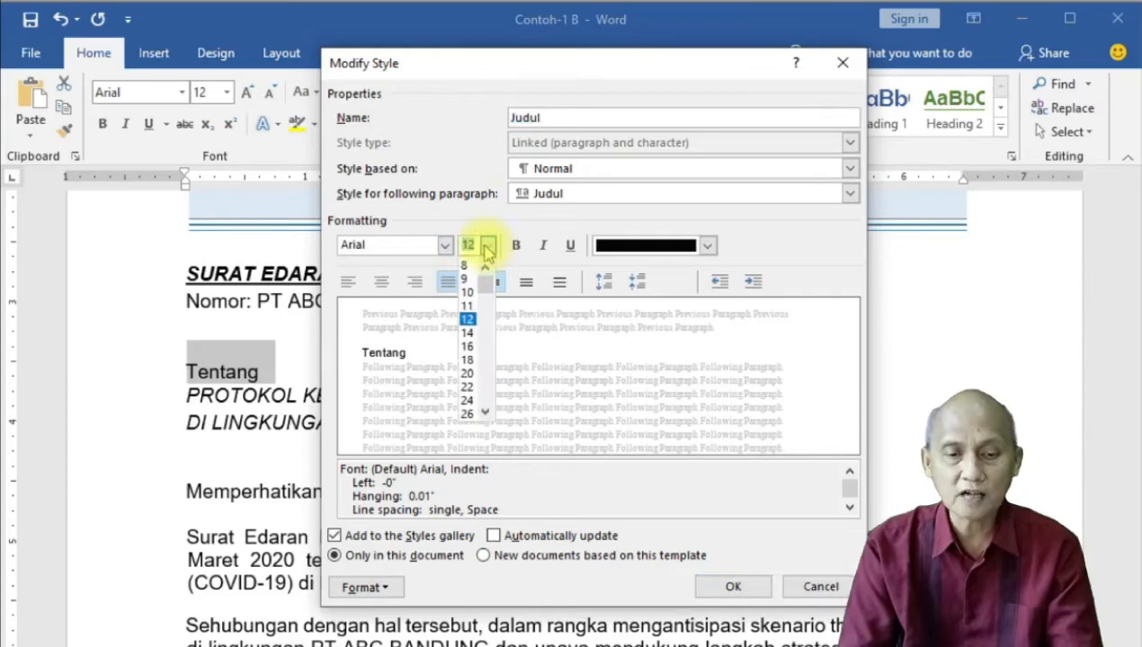
left_click(467, 347)
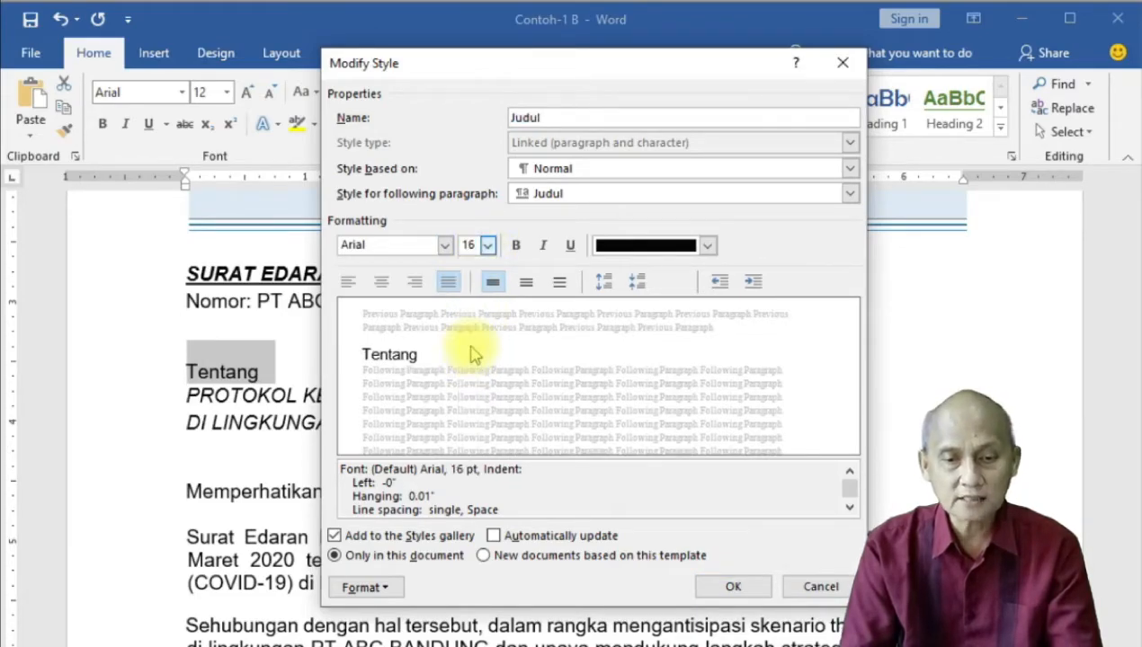
left_click(516, 247)
left_click(708, 245)
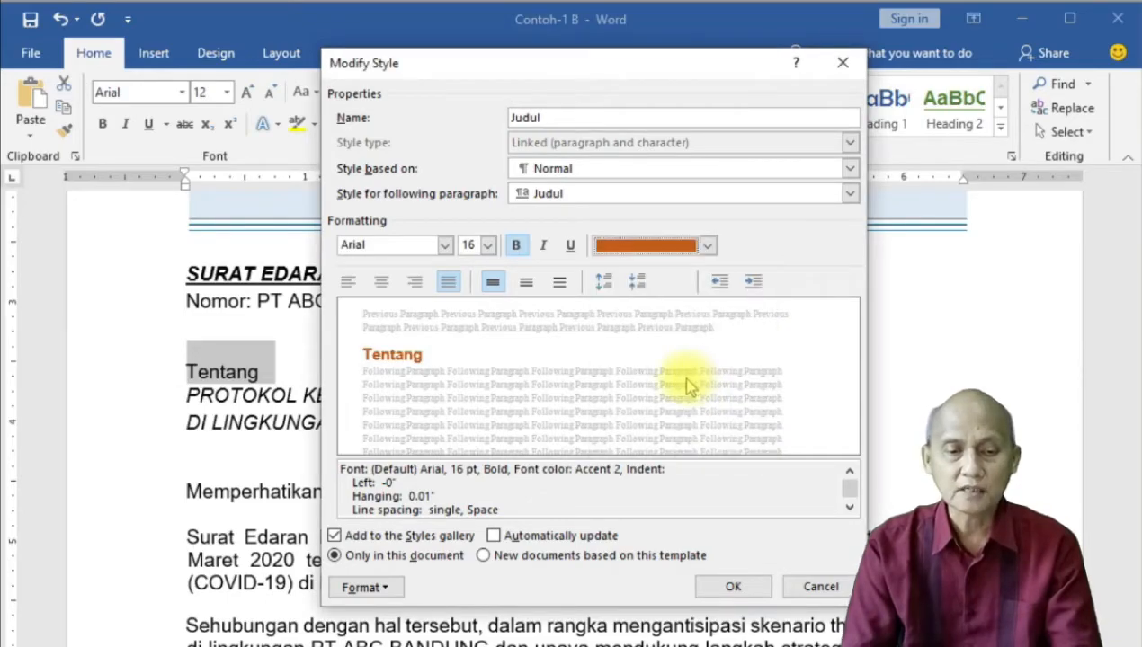
left_click(382, 284)
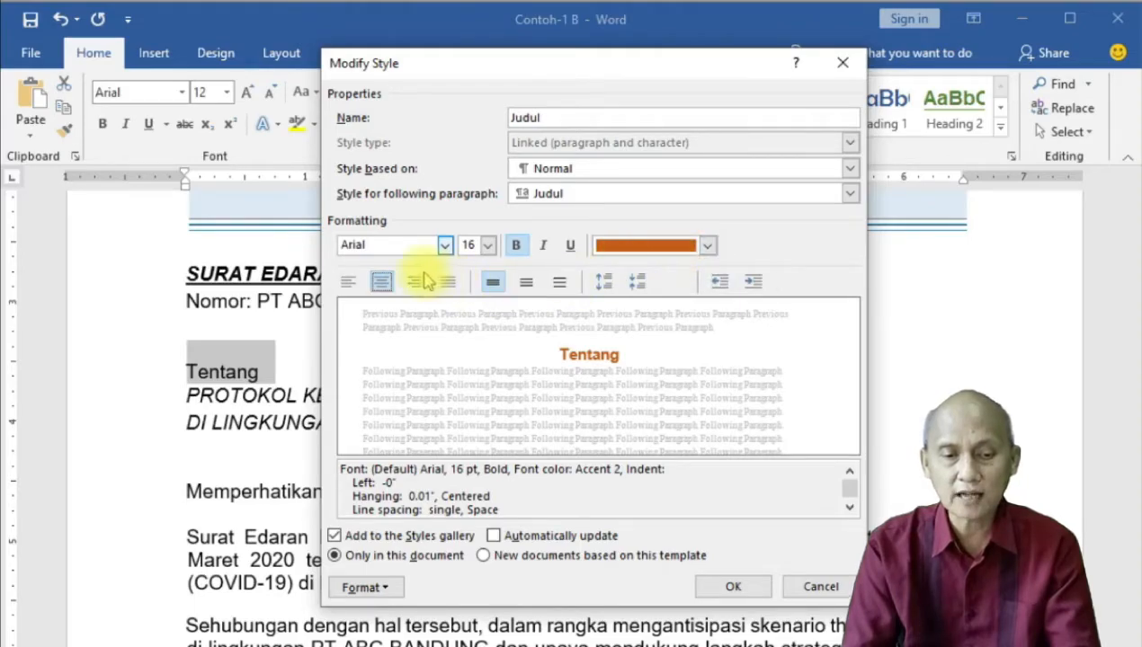
- Set the Judul style's spacing after to 12 pt and its left indent to 0, and save the style changes
left_click(376, 589)
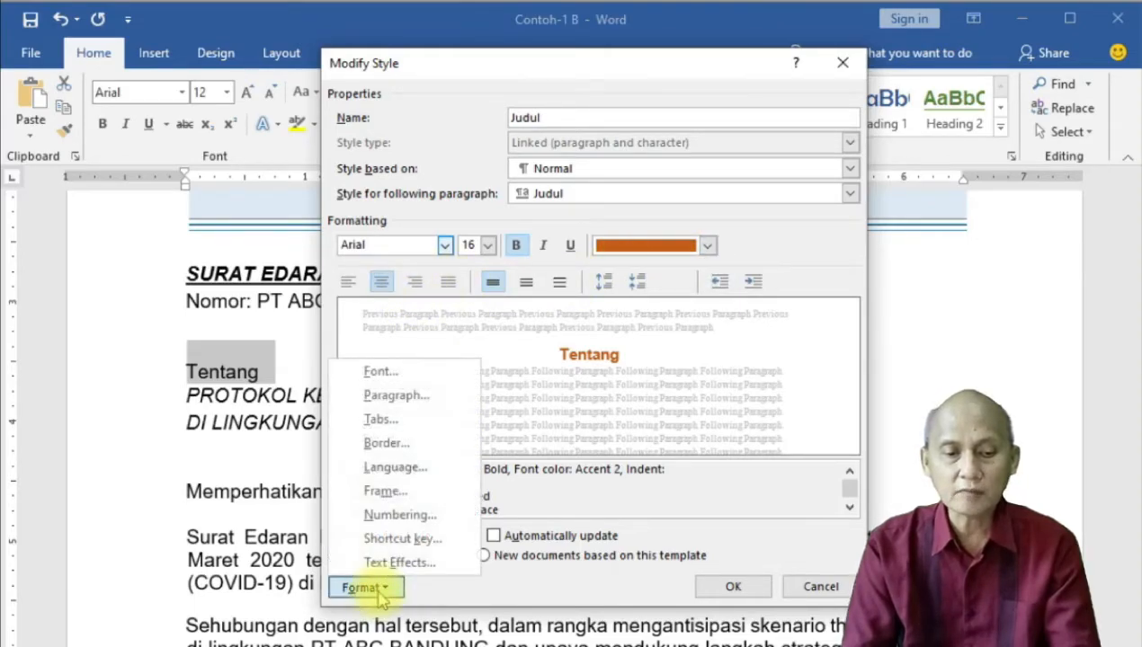
left_click(403, 399)
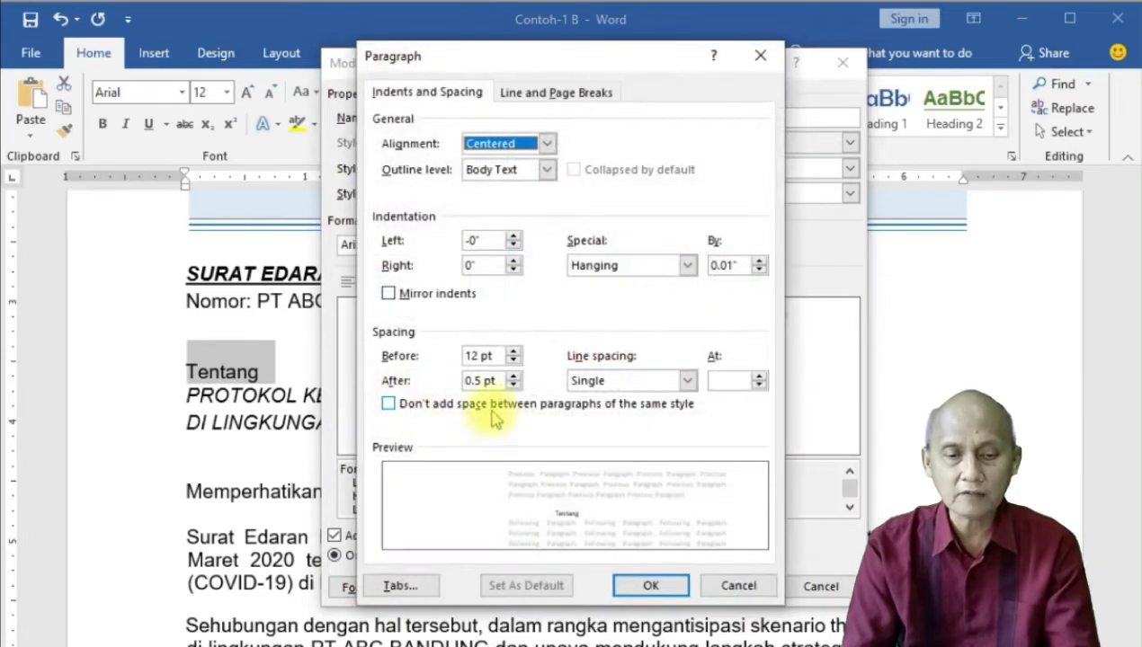
left_click(513, 377)
left_click(514, 377)
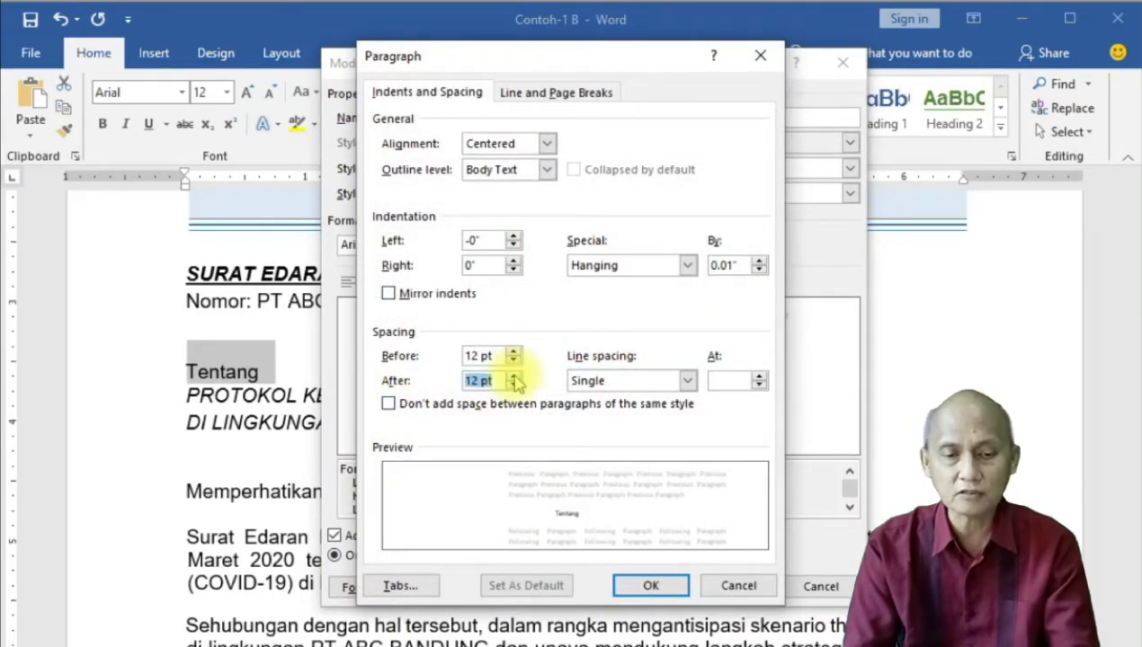
double_click(476, 241)
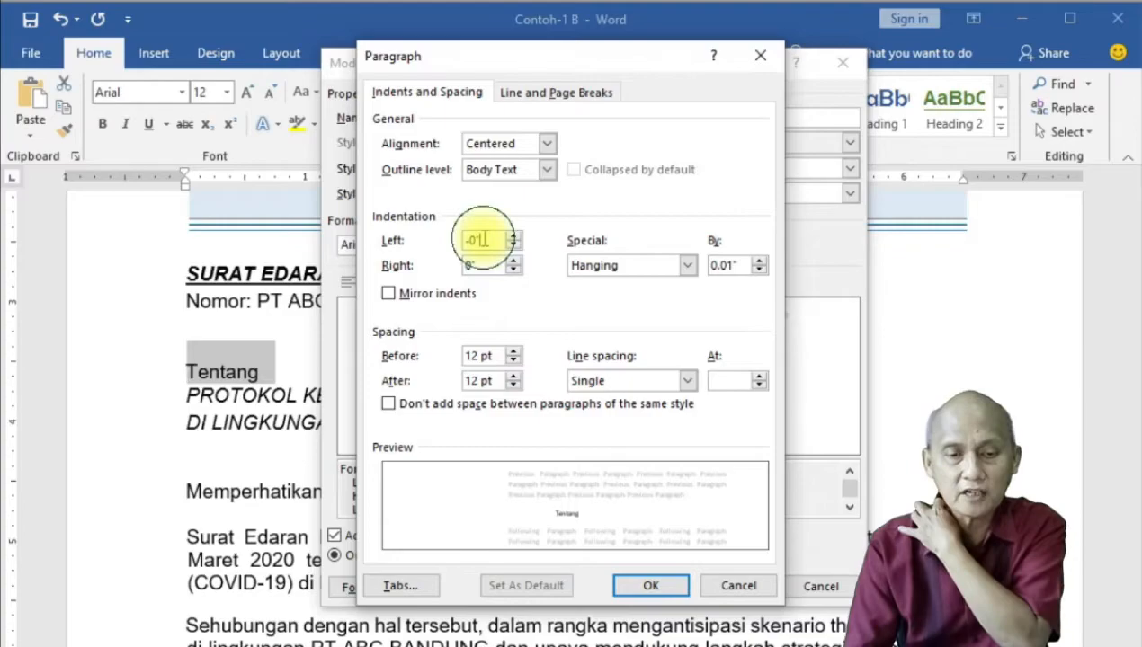
type("0")
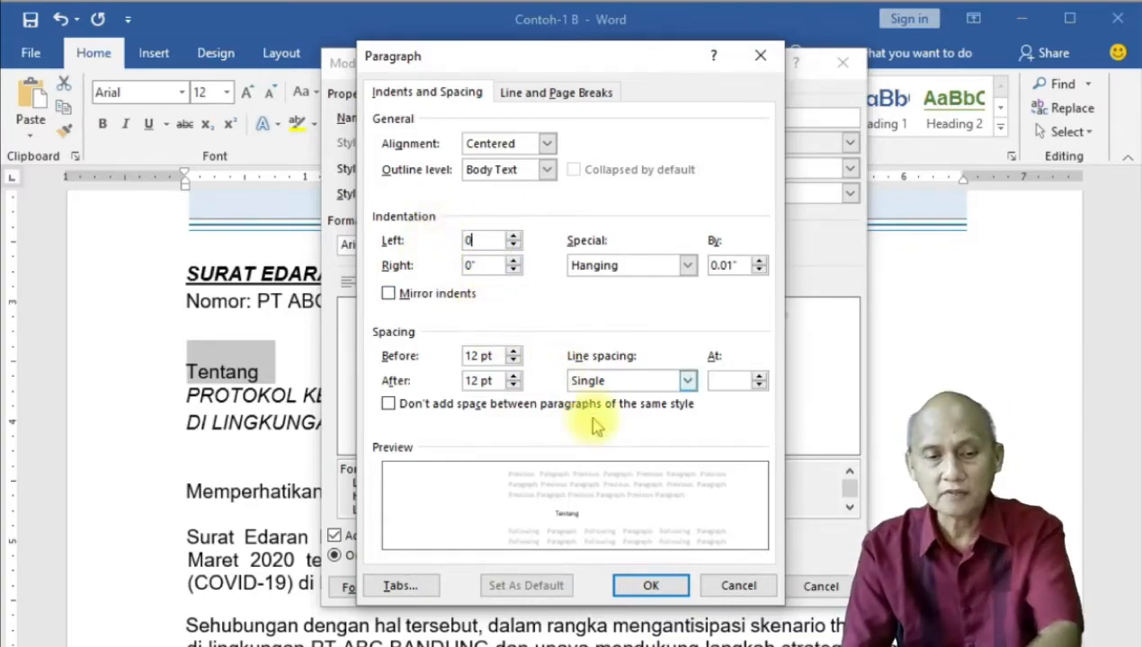
left_click(649, 585)
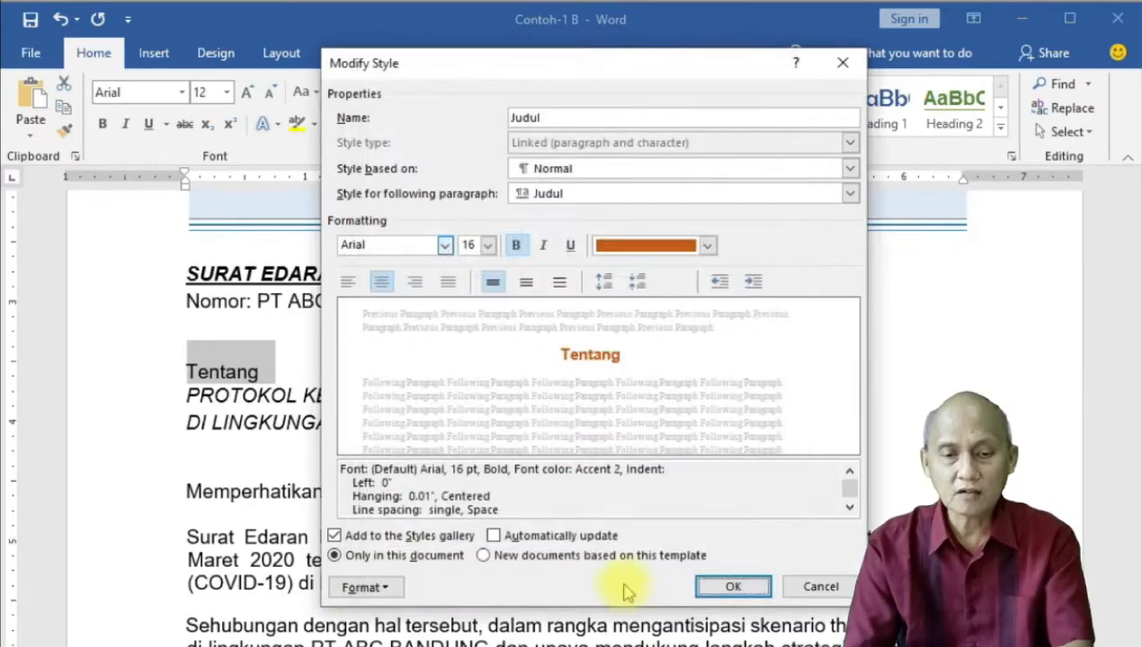
left_click(731, 585)
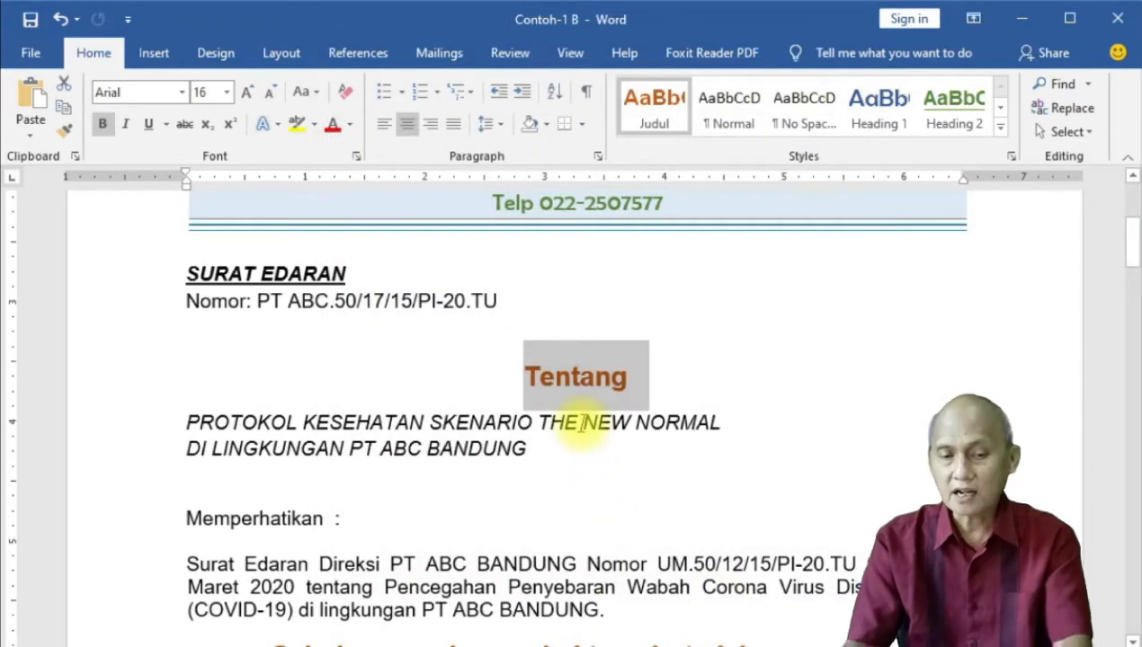
- Apply the Judul style to the two lines "PROTOKOL KESEHATAN SKENARIO THE NEW NORMAL DI LINGKUNGAN PT ABC BANDUNG"
left_click(580, 382)
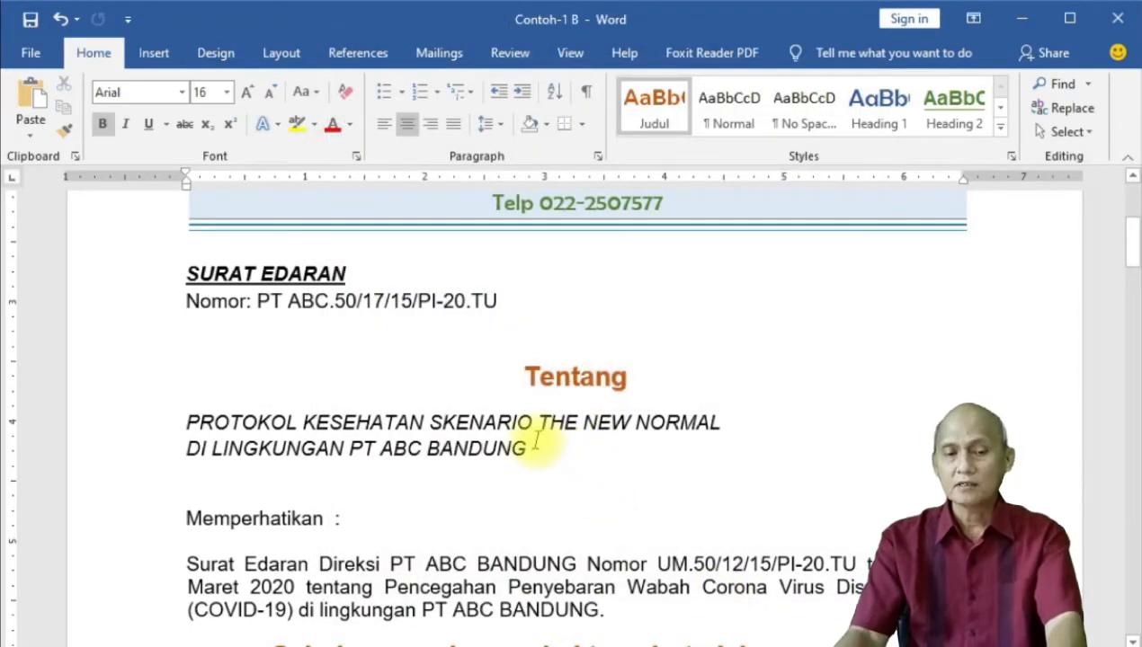
left_click_drag(535, 447, 189, 424)
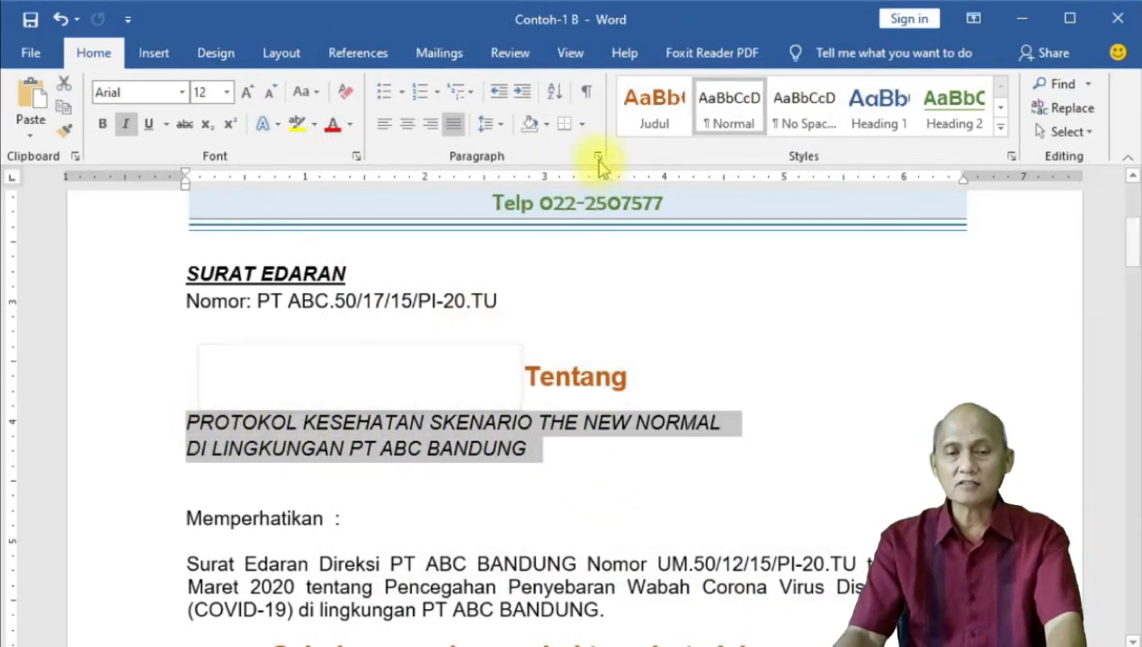
left_click(650, 126)
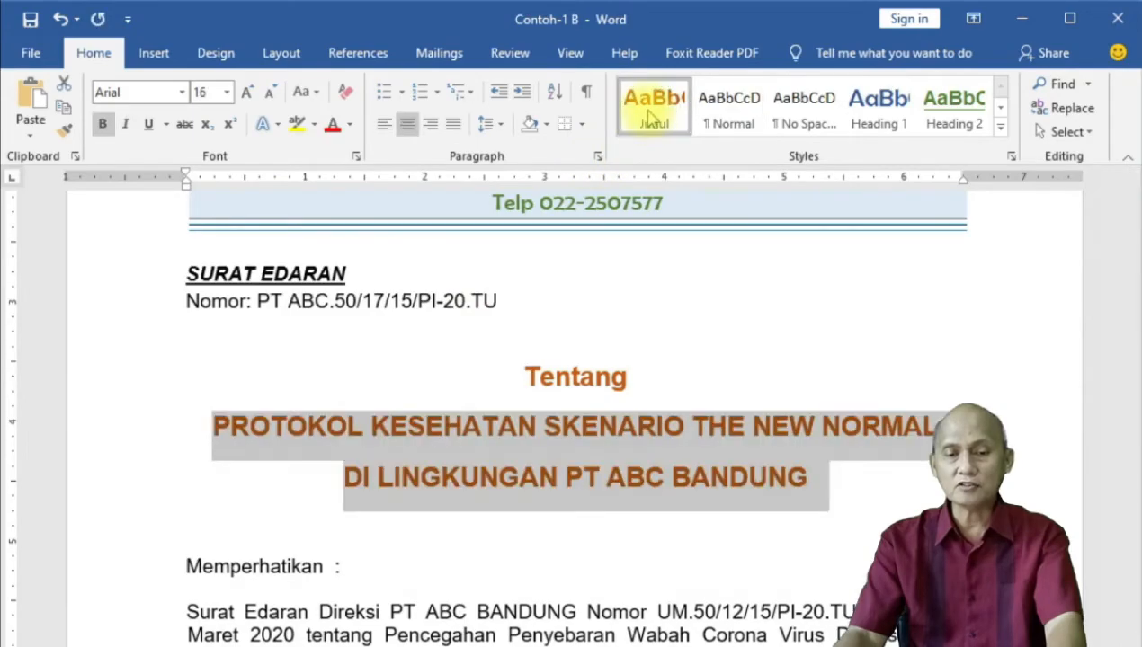
left_click(622, 448)
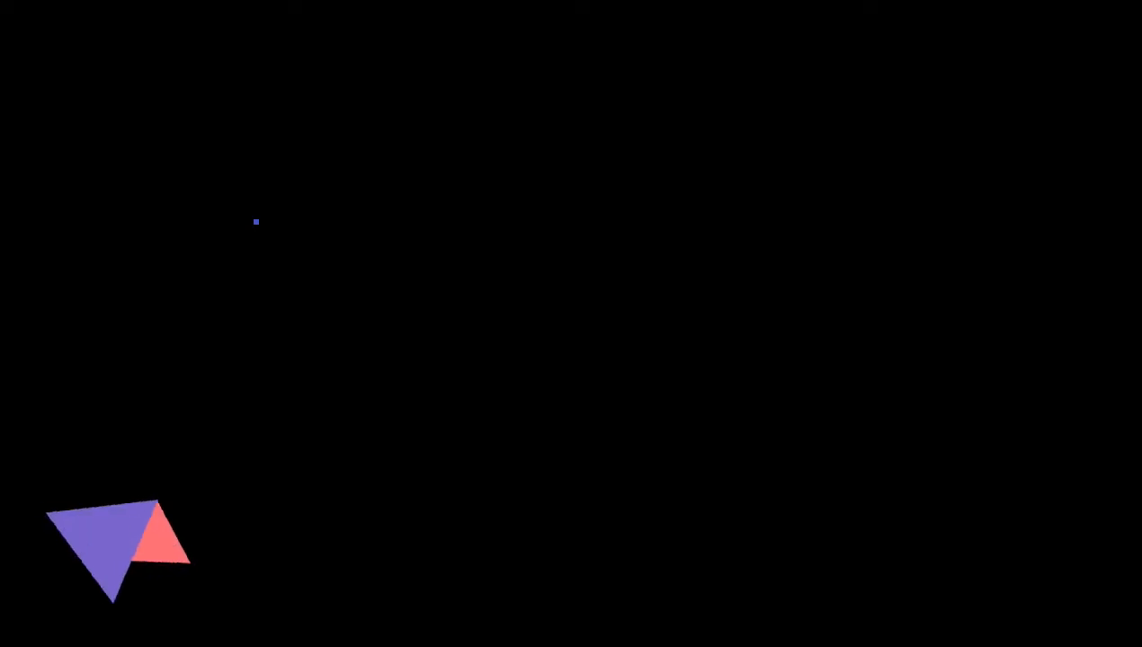